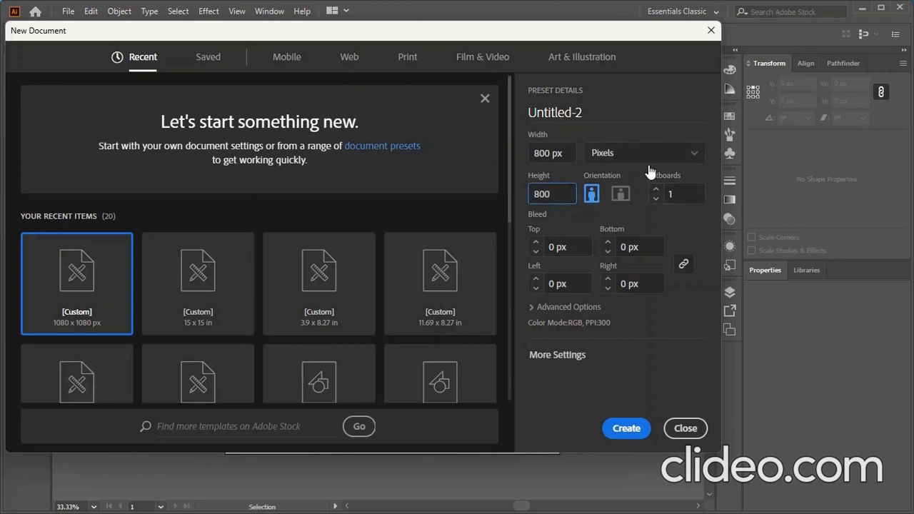
# Create the new single-artboard document at 800 by 800 px
pyautogui.click(619, 430)
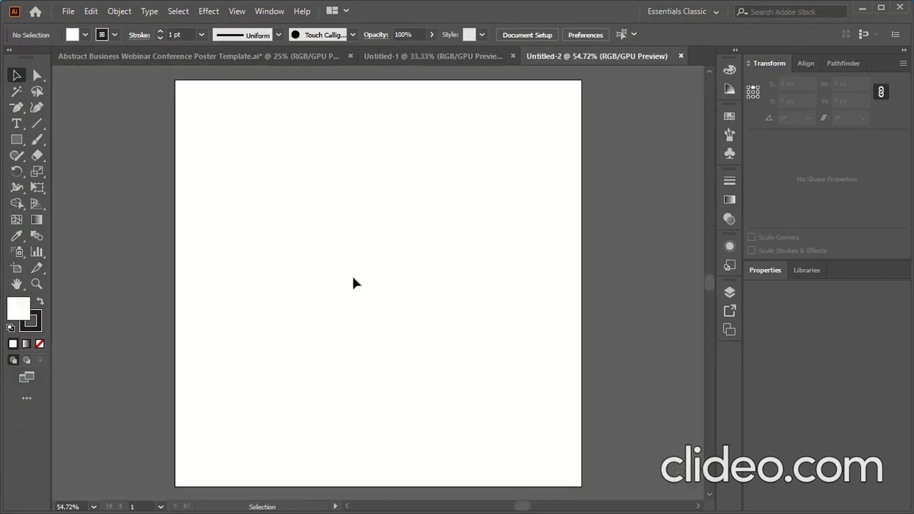
pyautogui.hotkey('ctrl', '-')
pyautogui.hotkey('ctrl', '-')
pyautogui.hotkey('ctrl', '+')
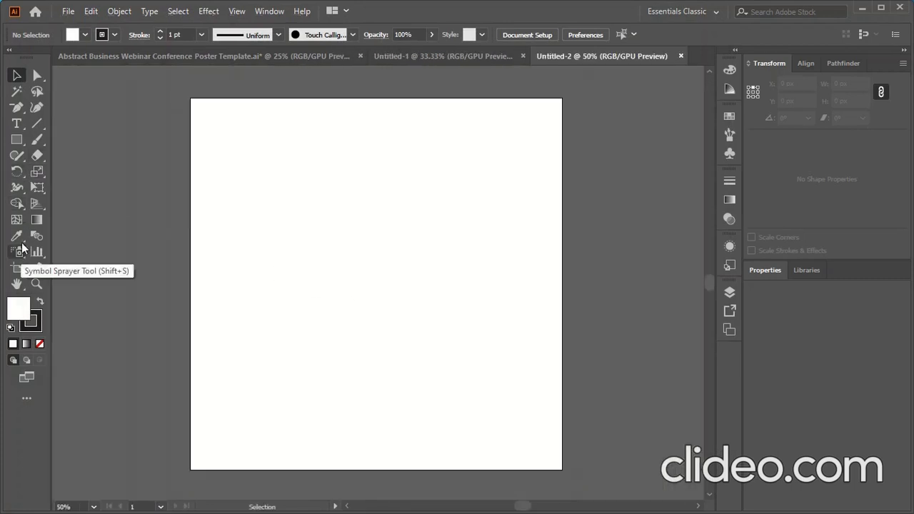
# Draw a closed triangle with the Pen tool covering the upper-right half of the artboard, corner to corner
pyautogui.click(20, 108)
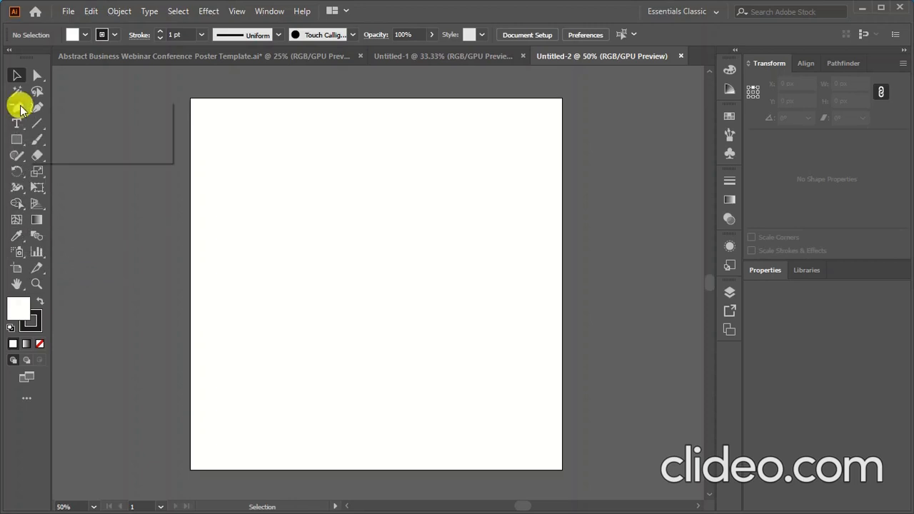
pyautogui.click(76, 108)
pyautogui.click(190, 98)
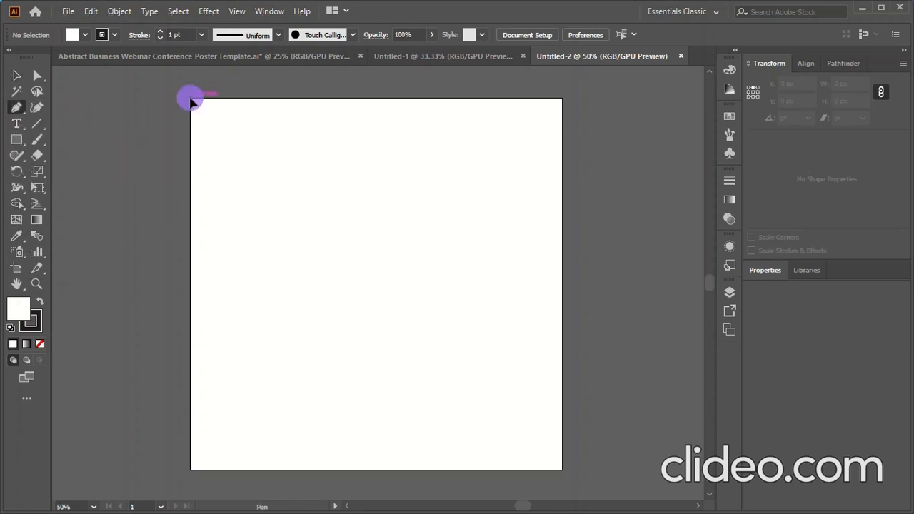
pyautogui.click(562, 98)
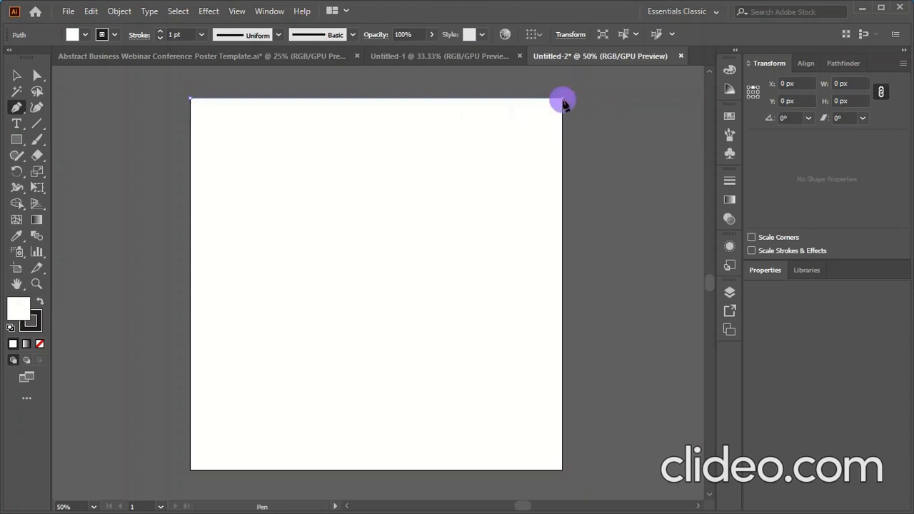
pyautogui.click(562, 470)
pyautogui.click(190, 97)
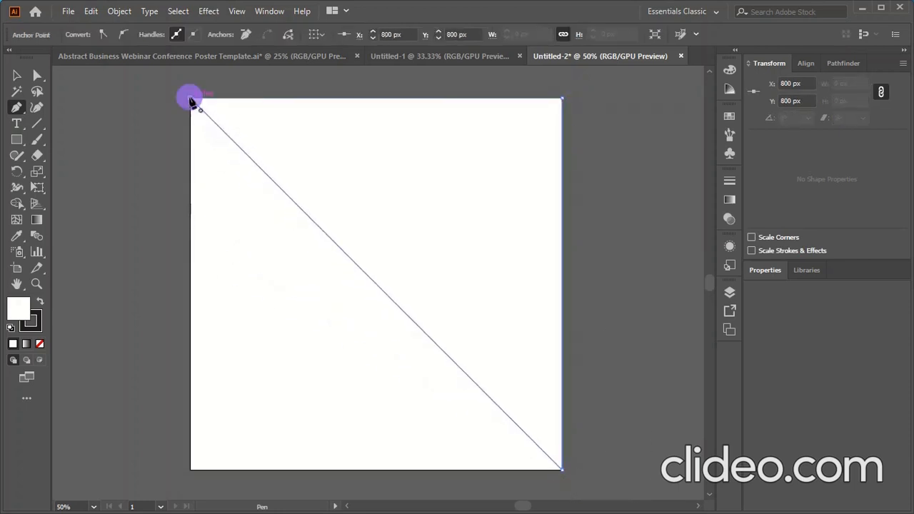
pyautogui.click(17, 75)
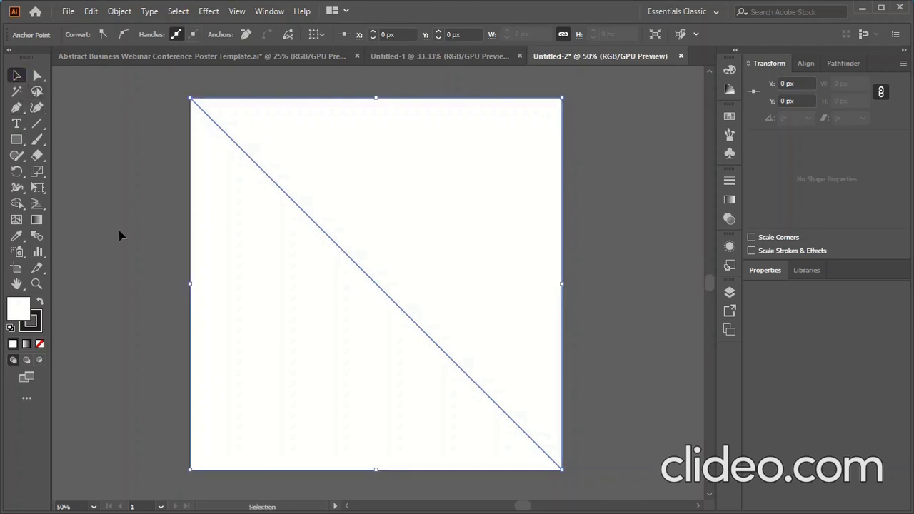
# Draw a second closed Pen-tool triangle covering the lower-left half of the artboard, sharing the same diagonal
pyautogui.click(16, 107)
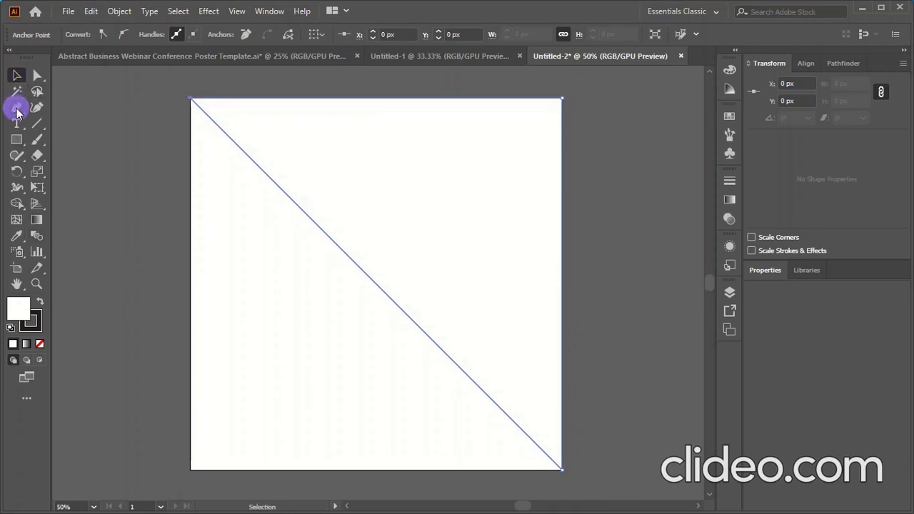
pyautogui.click(191, 471)
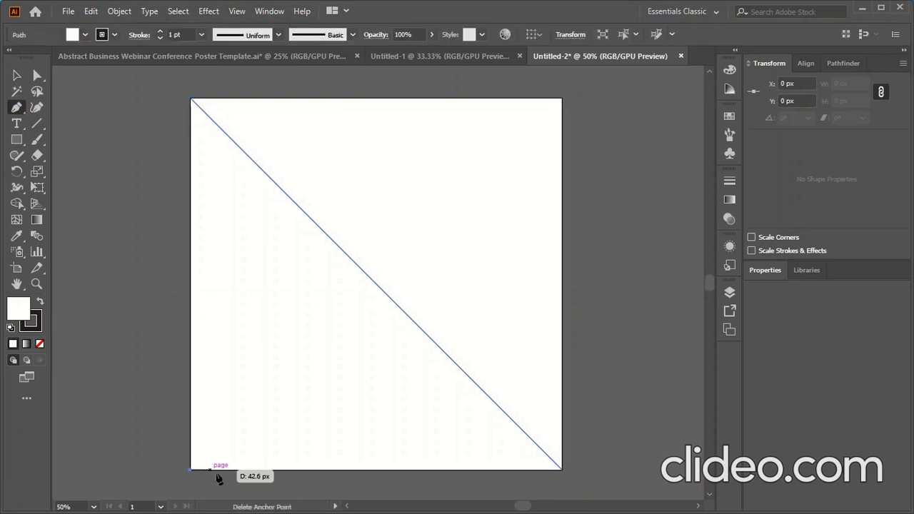
pyautogui.click(562, 470)
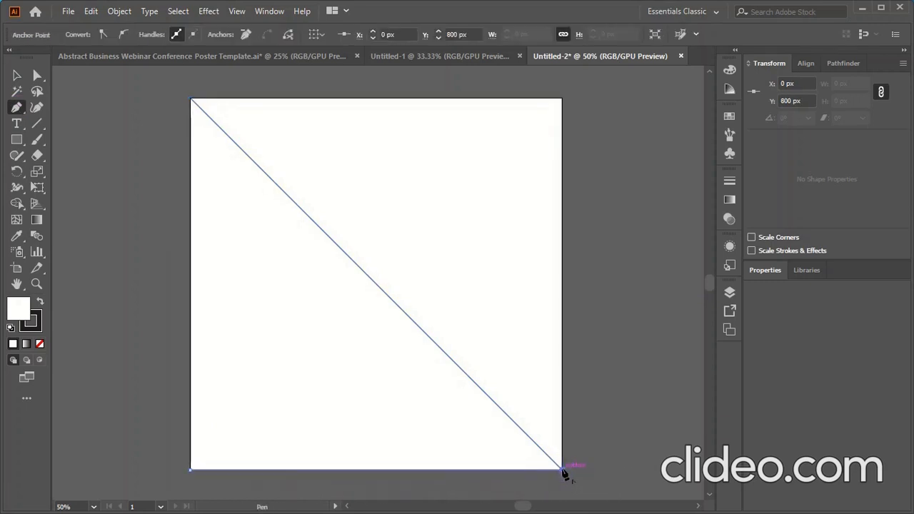
pyautogui.click(190, 99)
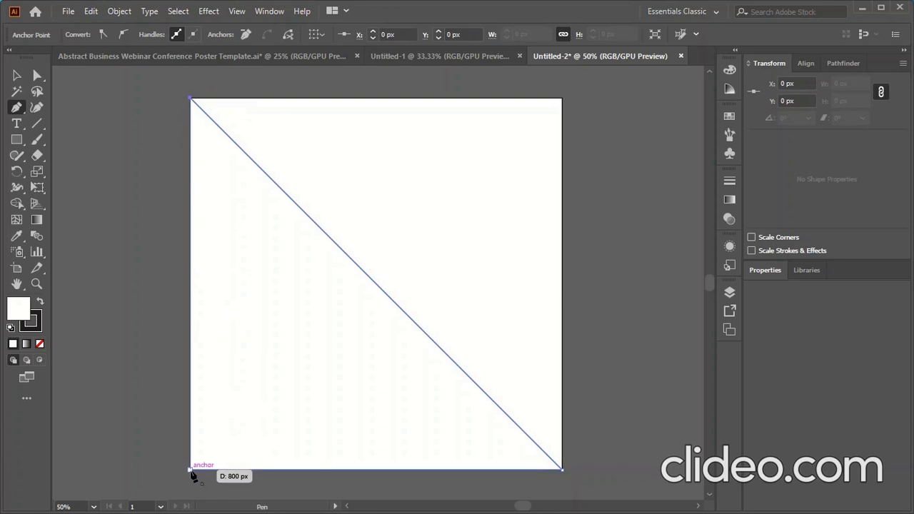
pyautogui.click(191, 471)
pyautogui.click(17, 75)
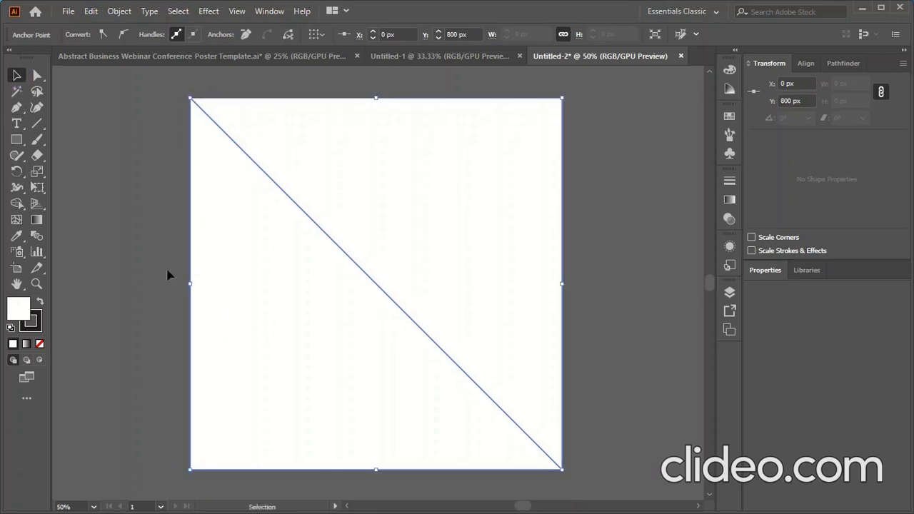
# Paste the copied webinar poster text and colour swatches and move them off the artboard, beside its left edge
pyautogui.scroll(-2, 500, 321)
pyautogui.scroll(1, 151, 307)
pyautogui.press('a')
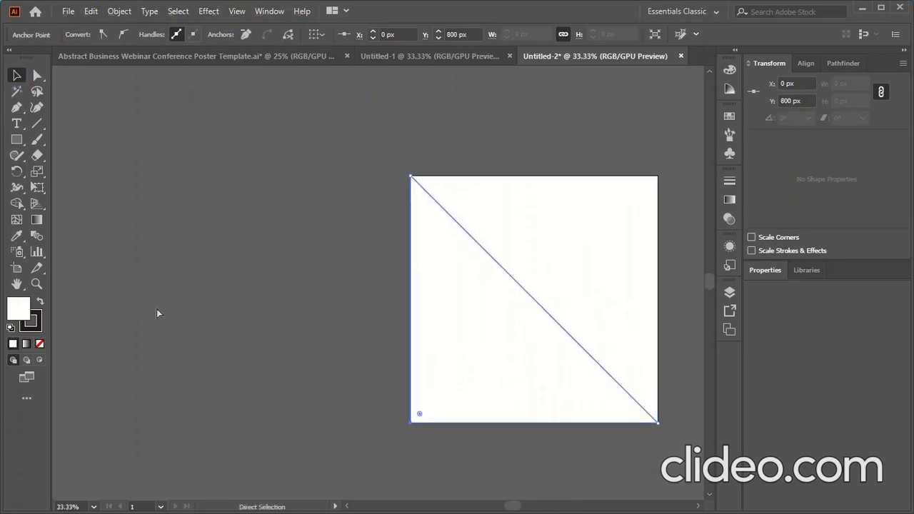
pyautogui.hotkey('ctrl', 'v')
pyautogui.press('v')
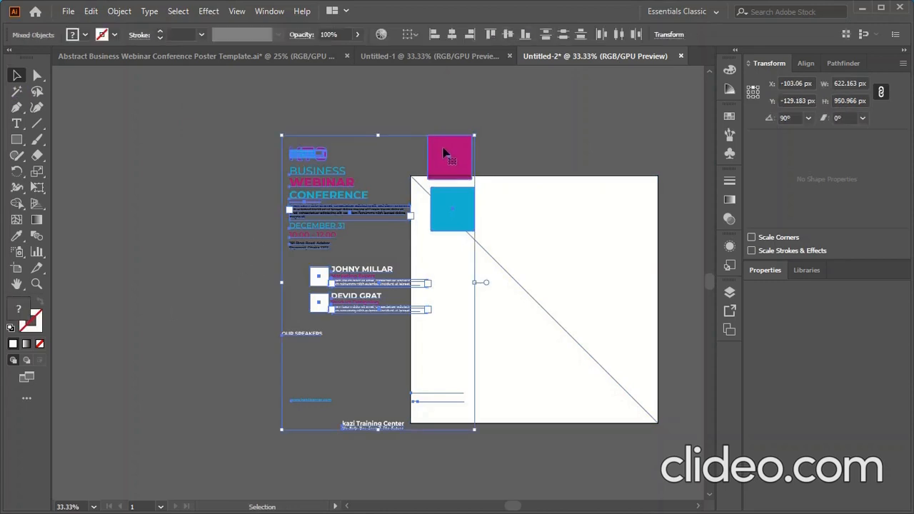
pyautogui.moveTo(444, 154); pyautogui.dragTo(352, 157)
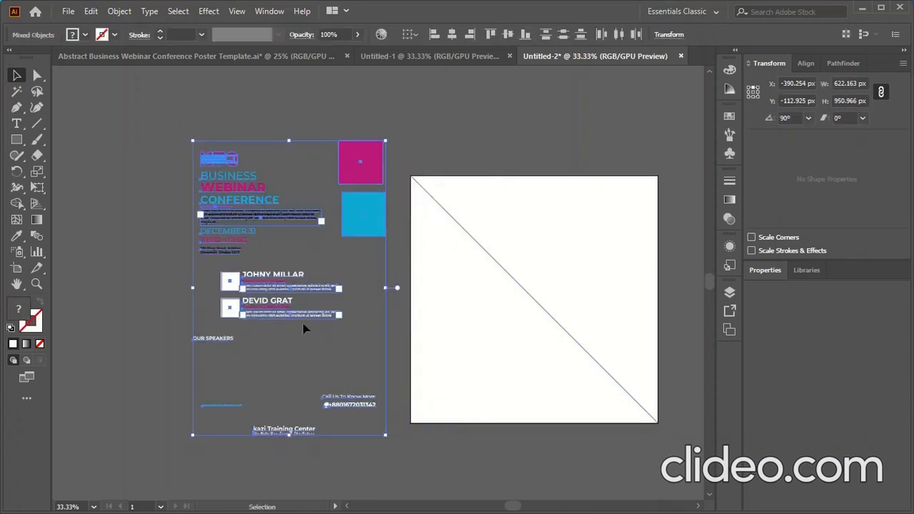
# Fill the upper-right triangle with the magenta sampled from the pasted magenta square
pyautogui.hscroll(3, 529, 343)
pyautogui.click(504, 265)
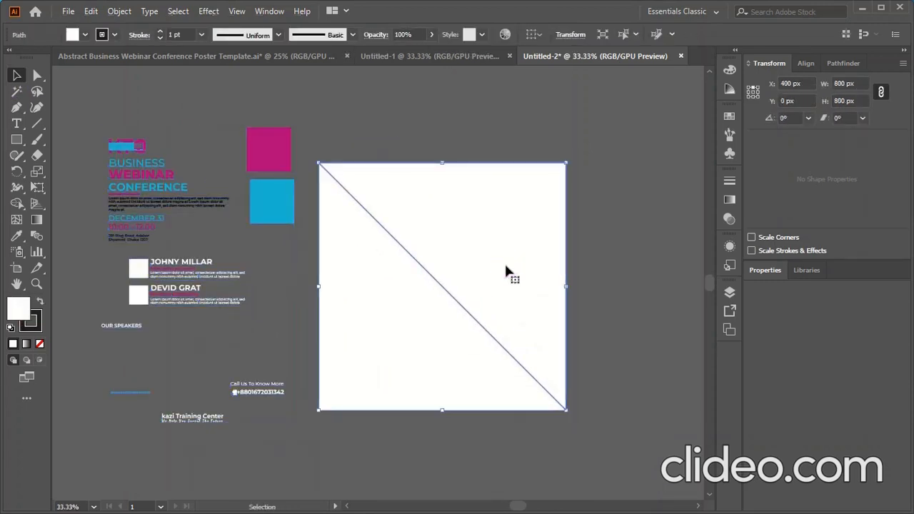
pyautogui.click(18, 235)
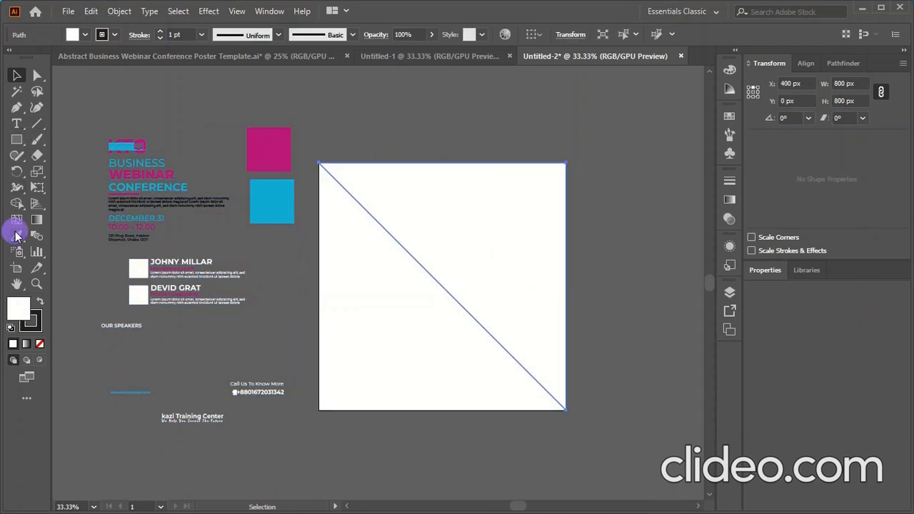
pyautogui.click(274, 140)
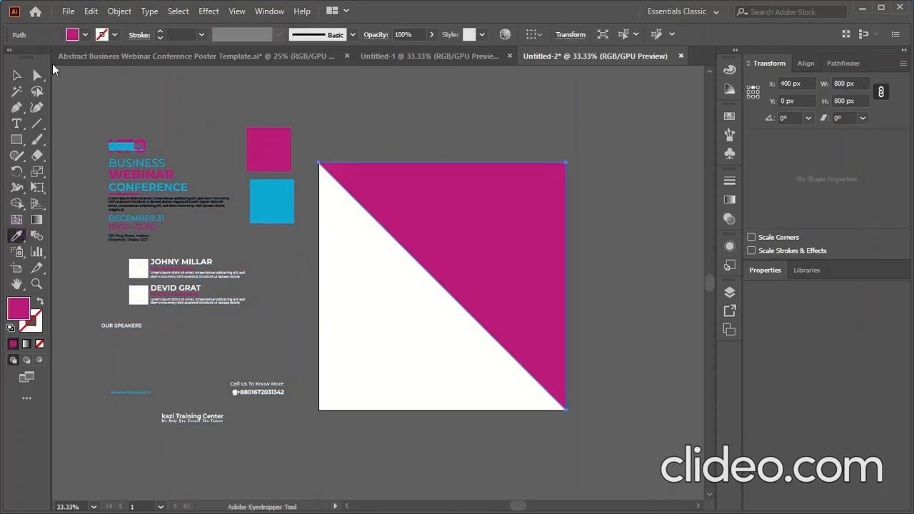
pyautogui.click(16, 75)
# Fill the lower-left triangle with the blue sampled from the pasted blue square
pyautogui.click(414, 325)
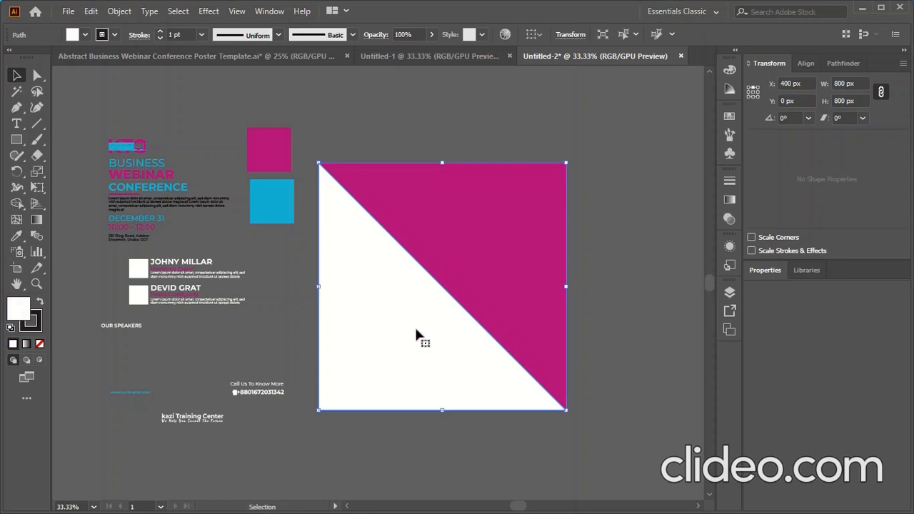
pyautogui.click(17, 235)
pyautogui.click(285, 211)
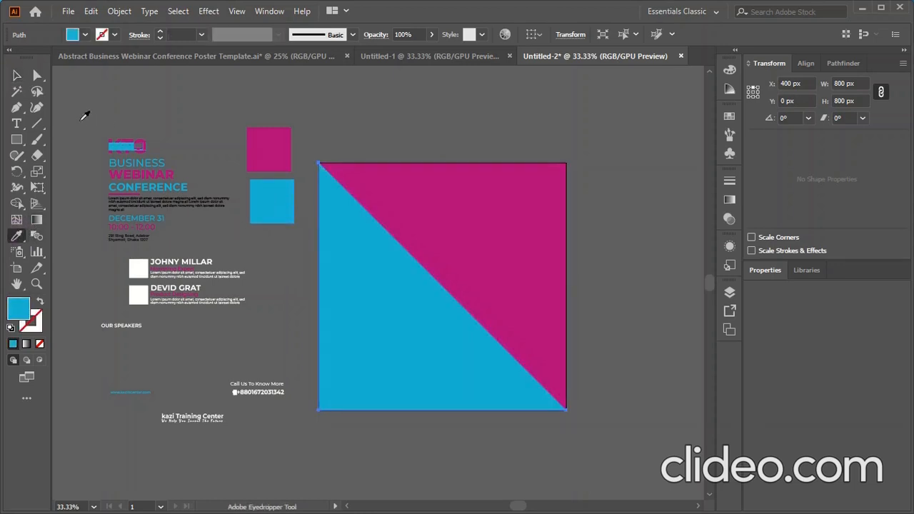
pyautogui.click(16, 75)
# Select the magenta and blue triangles together and lock them
pyautogui.click(452, 244)
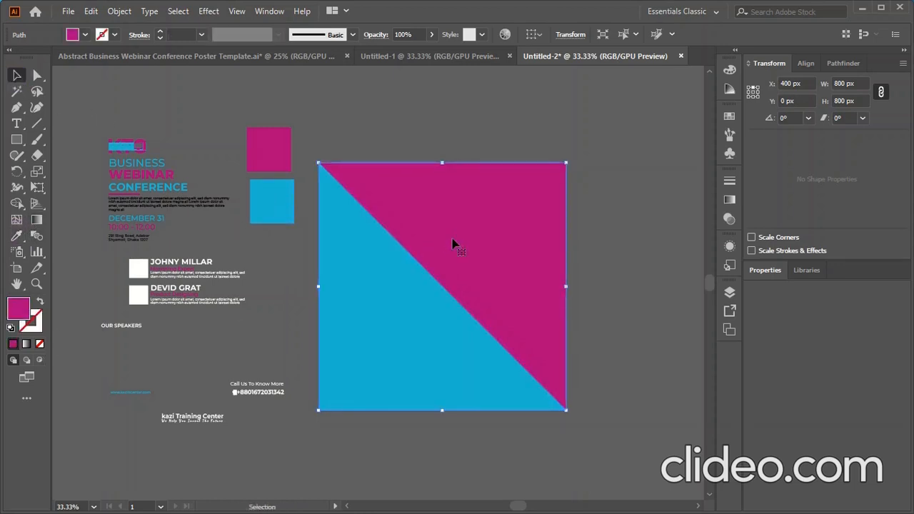
pyautogui.click(461, 121)
pyautogui.moveTo(547, 137); pyautogui.dragTo(390, 333)
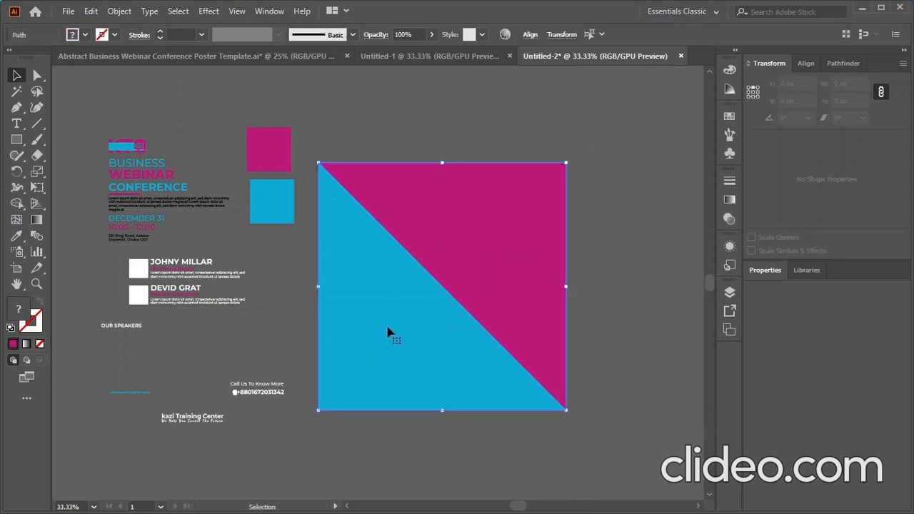
pyautogui.click(119, 10)
pyautogui.moveTo(177, 103)
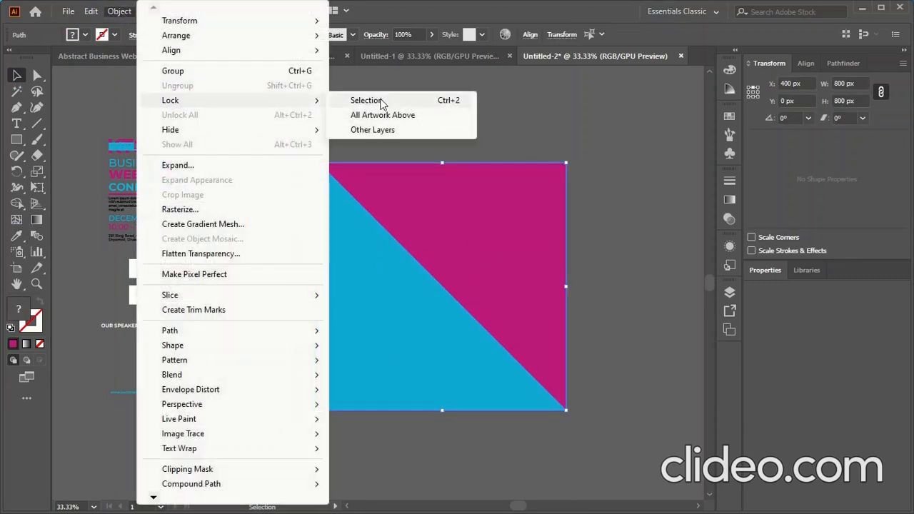
pyautogui.click(357, 100)
# Create a rectangle 650 px wide and 650 px high with the Rectangle tool
pyautogui.click(17, 139)
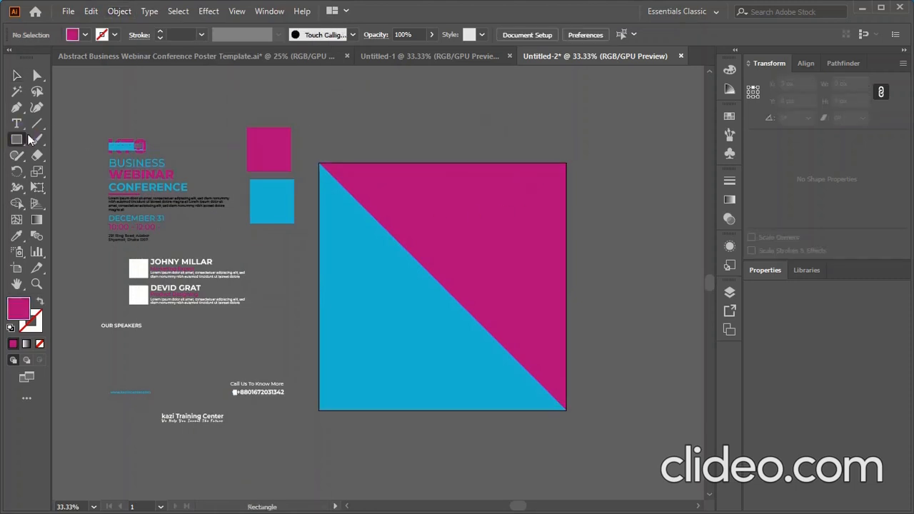
pyautogui.click(443, 138)
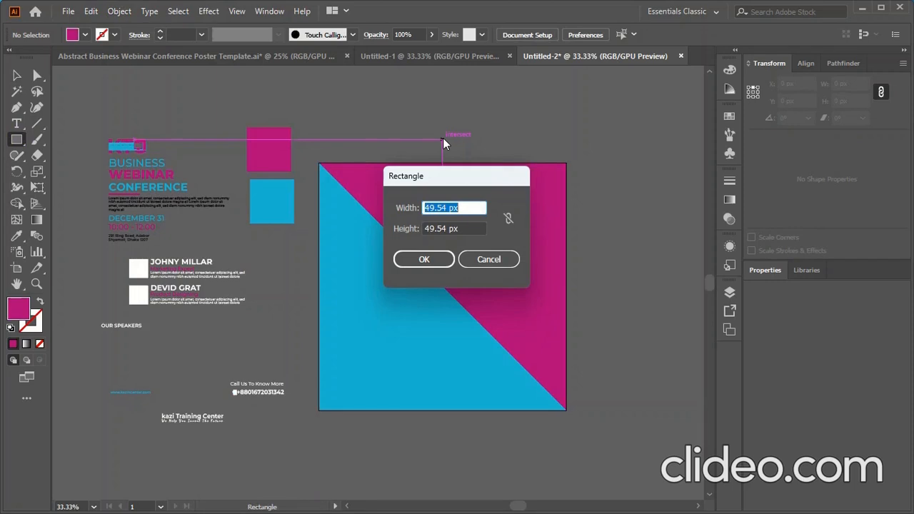
pyautogui.write('6')
pyautogui.press('Tab')
pyautogui.write('650')
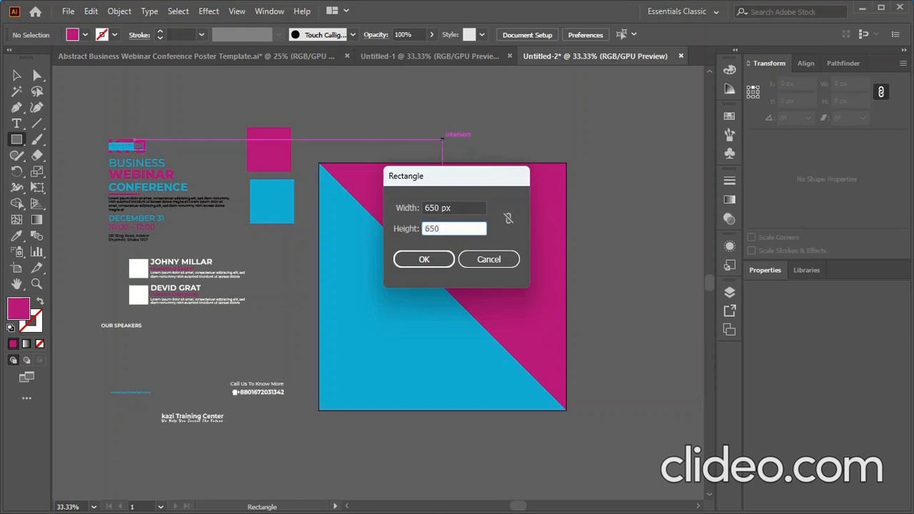
pyautogui.press('Return')
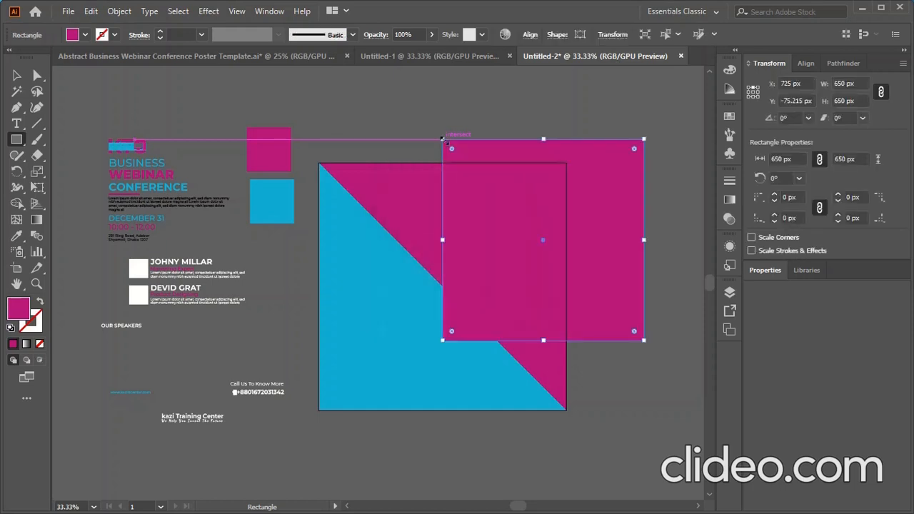
# Centre the 650 px square horizontally and vertically on the artboard
pyautogui.click(12, 79)
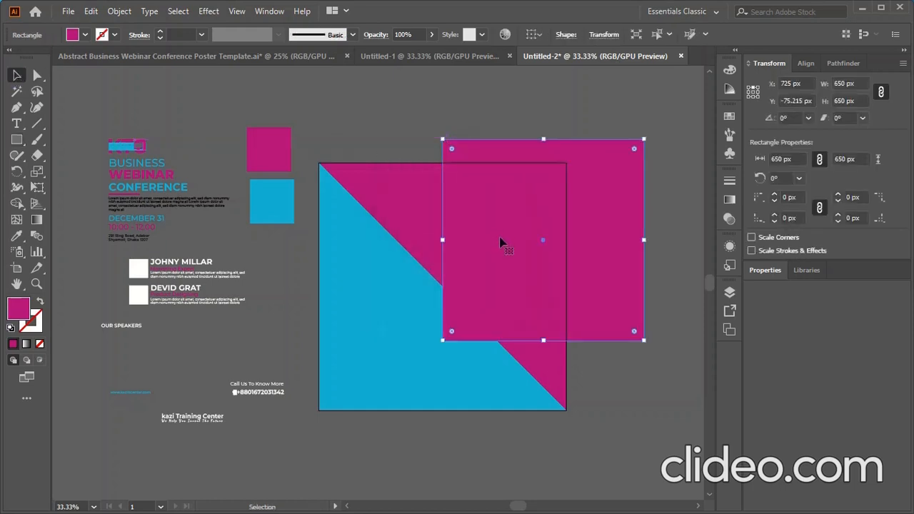
pyautogui.click(533, 34)
pyautogui.click(564, 78)
pyautogui.click(576, 34)
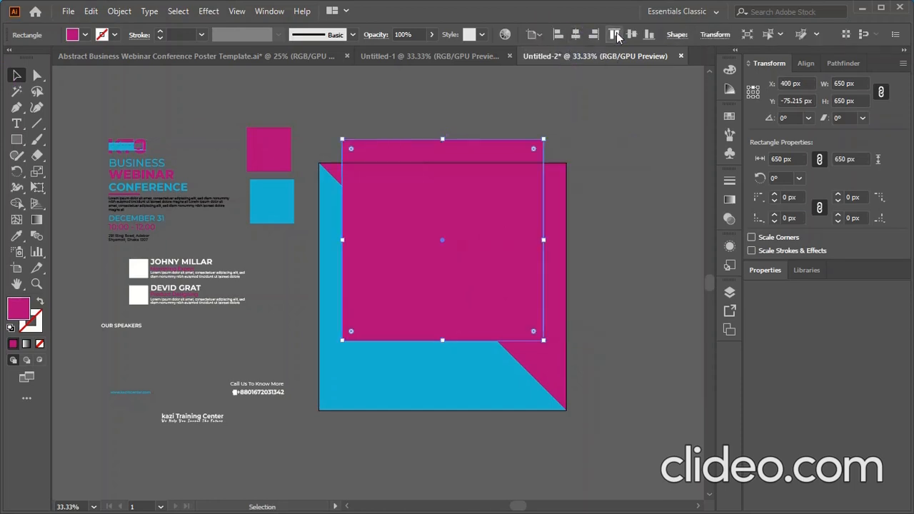
pyautogui.click(631, 35)
# Fill the centred square with the white sampled from the pasted white placeholder box, and deselect it
pyautogui.click(16, 235)
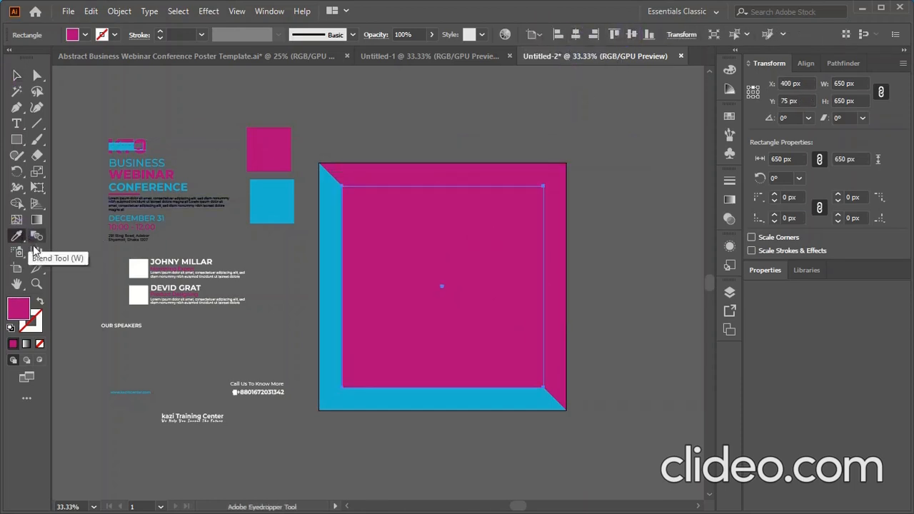
pyautogui.click(137, 269)
pyautogui.click(17, 75)
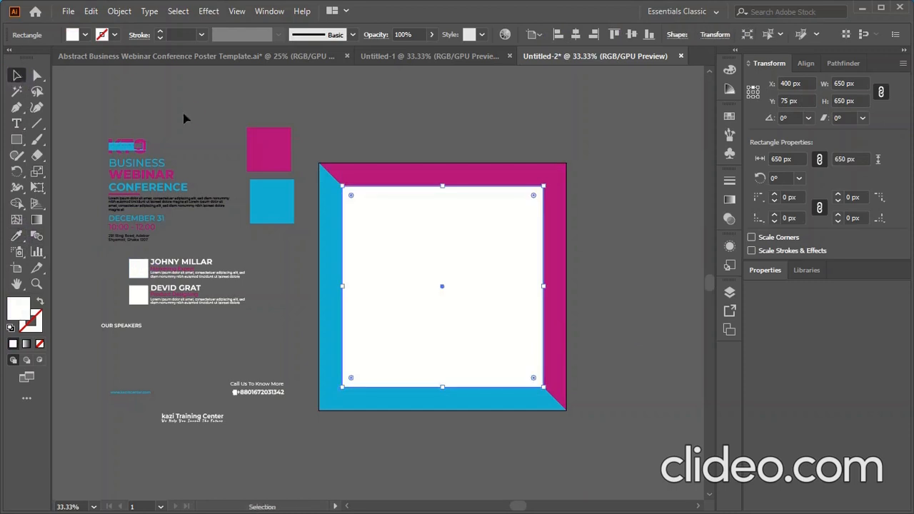
pyautogui.click(184, 117)
# Lock the white square in the centre of the artboard
pyautogui.click(415, 276)
pyautogui.click(120, 11)
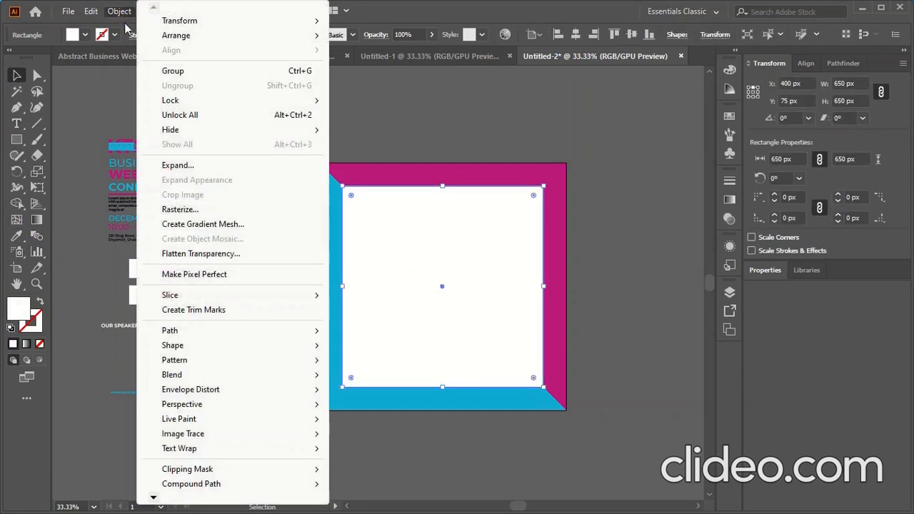
pyautogui.moveTo(173, 100)
pyautogui.click(357, 100)
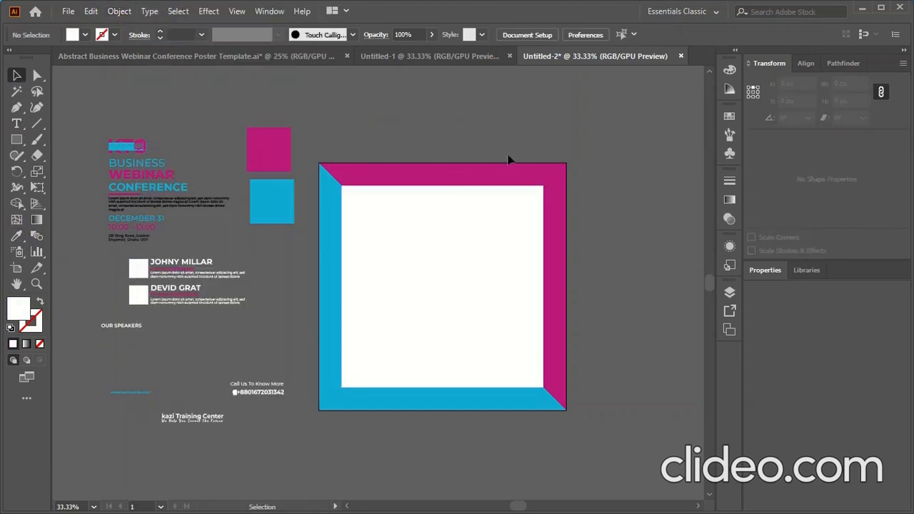
# Unlock all locked objects and clear the selection
pyautogui.click(120, 12)
pyautogui.click(182, 120)
pyautogui.hotkey('ctrl', 'h')
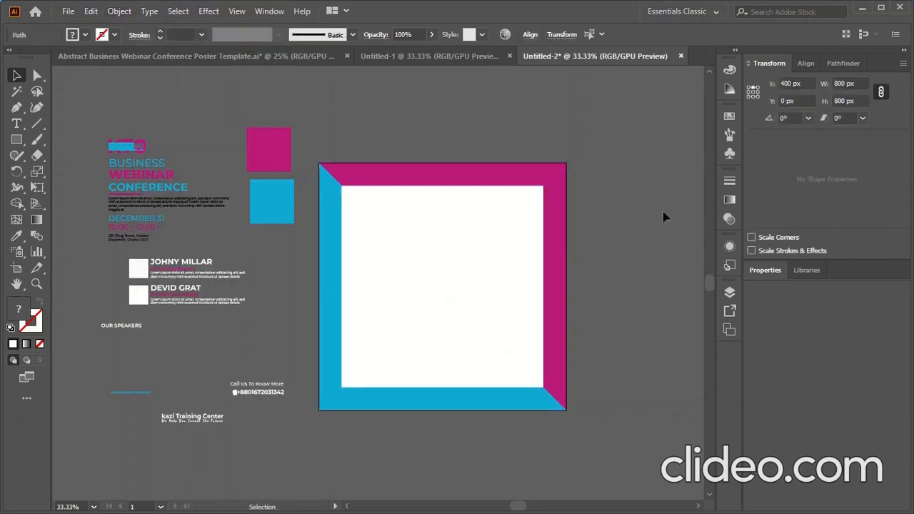
pyautogui.click(663, 212)
# Offset the white square's path by -30 px with mitred joins and convert the offset path into guides
pyautogui.click(479, 250)
pyautogui.click(119, 11)
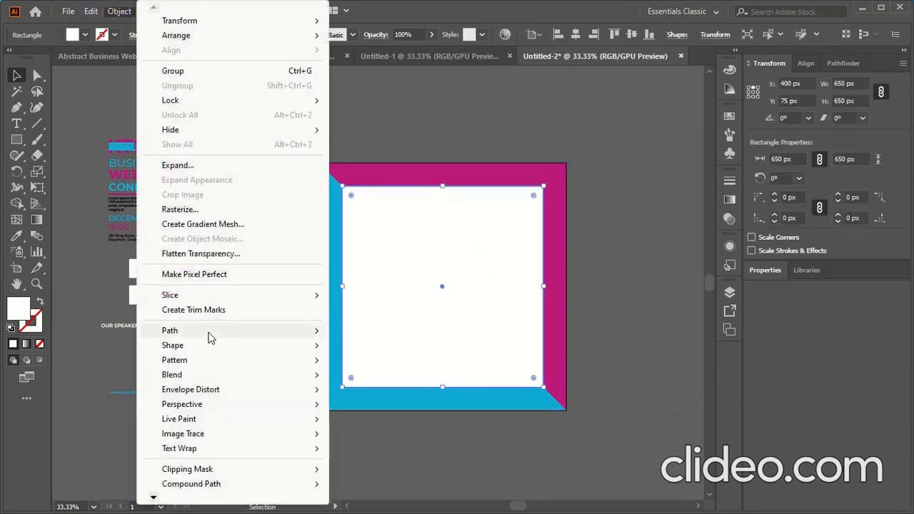
pyautogui.moveTo(211, 330)
pyautogui.click(389, 321)
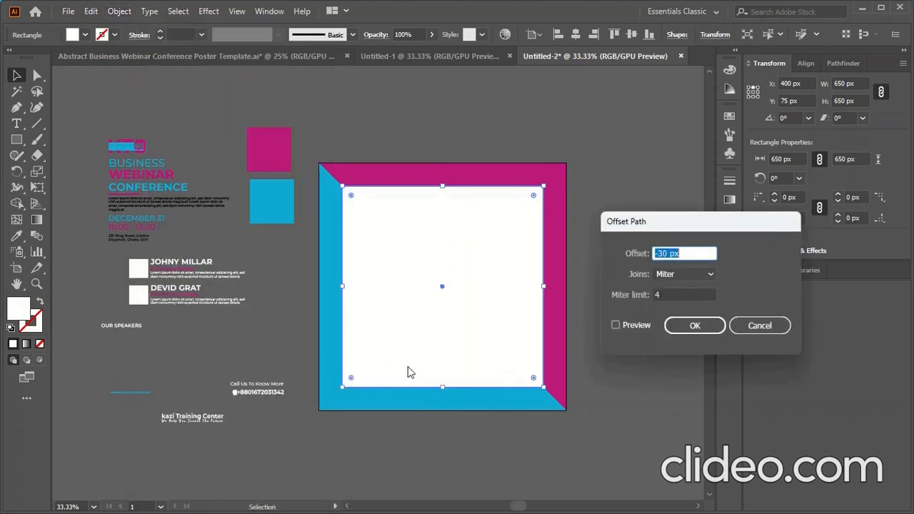
pyautogui.click(631, 325)
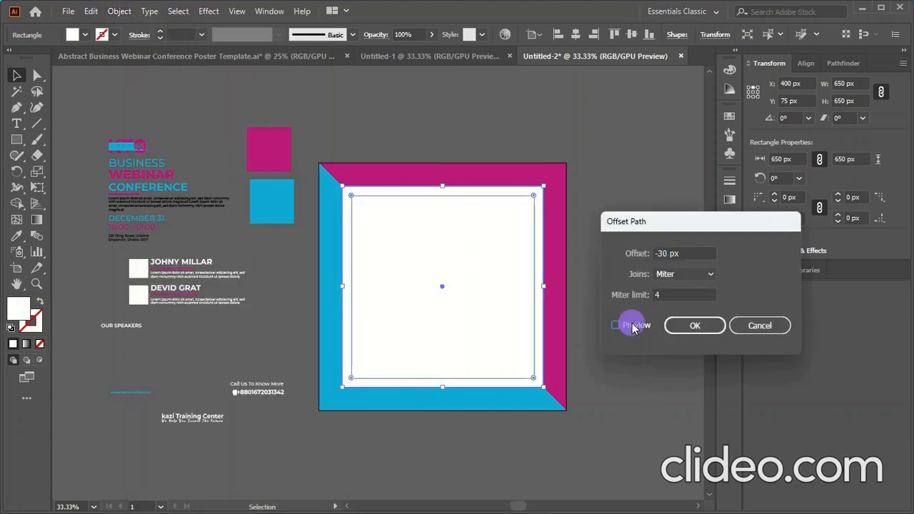
pyautogui.click(696, 327)
pyautogui.rightClick(428, 299)
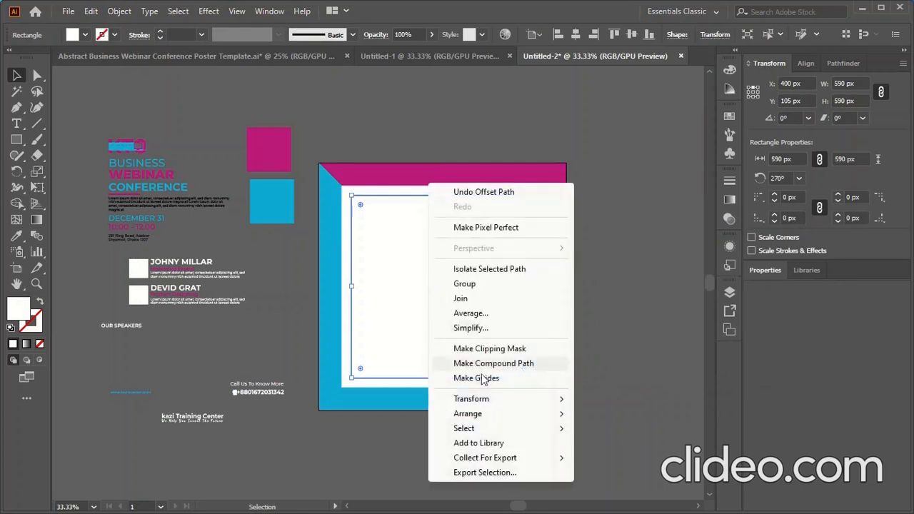
pyautogui.click(493, 330)
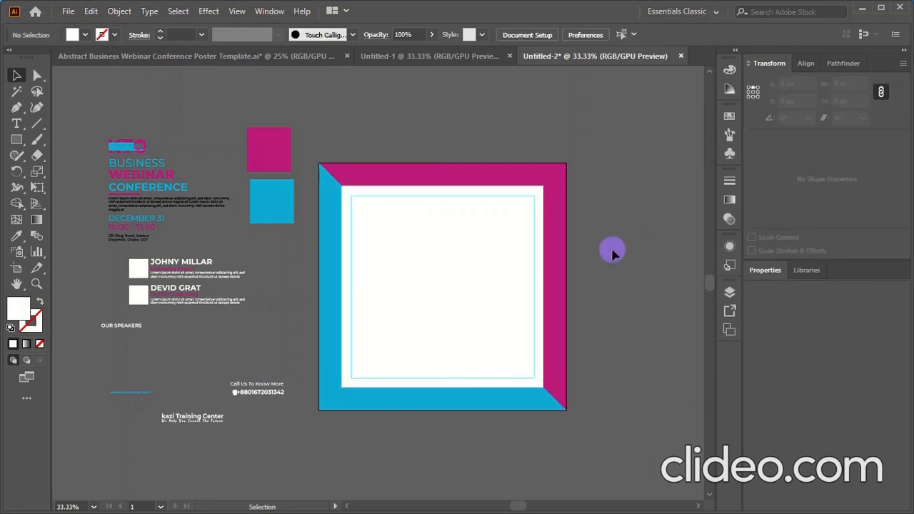
# Select the background shapes that form the frame on the artboard and lock them
pyautogui.click(321, 383)
pyautogui.click(108, 10)
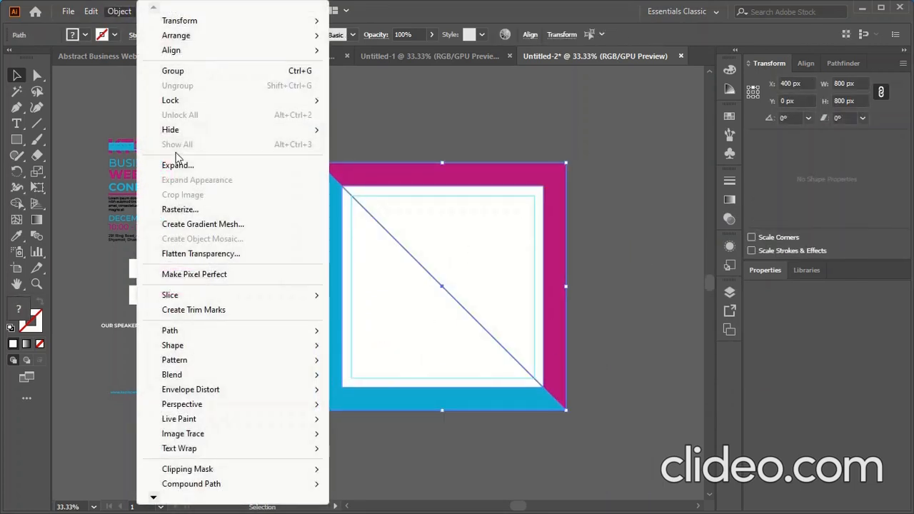
pyautogui.moveTo(167, 101)
pyautogui.click(367, 101)
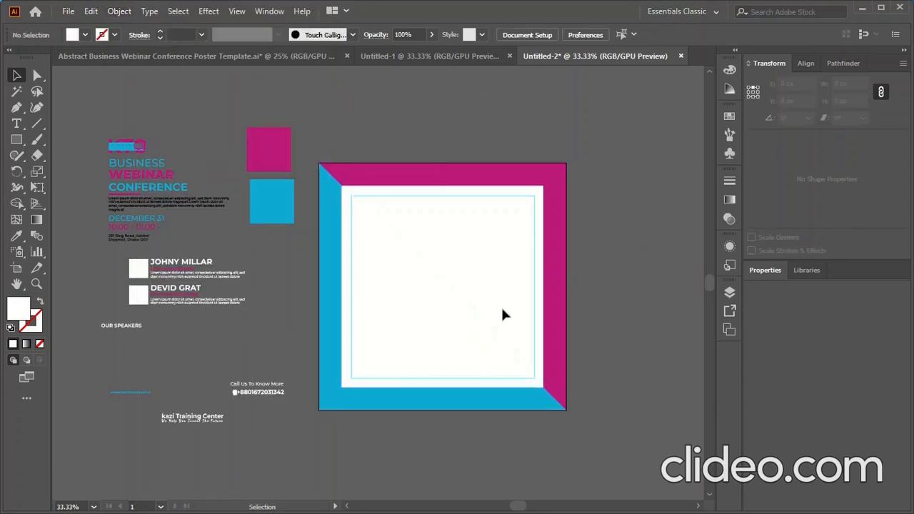
# Create a 150 by 150 px rectangle at the right side of the white centre
pyautogui.scroll(-1, 360, 343)
pyautogui.scroll(1, 472, 293)
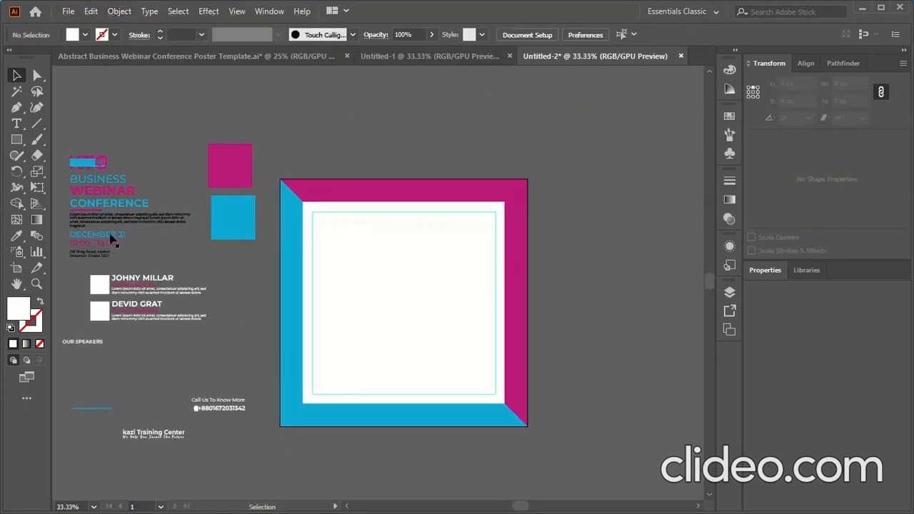
pyautogui.click(17, 139)
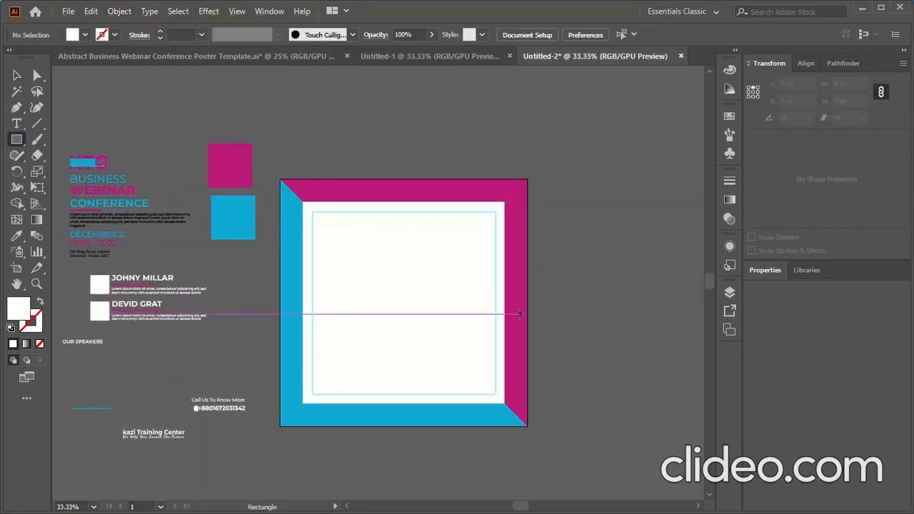
pyautogui.click(465, 272)
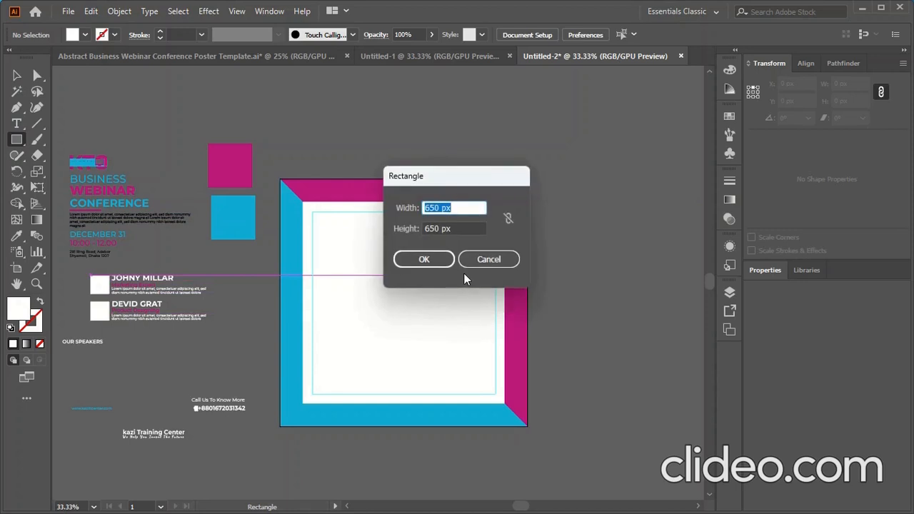
pyautogui.write('150')
pyautogui.press('Tab')
pyautogui.write('105')
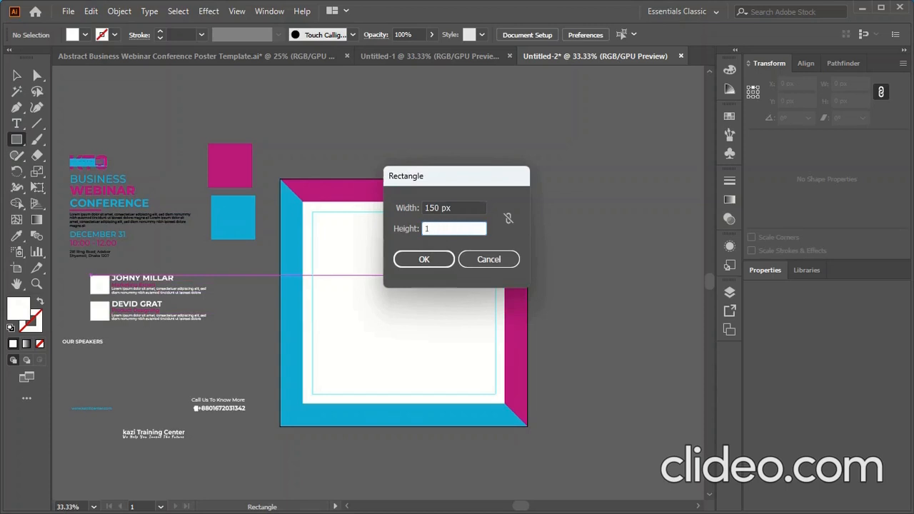
pyautogui.click(421, 258)
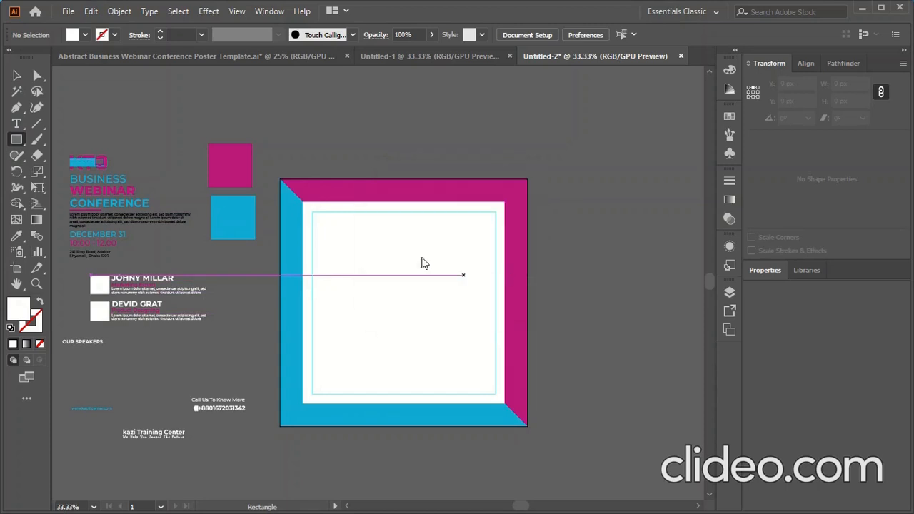
# Fill the new 150 px square with the blue sampled from the frame, and deselect it
pyautogui.click(17, 236)
pyautogui.click(513, 195)
pyautogui.click(298, 290)
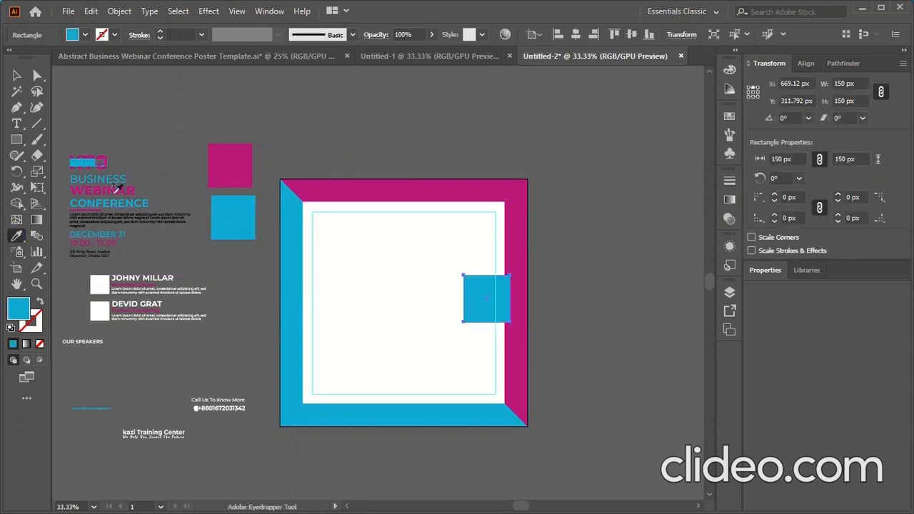
pyautogui.click(16, 75)
pyautogui.click(539, 323)
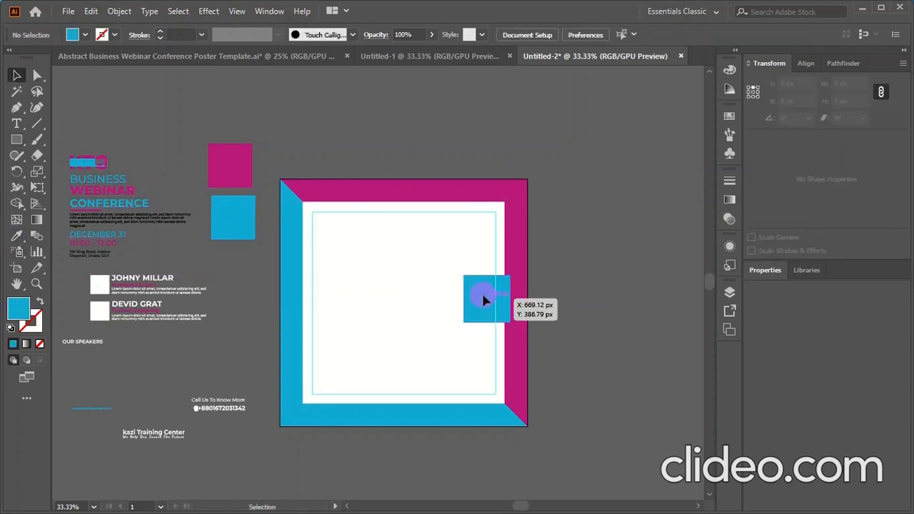
# Move the blue square to the upper right of the white centre, inside the guides, and rotate it 45°
pyautogui.moveTo(483, 298); pyautogui.dragTo(455, 267)
pyautogui.click(130, 11)
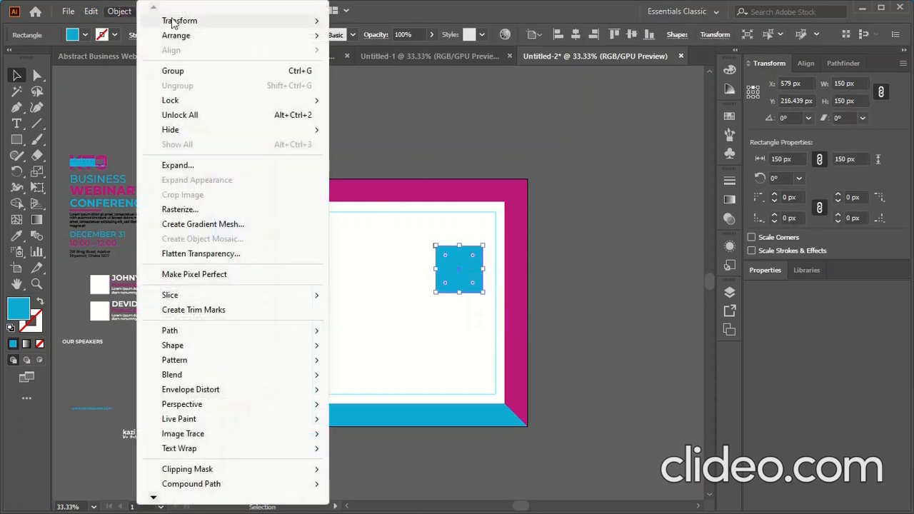
pyautogui.moveTo(286, 20)
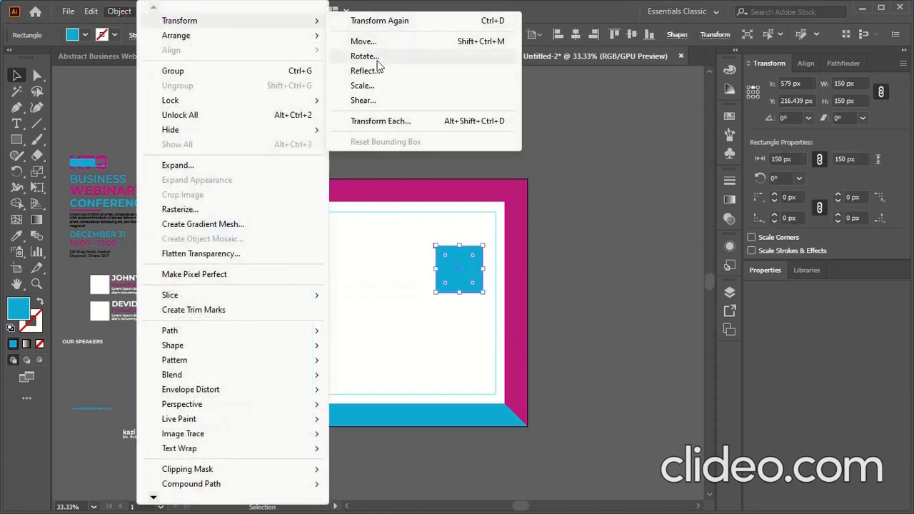
pyautogui.click(375, 57)
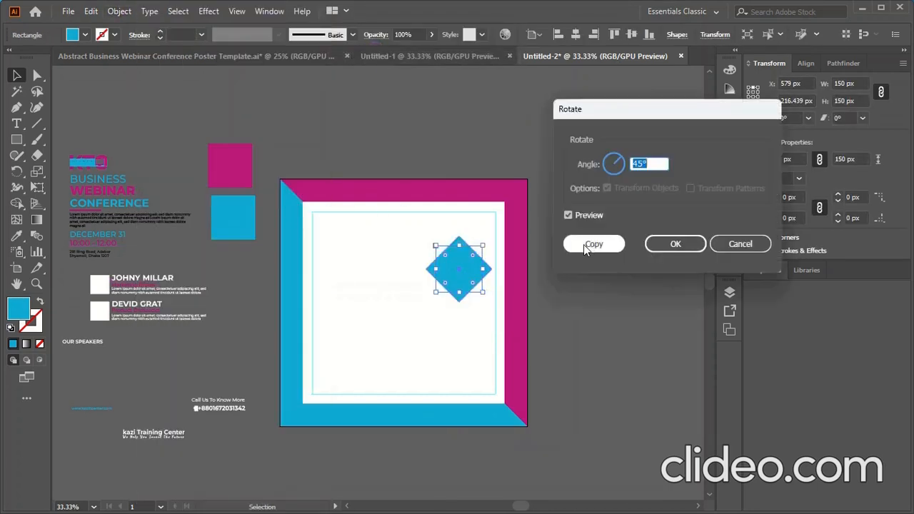
pyautogui.click(676, 244)
pyautogui.click(594, 279)
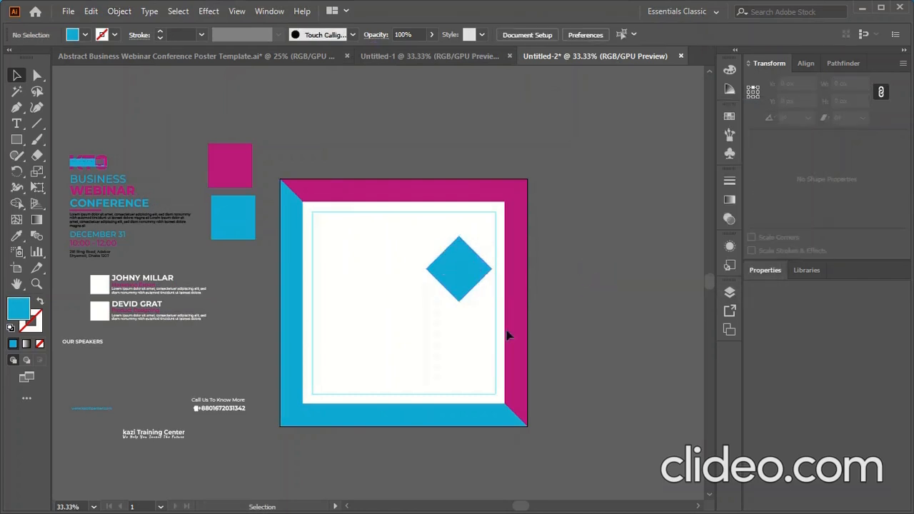
# Move the blue diamond right until its right corner meets the right-hand guide
pyautogui.scroll(2, 490, 301)
pyautogui.click(469, 255)
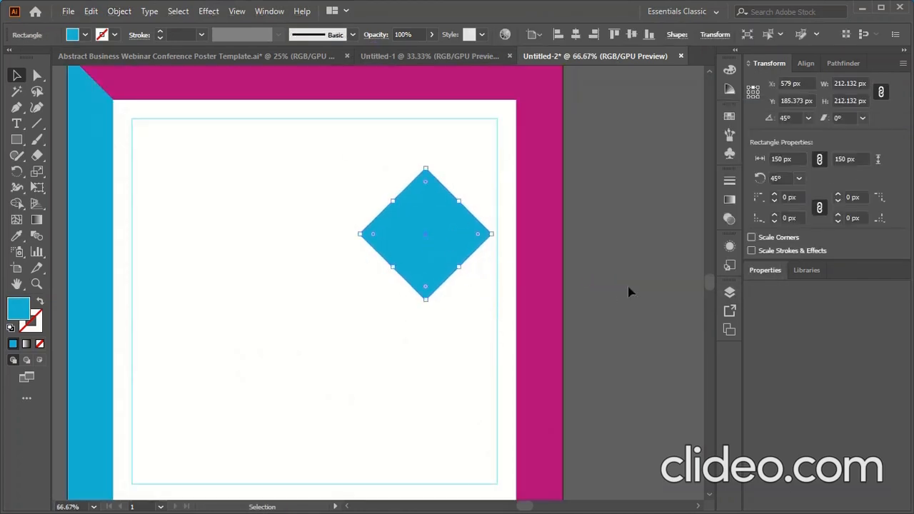
pyautogui.scroll(3, 507, 223)
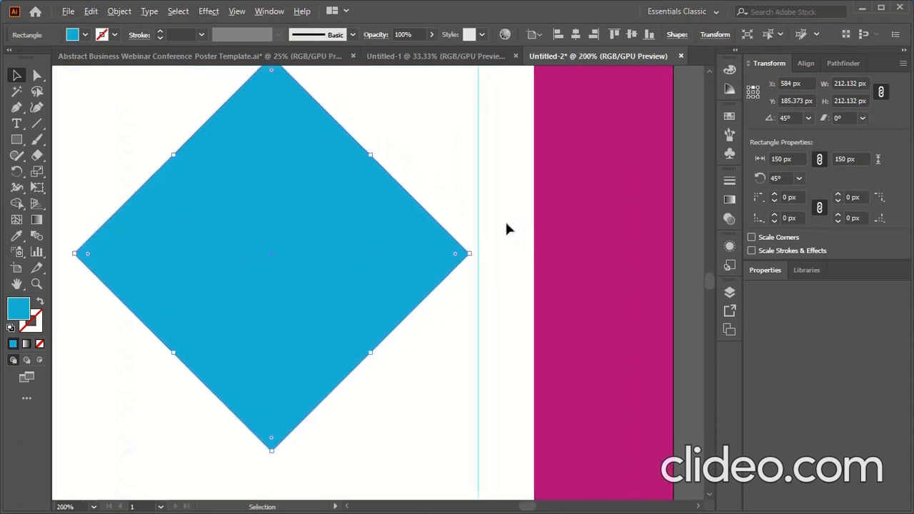
pyautogui.click(383, 263)
pyautogui.moveTo(383, 265); pyautogui.dragTo(391, 258)
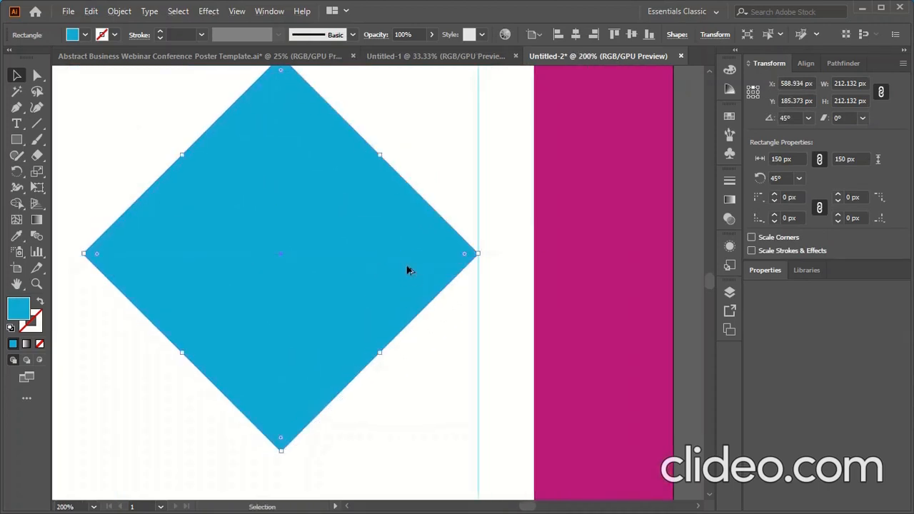
# Reduce the blue diamond's overall width and height to 200 px each, and deselect it
pyautogui.scroll(-3, 408, 267)
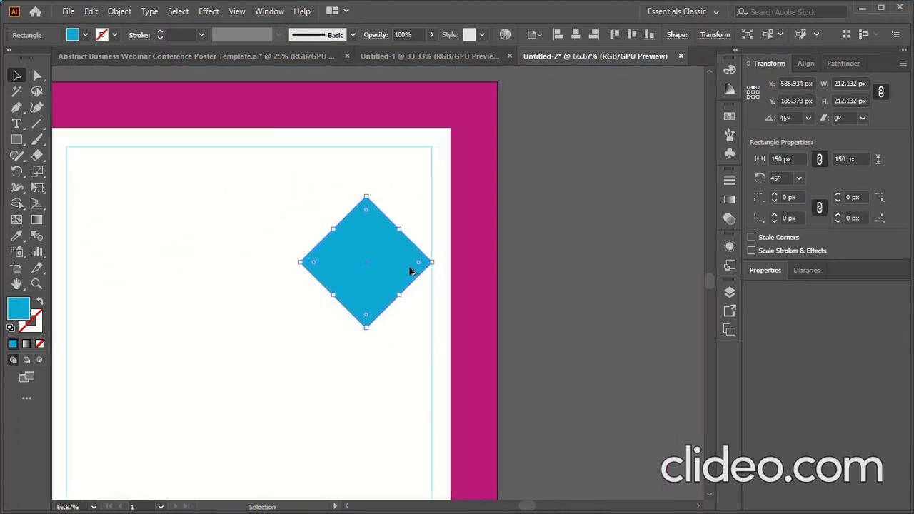
pyautogui.scroll(-2, 411, 271)
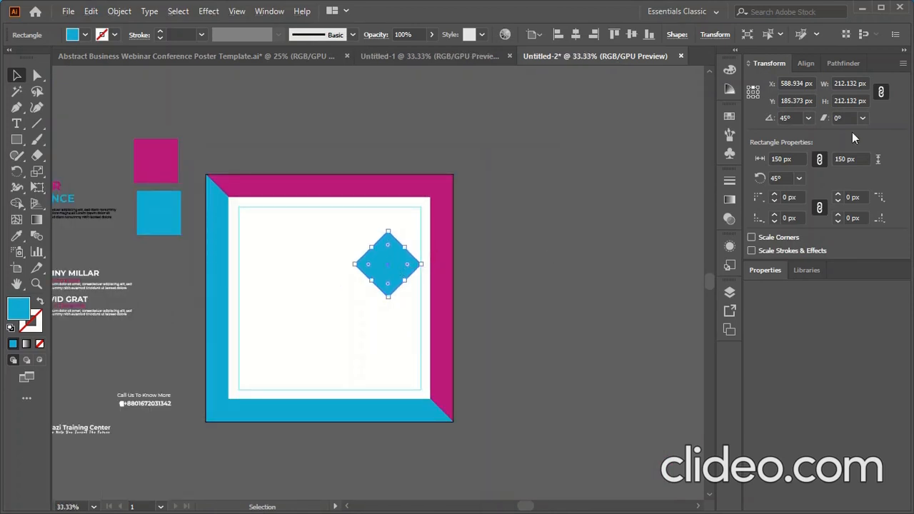
pyautogui.scroll(-2, 855, 84)
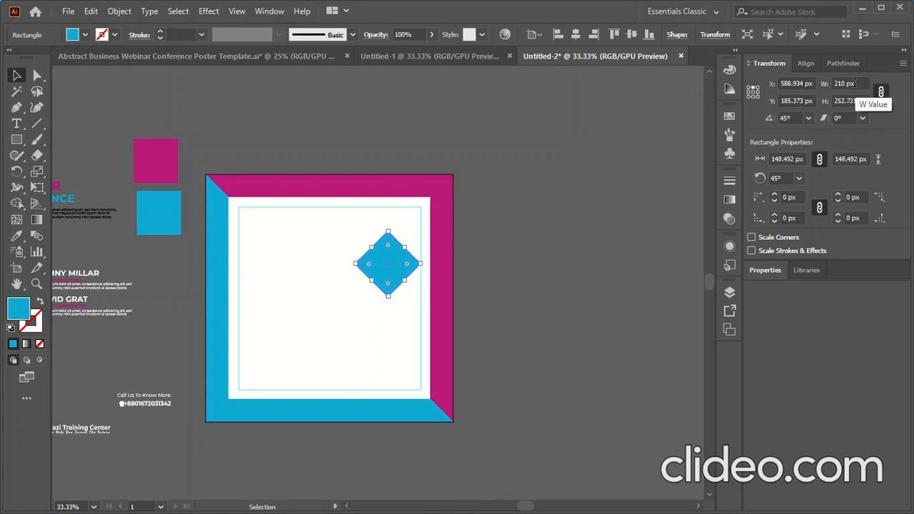
pyautogui.scroll(-6, 854, 83)
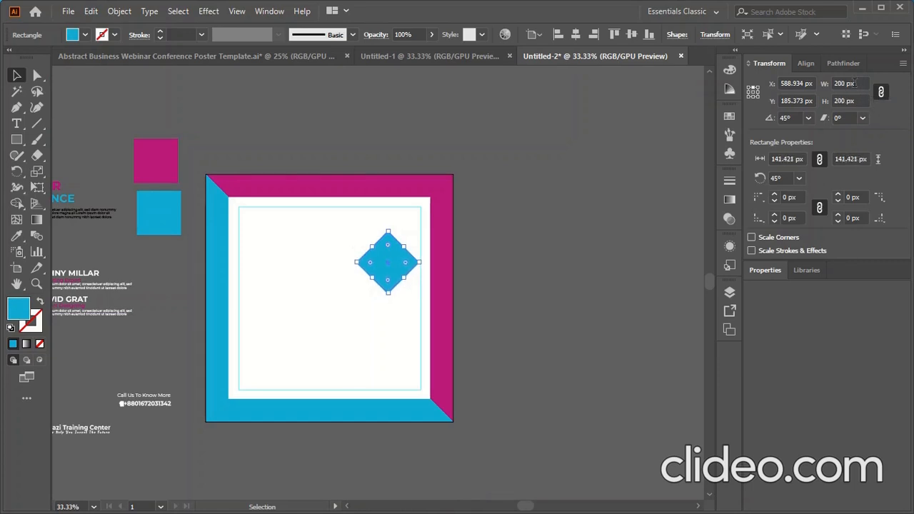
pyautogui.click(577, 293)
# Shift the resized 200 px diamond right so that its corner touches the guide again
pyautogui.scroll(3, 410, 277)
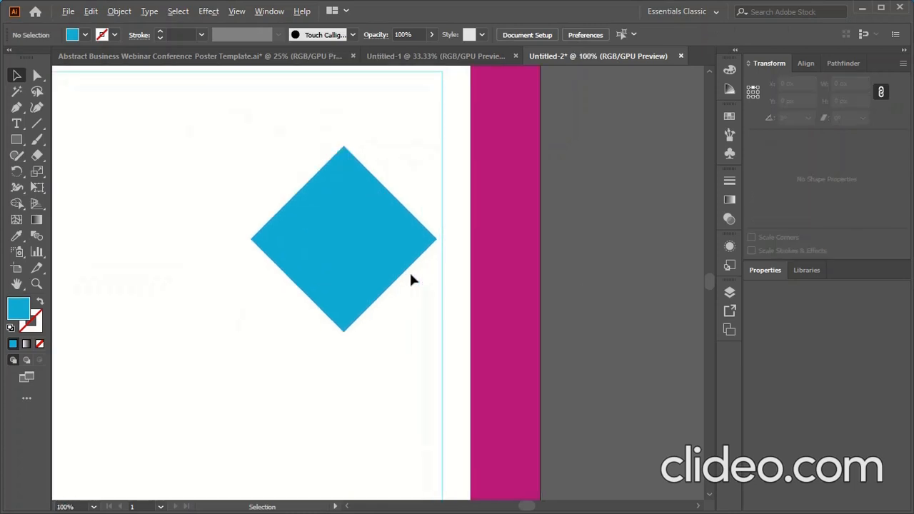
pyautogui.click(382, 252)
pyautogui.moveTo(383, 249); pyautogui.dragTo(390, 246)
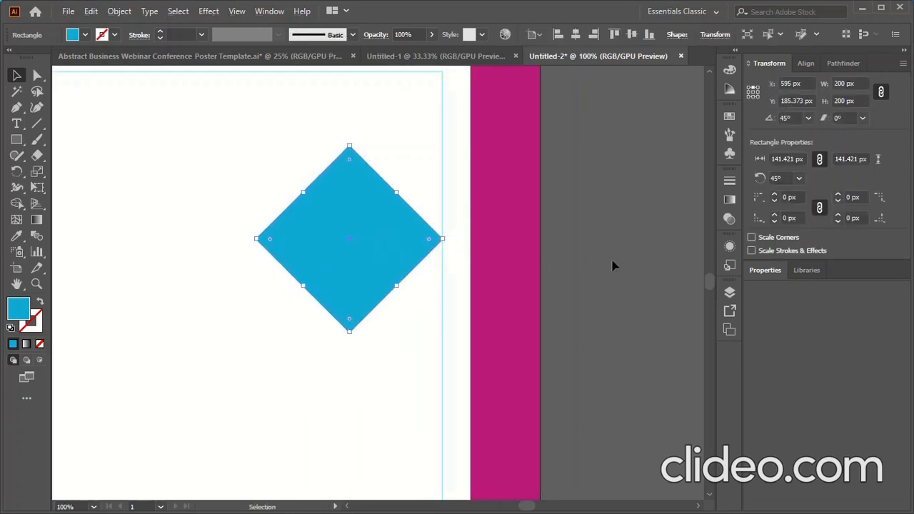
# Duplicate the diamond diagonally up and right, offset by about 117 px in each direction
pyautogui.scroll(-2, 612, 263)
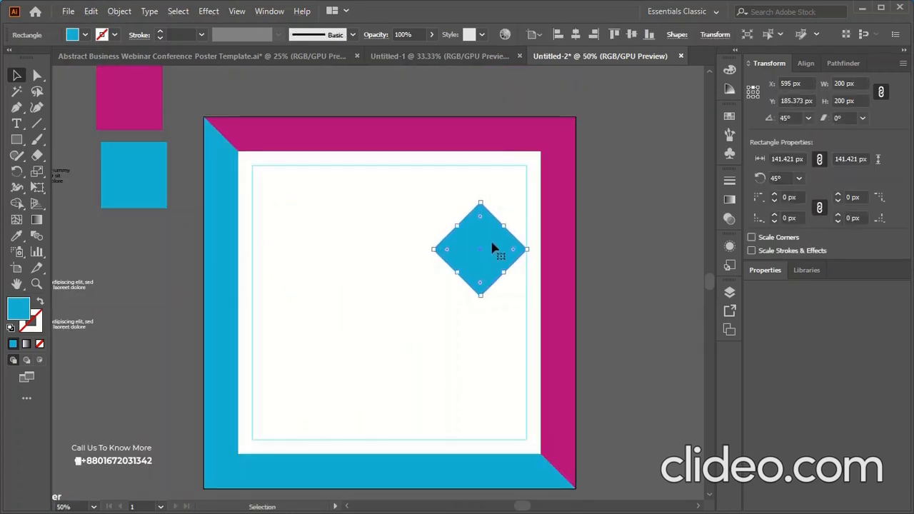
pyautogui.moveTo(491, 248); pyautogui.dragTo(546, 192)
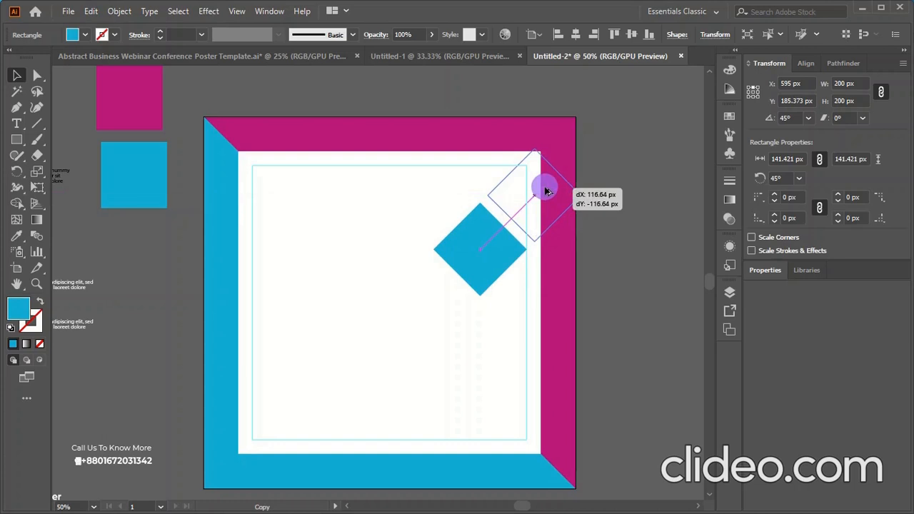
pyautogui.moveTo(546, 191); pyautogui.dragTo(547, 193)
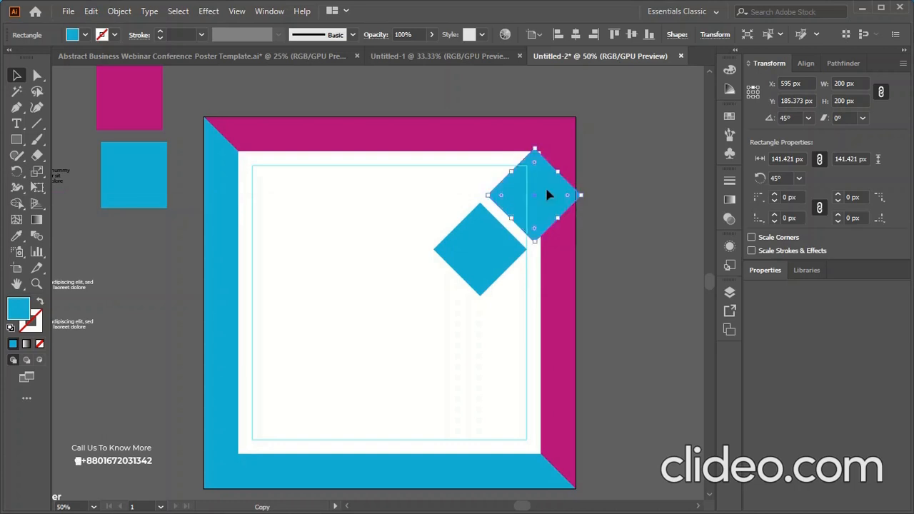
# Duplicate the original diamond down and right over the magenta edge, at about X 751 px, Y 331 px, and deselect the copy
pyautogui.click(483, 259)
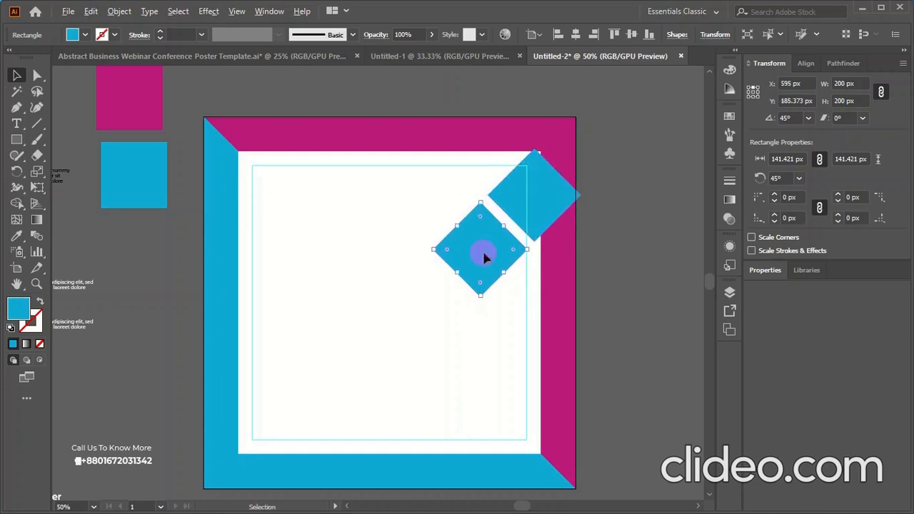
pyautogui.moveTo(484, 257); pyautogui.dragTo(537, 313)
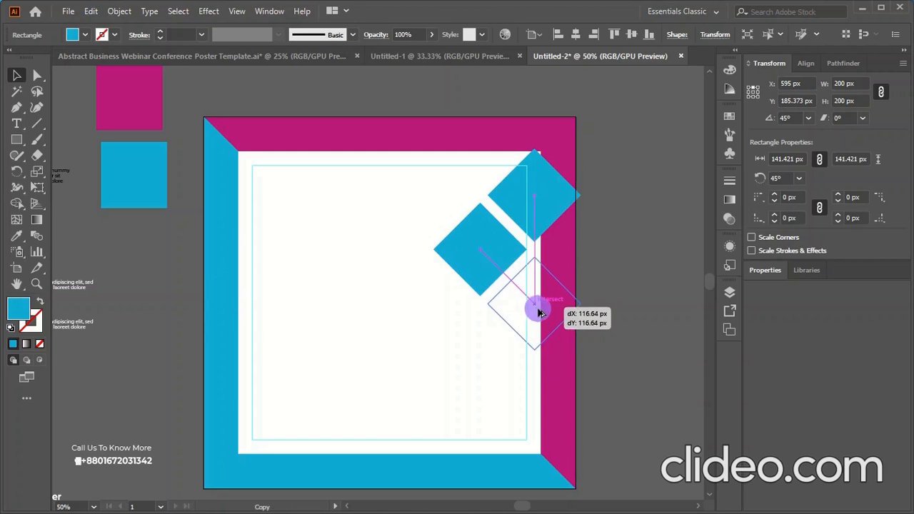
pyautogui.moveTo(540, 312); pyautogui.dragTo(557, 322)
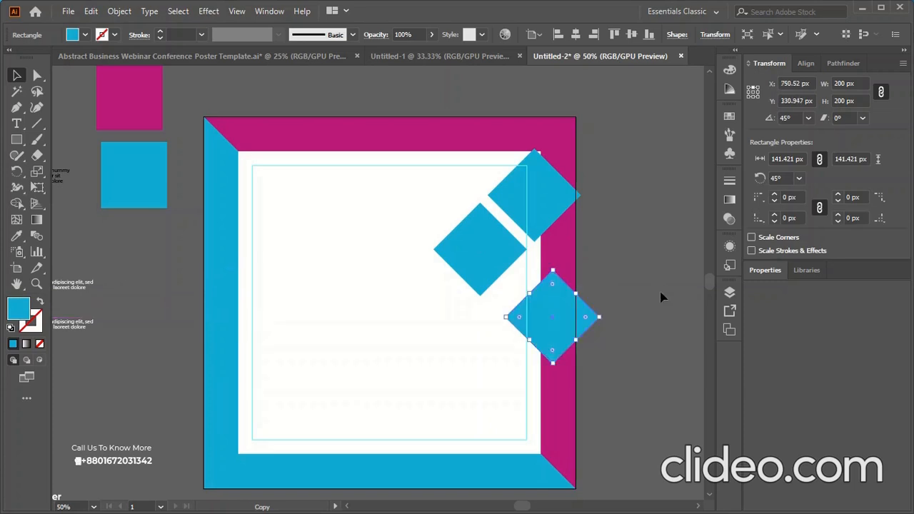
pyautogui.click(657, 273)
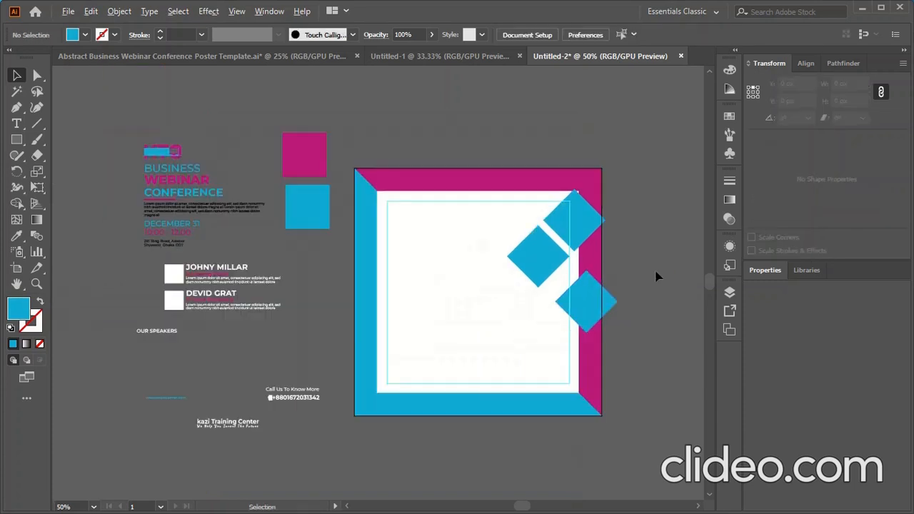
# Move the pasted text and colour squares down to below the artboard, at its left, and deselect them
pyautogui.scroll(-2, 655, 271)
pyautogui.moveTo(485, 194); pyautogui.dragTo(401, 381)
pyautogui.moveTo(473, 226); pyautogui.dragTo(373, 401)
pyautogui.click(406, 308)
pyautogui.scroll(4, 645, 291)
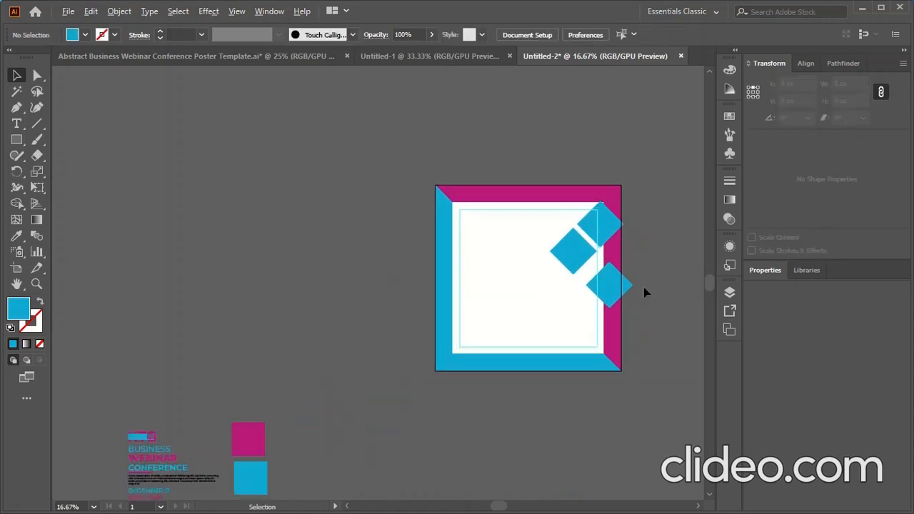
# Stretch the lower diamond's upper-left side toward the original diamond, lengthening it to about 201 px
pyautogui.click(550, 284)
pyautogui.moveTo(550, 283)
pyautogui.mouseDown()
pyautogui.moveTo(535, 272)
pyautogui.moveTo(560, 298)
pyautogui.moveTo(555, 290)
pyautogui.mouseUp()
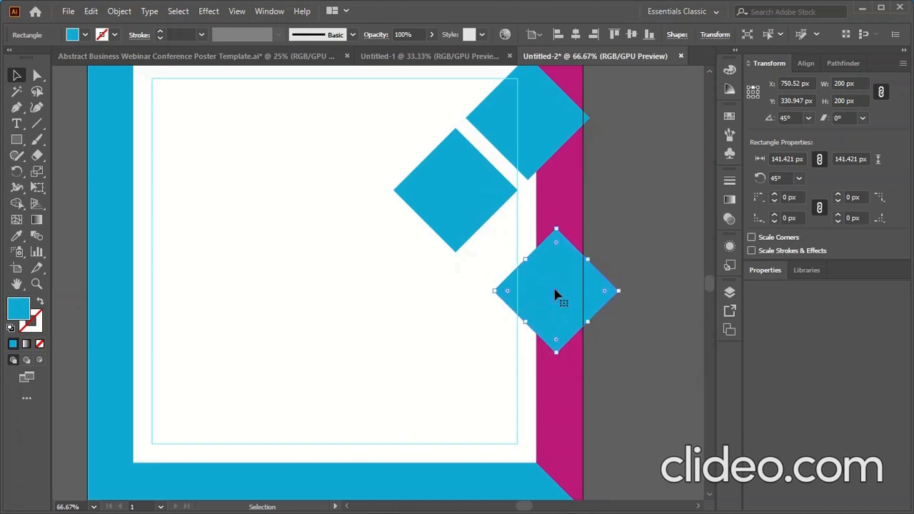
pyautogui.click(671, 270)
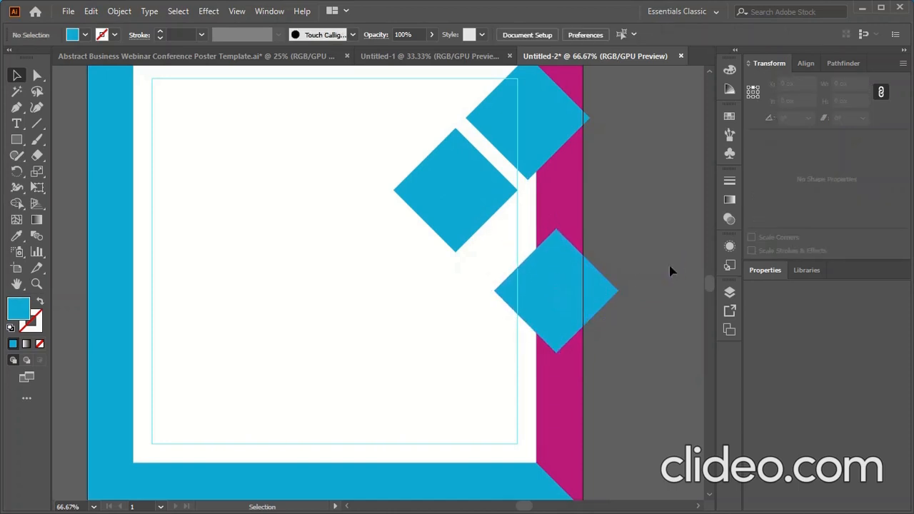
pyautogui.click(537, 276)
pyautogui.moveTo(526, 257); pyautogui.dragTo(497, 238)
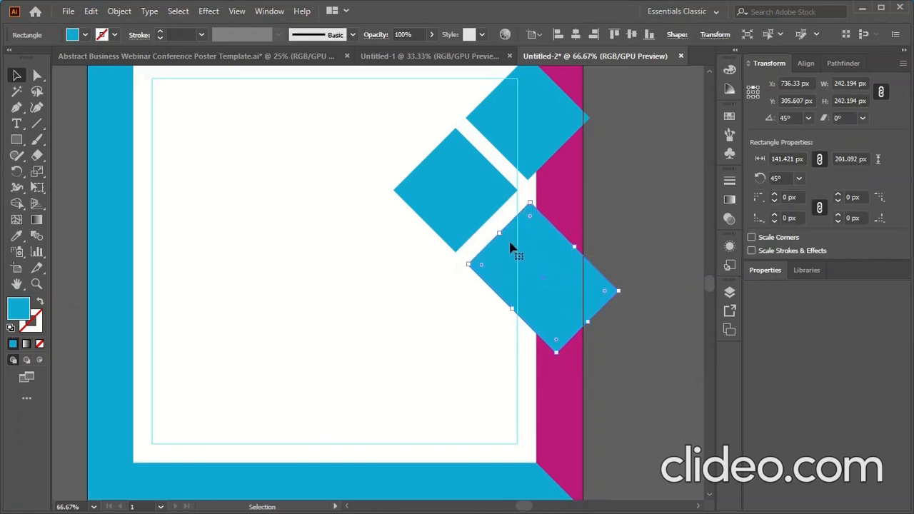
# Lengthen the upper diamond down and right to about 285 px, and widen the lower shape up and right to about 212 px
pyautogui.click(560, 148)
pyautogui.moveTo(561, 148); pyautogui.dragTo(621, 210)
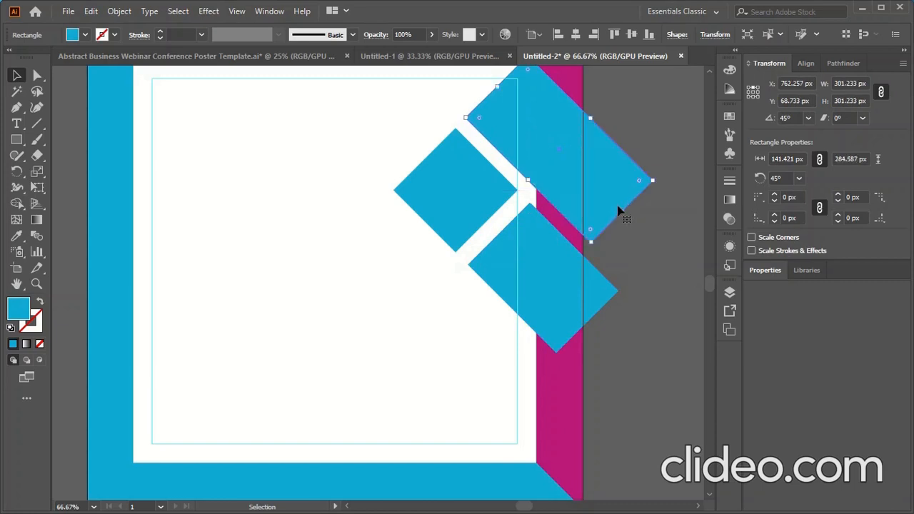
pyautogui.click(537, 249)
pyautogui.moveTo(574, 246); pyautogui.dragTo(605, 215)
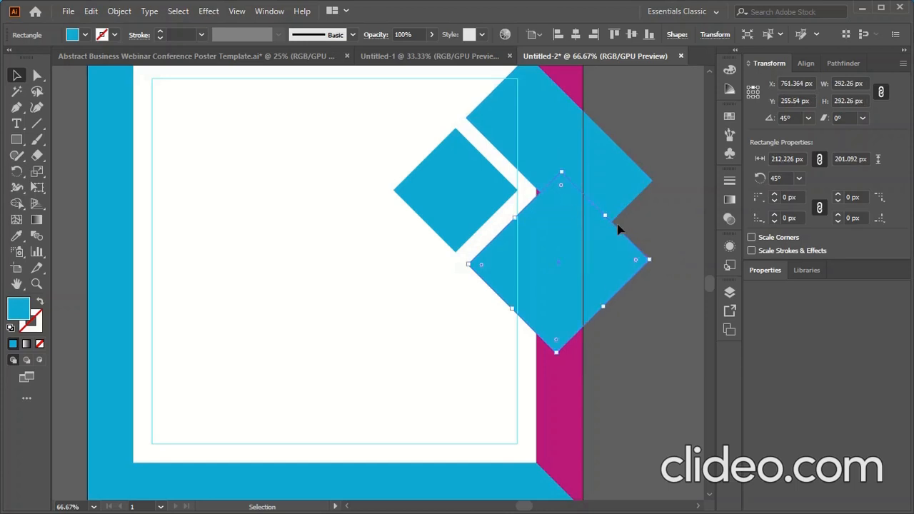
# Nudge the lower shape slightly up and left, and extend its lower-left side to a width of about 228 px
pyautogui.scroll(3, 557, 219)
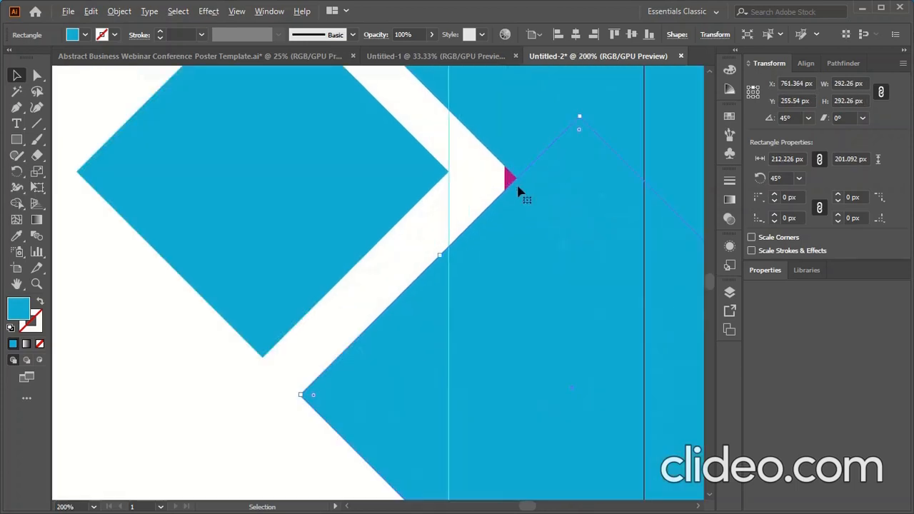
pyautogui.scroll(-1, 519, 191)
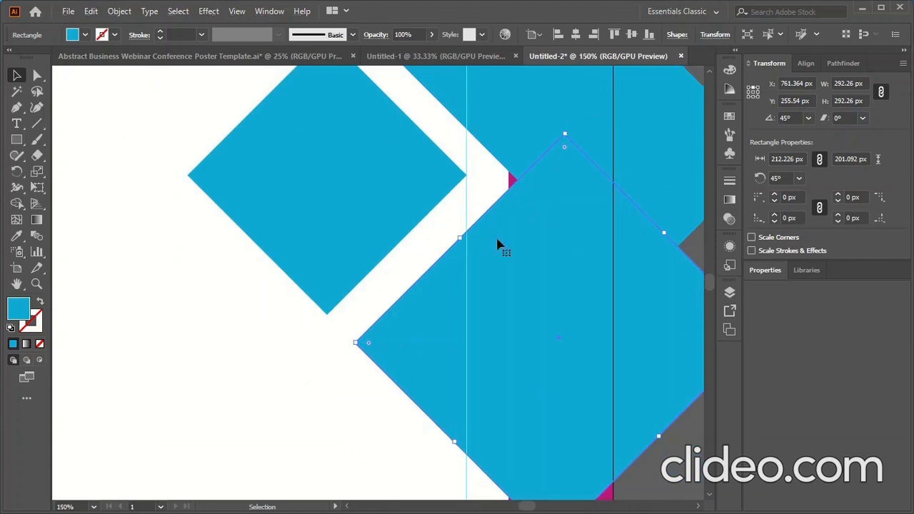
pyautogui.moveTo(497, 239); pyautogui.dragTo(495, 235)
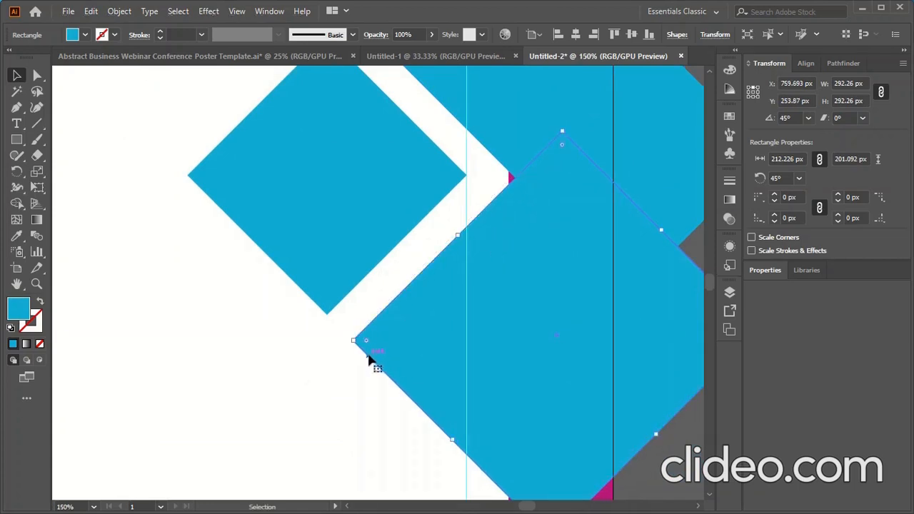
pyautogui.moveTo(455, 442); pyautogui.dragTo(444, 447)
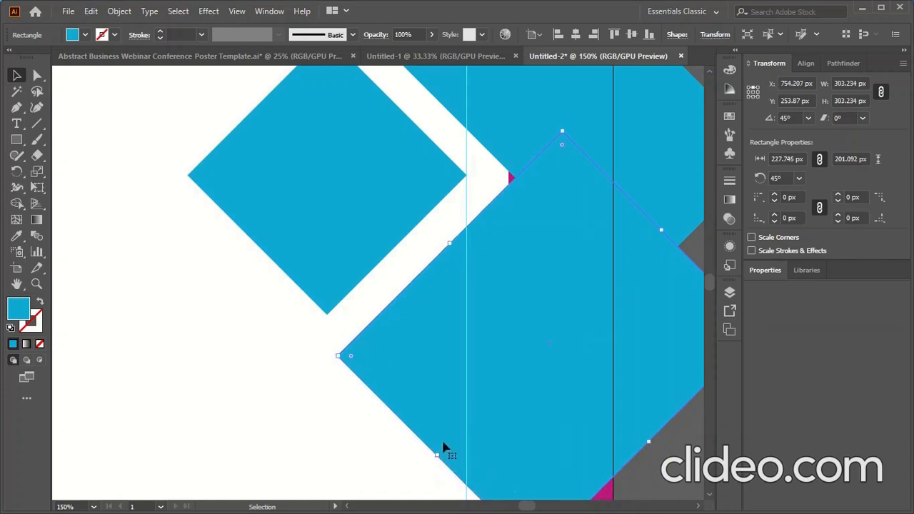
# Widen the upper blue shape on its upper-right and lower-left sides to about 166 px
pyautogui.scroll(-3, 445, 447)
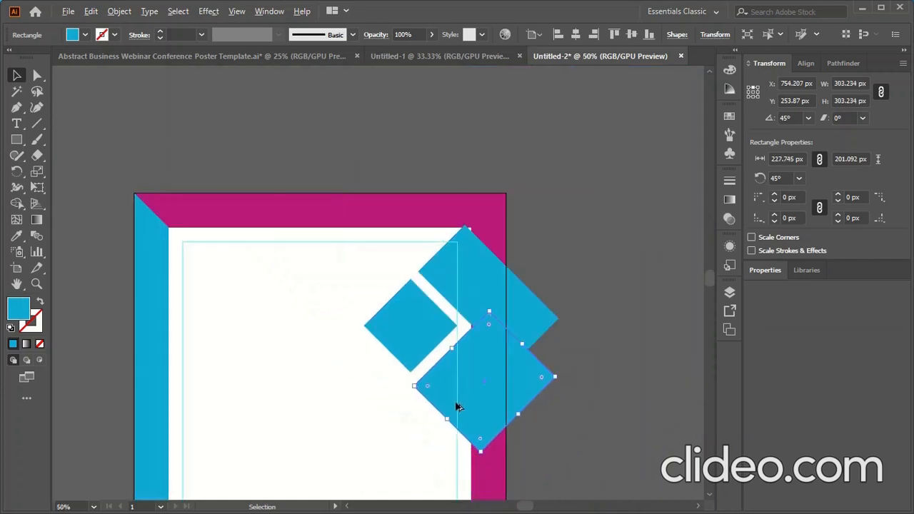
pyautogui.scroll(-3, 457, 407)
pyautogui.scroll(5, 455, 400)
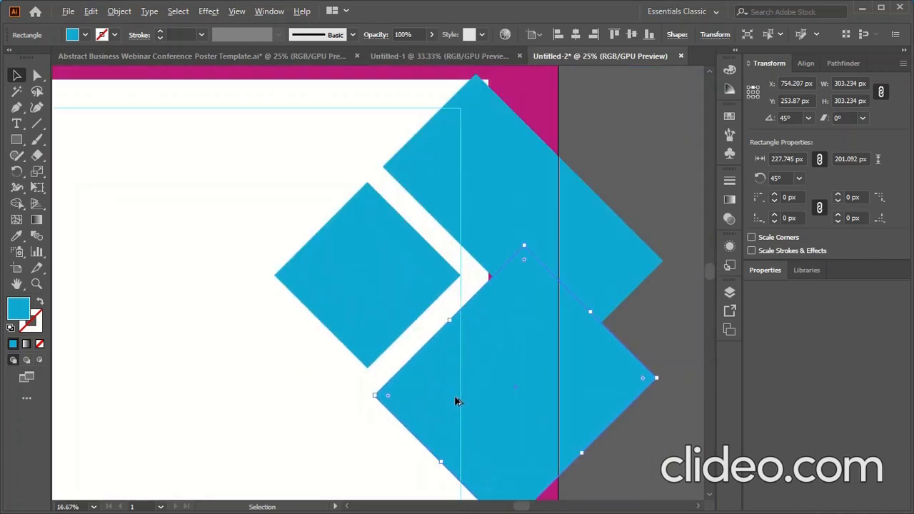
pyautogui.click(474, 217)
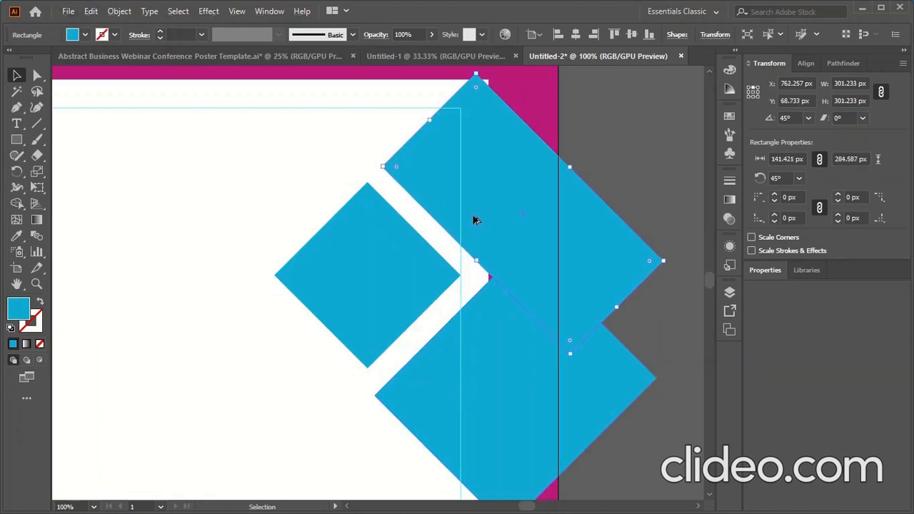
pyautogui.moveTo(569, 163); pyautogui.dragTo(583, 152)
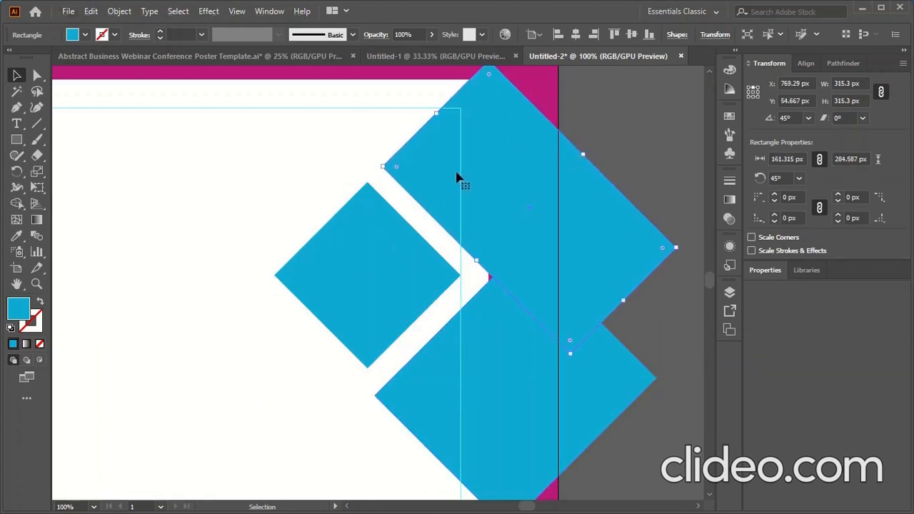
pyautogui.moveTo(474, 260); pyautogui.dragTo(473, 263)
# Extend the lower shape's upper-left side to a length of about 204 px, narrowing the gap to the original diamond
pyautogui.scroll(2, 485, 316)
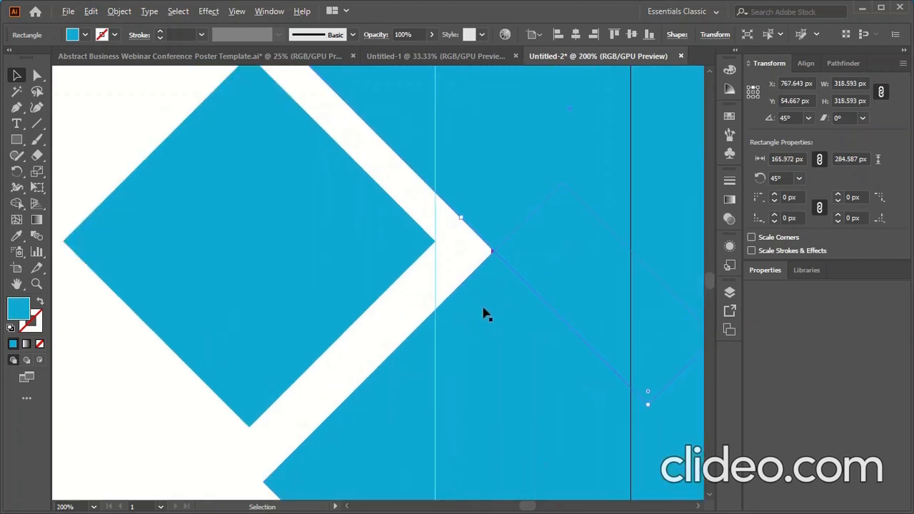
pyautogui.click(482, 308)
pyautogui.moveTo(416, 329); pyautogui.dragTo(409, 328)
pyautogui.scroll(3, 497, 250)
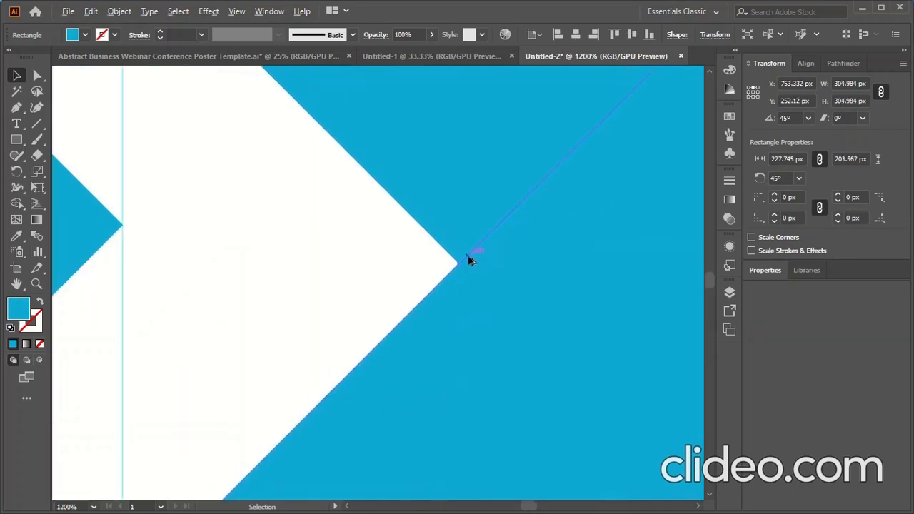
pyautogui.scroll(-5, 439, 295)
# Fine-adjust the upper shape's lower-left edge along the white gap beside the original diamond, and deselect it
pyautogui.click(435, 291)
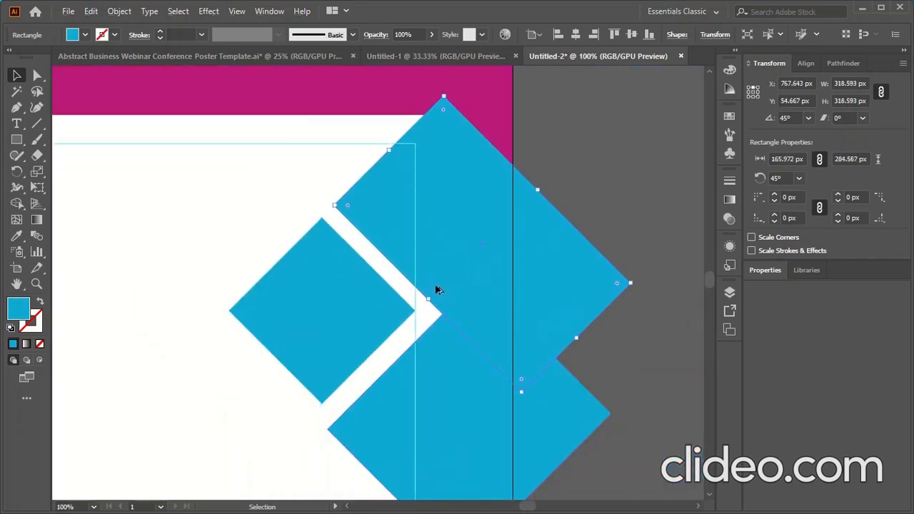
pyautogui.scroll(4, 421, 320)
pyautogui.moveTo(416, 316); pyautogui.dragTo(418, 321)
pyautogui.scroll(-4, 419, 320)
pyautogui.click(644, 228)
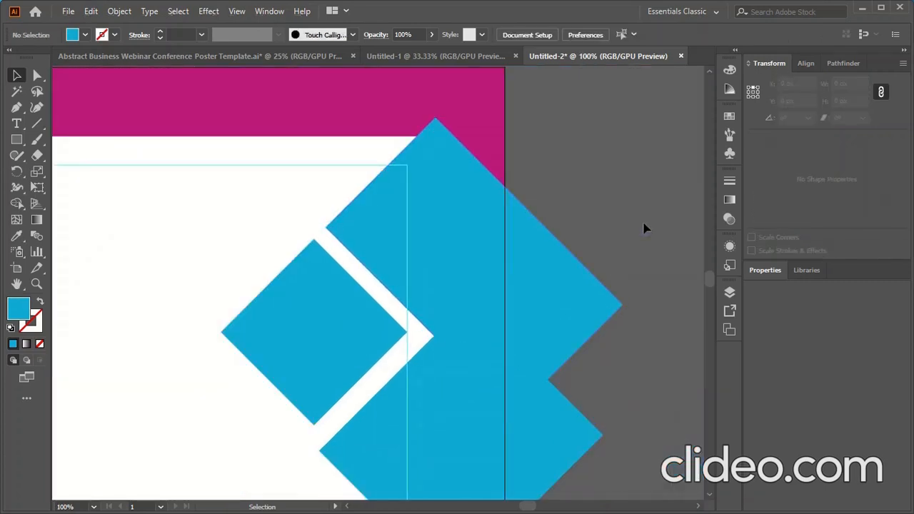
pyautogui.scroll(5, 434, 349)
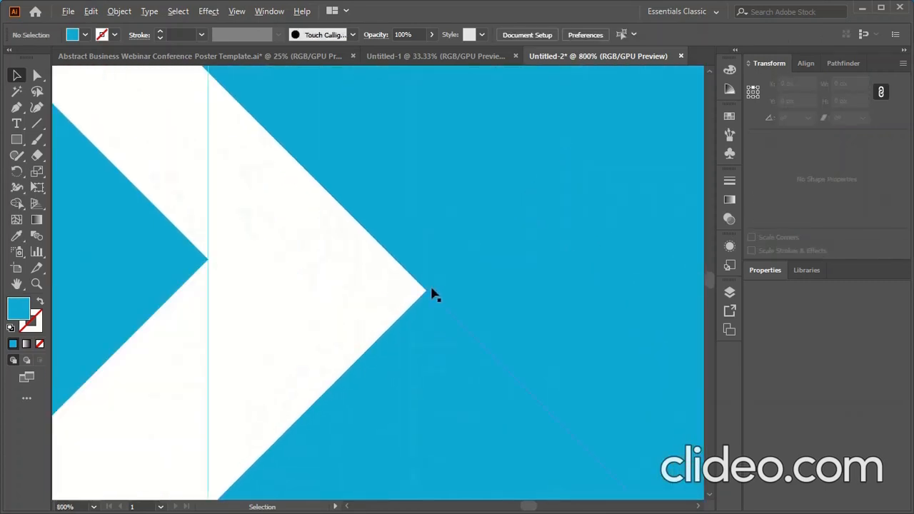
pyautogui.scroll(3, 431, 292)
pyautogui.scroll(-12, 432, 294)
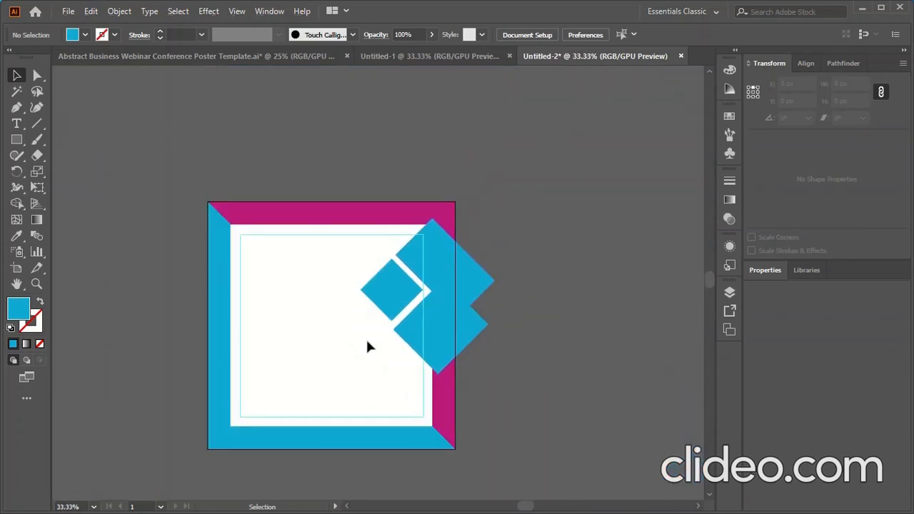
# Unlock all locked objects and clear the selection
pyautogui.click(118, 11)
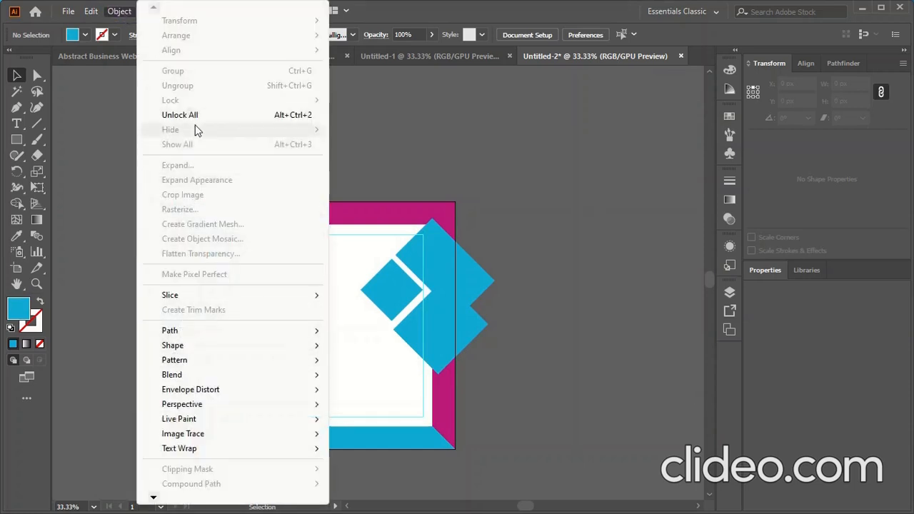
pyautogui.click(278, 115)
pyautogui.click(609, 218)
pyautogui.click(326, 281)
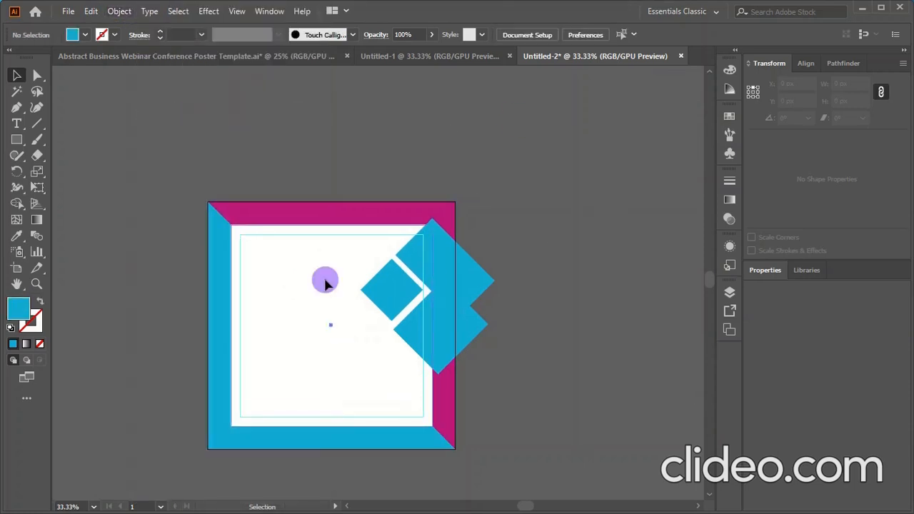
pyautogui.keyDown('shift'); pyautogui.click(471, 277); pyautogui.keyUp('shift')
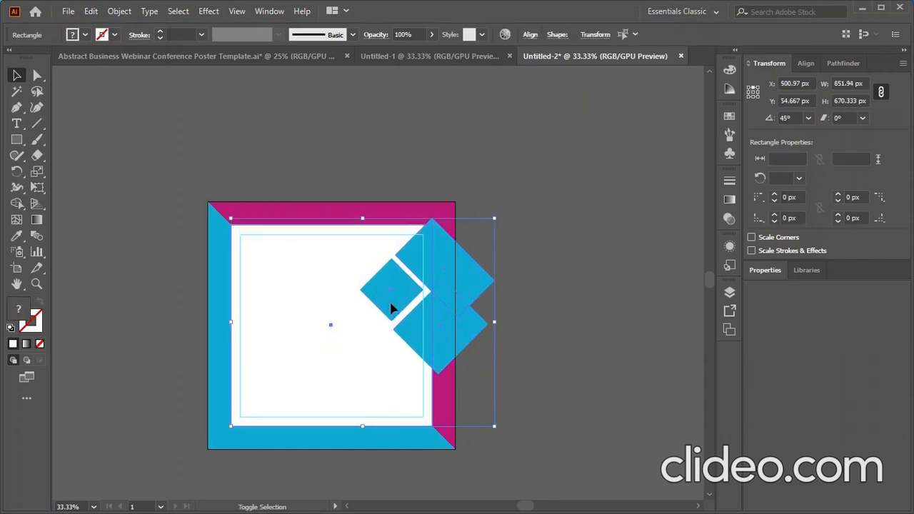
pyautogui.click(589, 268)
# Select the white square with the two outer blue shapes and remove their parts outside the square with Shape Builder
pyautogui.click(309, 315)
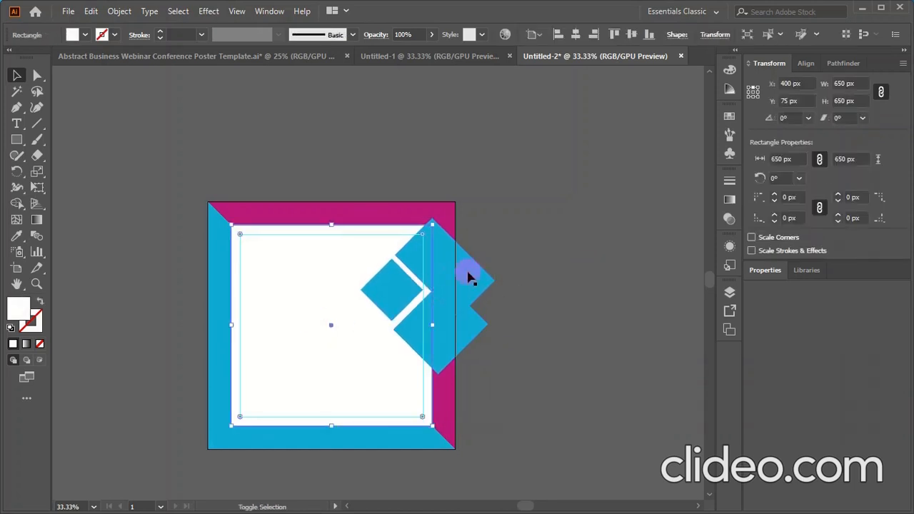
pyautogui.keyDown('shift'); pyautogui.click(469, 279); pyautogui.keyUp('shift')
pyautogui.click(16, 204)
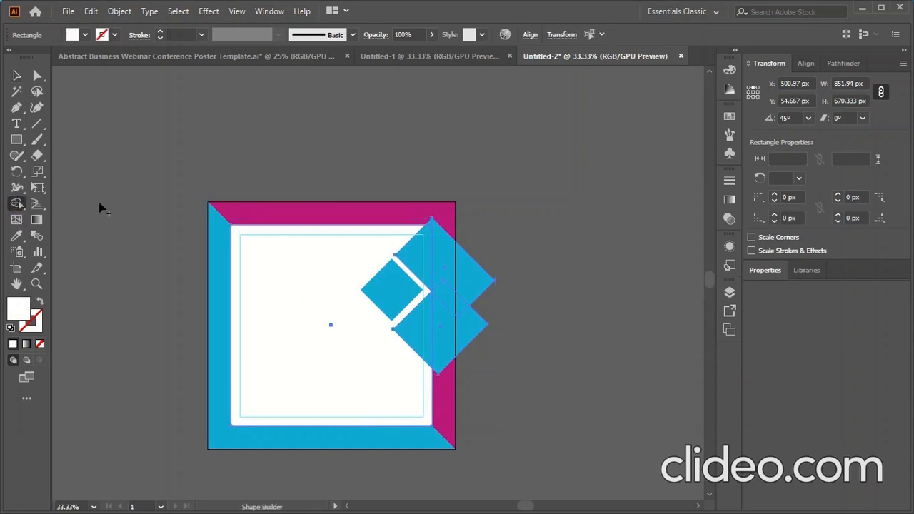
pyautogui.keyDown('alt'); pyautogui.click(478, 280); pyautogui.keyUp('alt')
pyautogui.keyDown('alt'); pyautogui.click(469, 322); pyautogui.keyUp('alt')
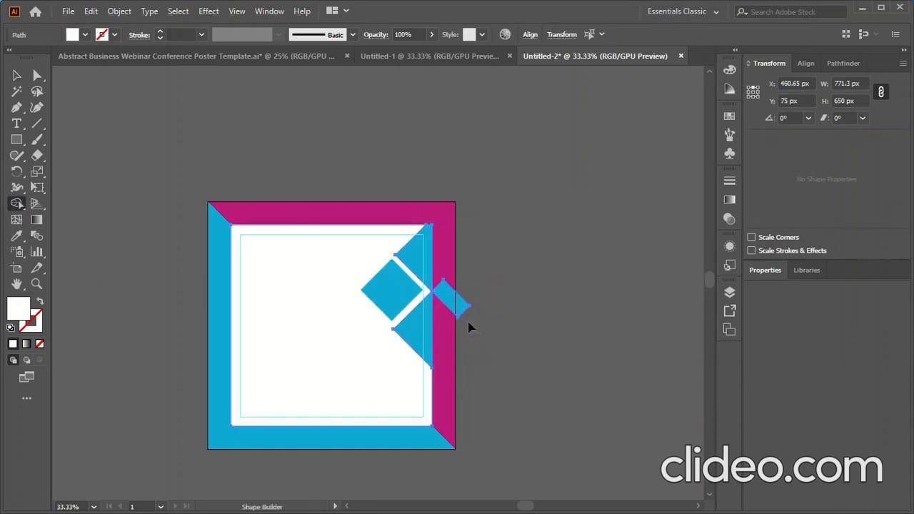
pyautogui.keyDown('alt'); pyautogui.click(450, 303); pyautogui.keyUp('alt')
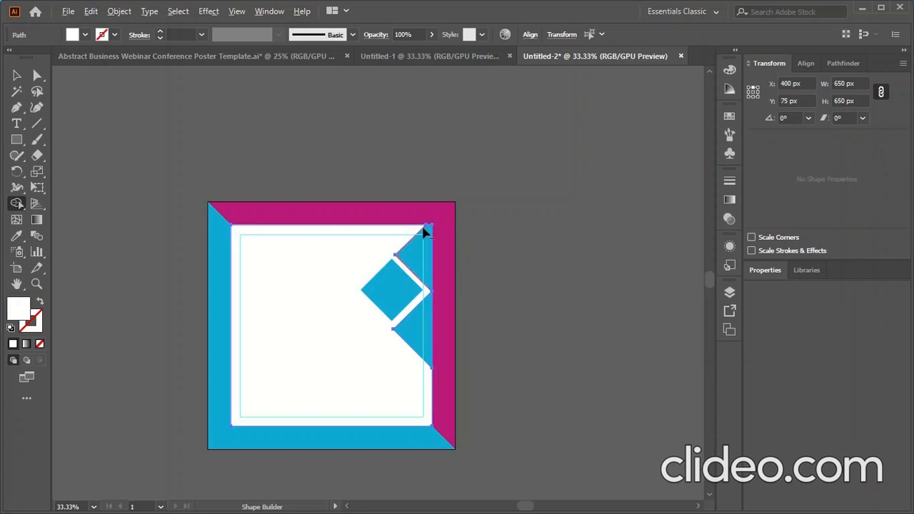
# Examine the point where the upper and lower blue shapes meet at the magenta border, and clear the selection
pyautogui.scroll(5, 428, 229)
pyautogui.scroll(-4, 471, 207)
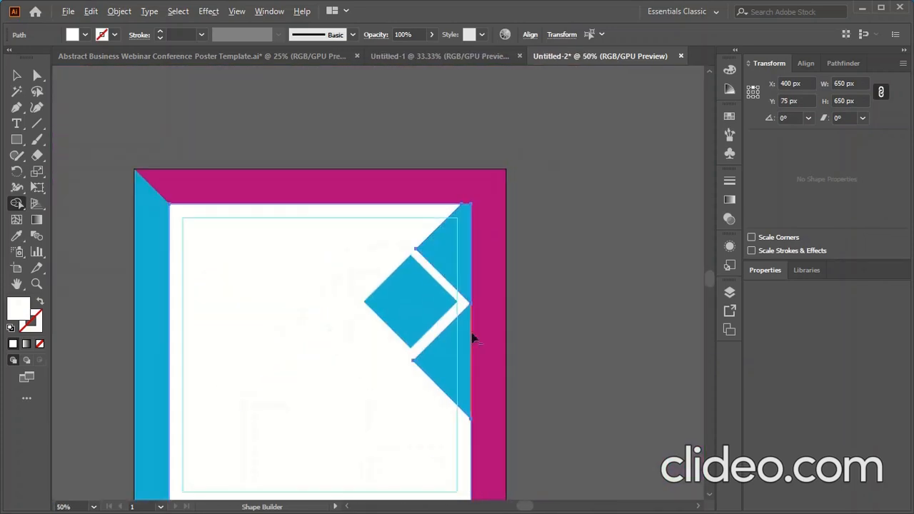
pyautogui.scroll(10, 477, 322)
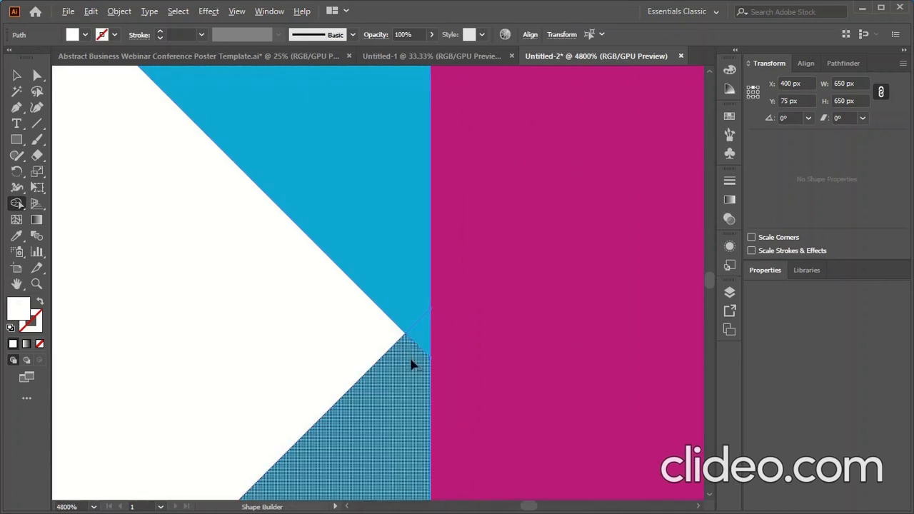
pyautogui.scroll(-1, 410, 364)
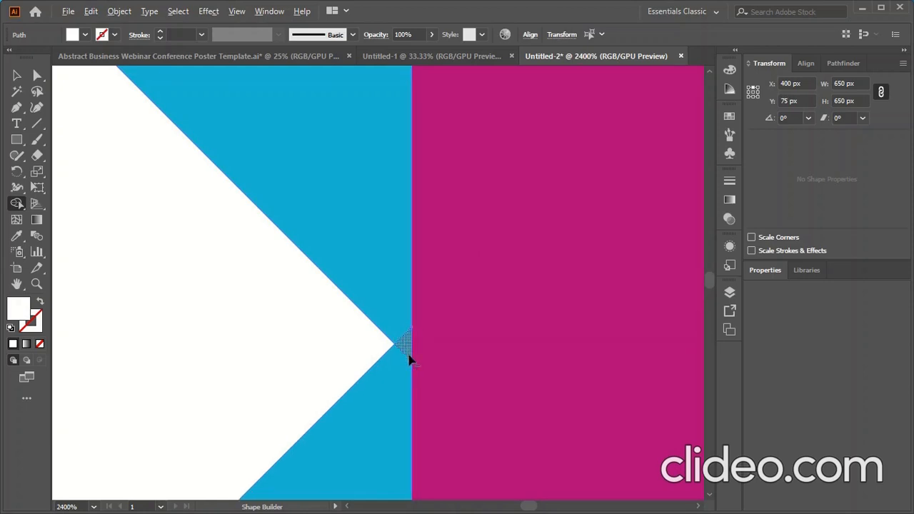
pyautogui.scroll(3, 412, 359)
pyautogui.scroll(-3, 414, 365)
pyautogui.scroll(-3, 416, 377)
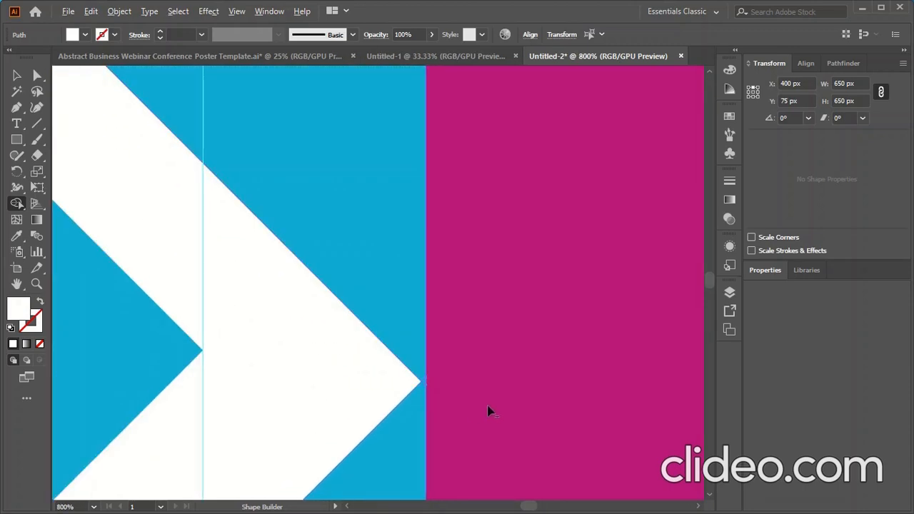
pyautogui.scroll(-3, 487, 405)
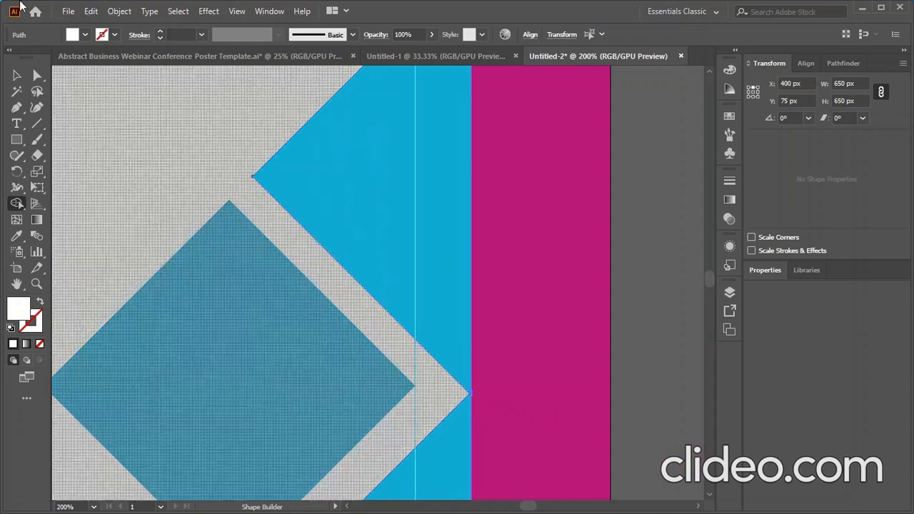
pyautogui.click(17, 75)
pyautogui.click(662, 341)
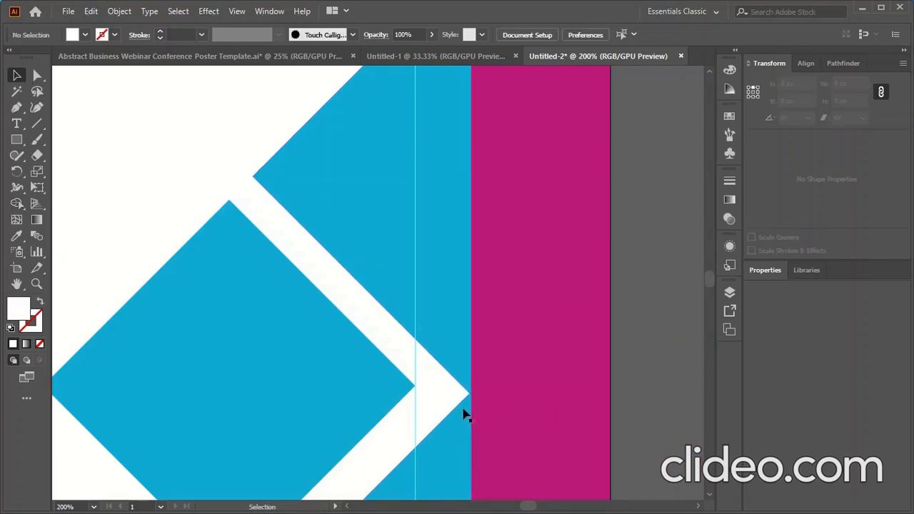
pyautogui.scroll(5, 462, 414)
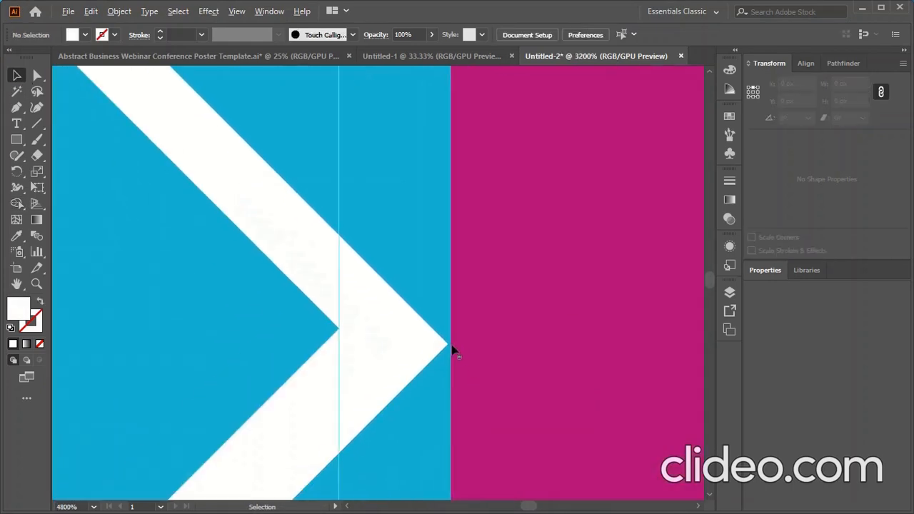
pyautogui.scroll(-10, 457, 348)
pyautogui.scroll(-2, 562, 316)
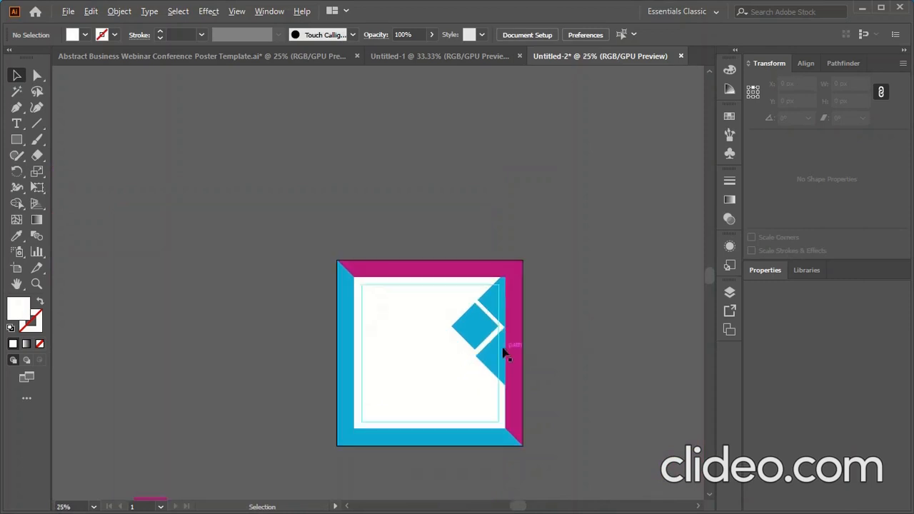
# Shift the lower blue shape down to about Y 289.5 px to reduce its overlap with the upper blue shape
pyautogui.scroll(9, 502, 336)
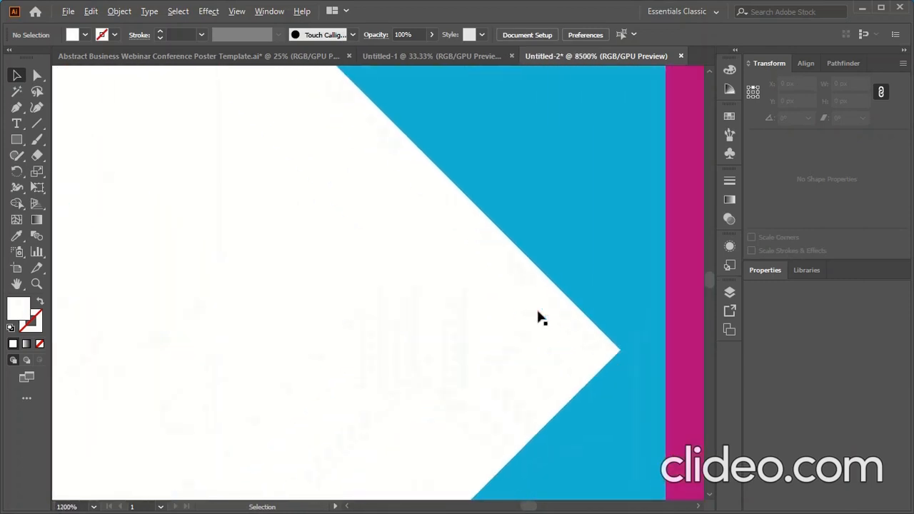
pyautogui.hscroll(3, 500, 335)
pyautogui.click(532, 382)
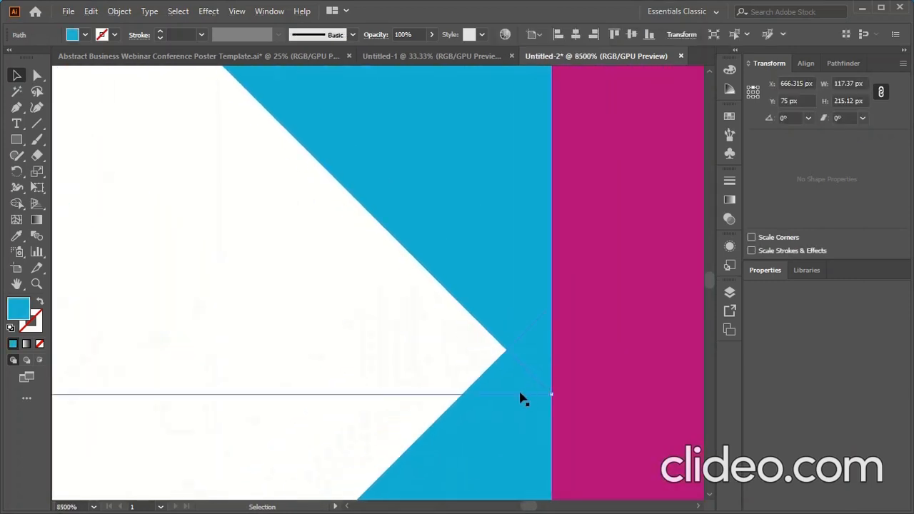
pyautogui.click(516, 431)
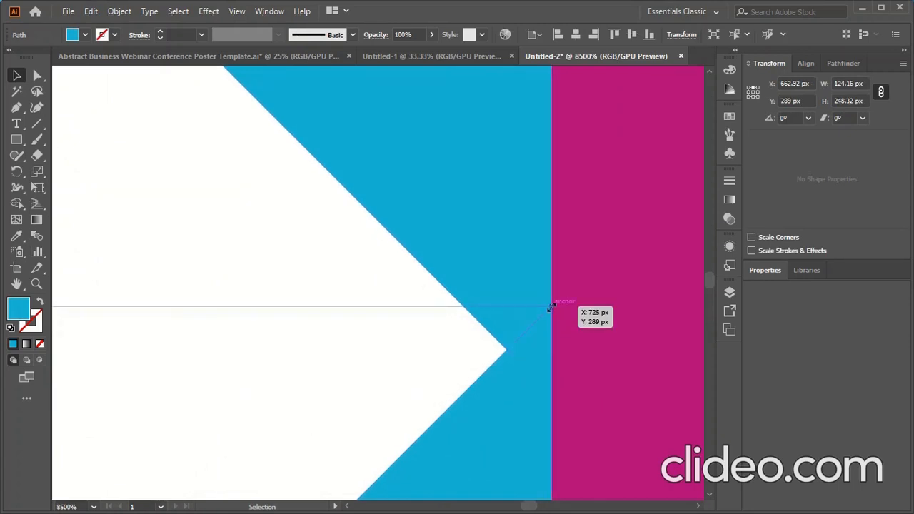
pyautogui.press('a')
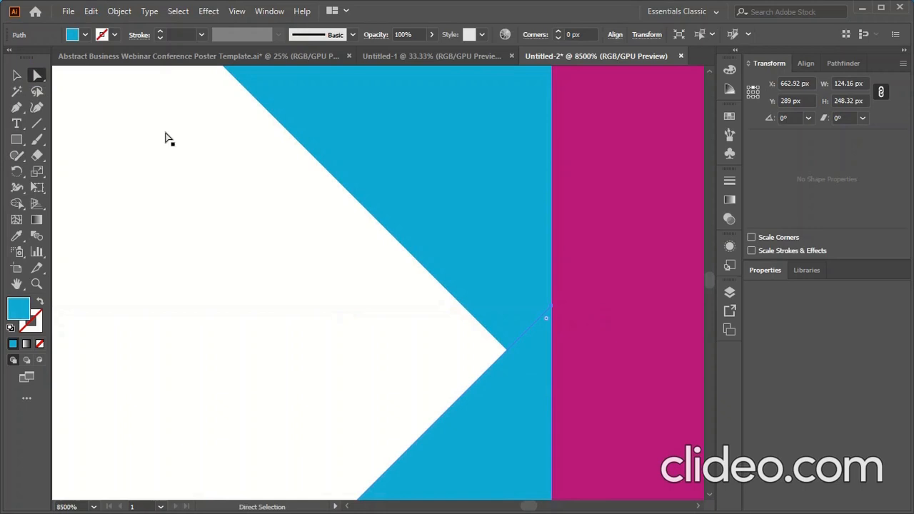
pyautogui.click(553, 306)
pyautogui.moveTo(554, 310); pyautogui.dragTo(552, 348)
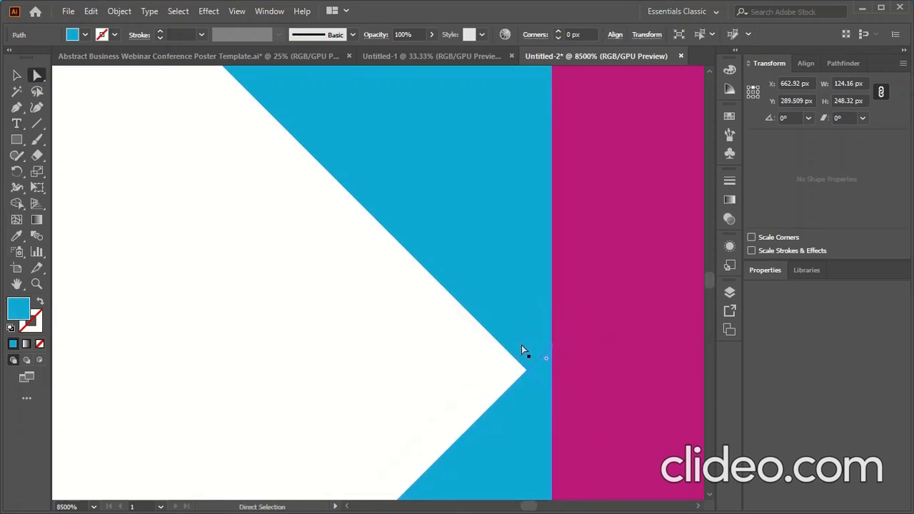
# Shift the upper blue shape up to about Y 74.55 px so the white gap's tip nears the magenta border
pyautogui.click(522, 346)
pyautogui.click(552, 394)
pyautogui.moveTo(554, 395); pyautogui.dragTo(551, 357)
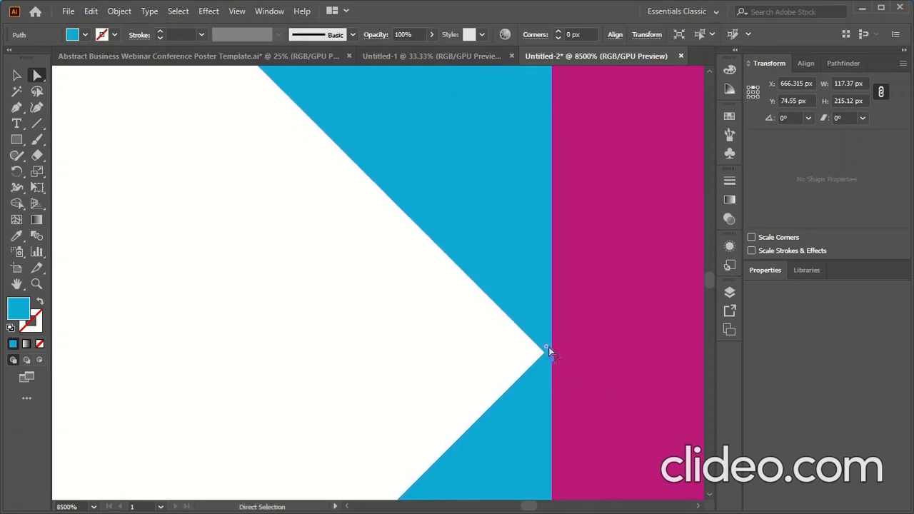
# Fine-adjust the upper blue shape to about Y 74.46 px at the gap's tip, and deselect it
pyautogui.scroll(-2, 551, 347)
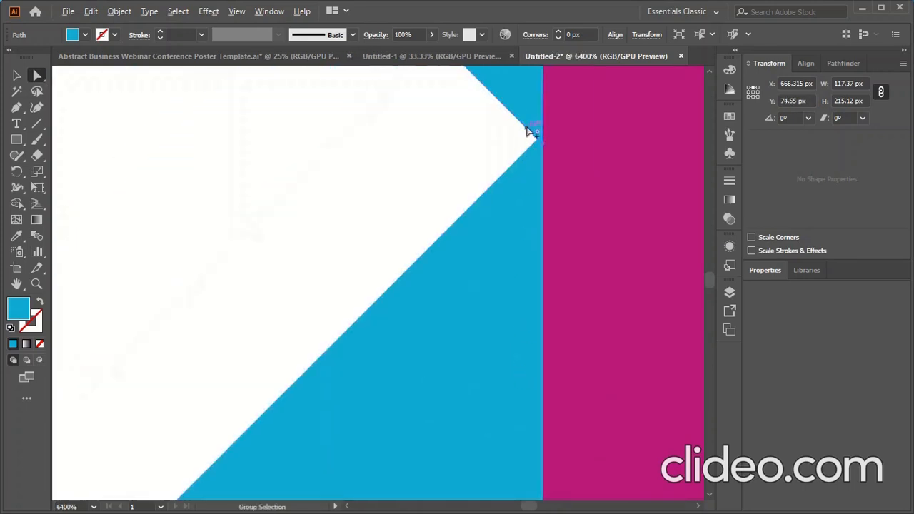
pyautogui.scroll(2, 552, 107)
pyautogui.scroll(-3, 553, 389)
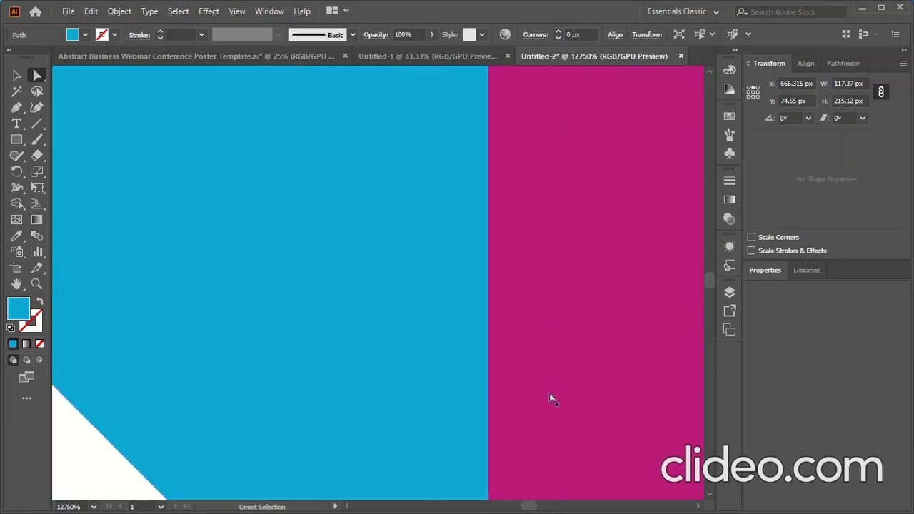
pyautogui.scroll(-5, 542, 397)
pyautogui.scroll(2, 477, 333)
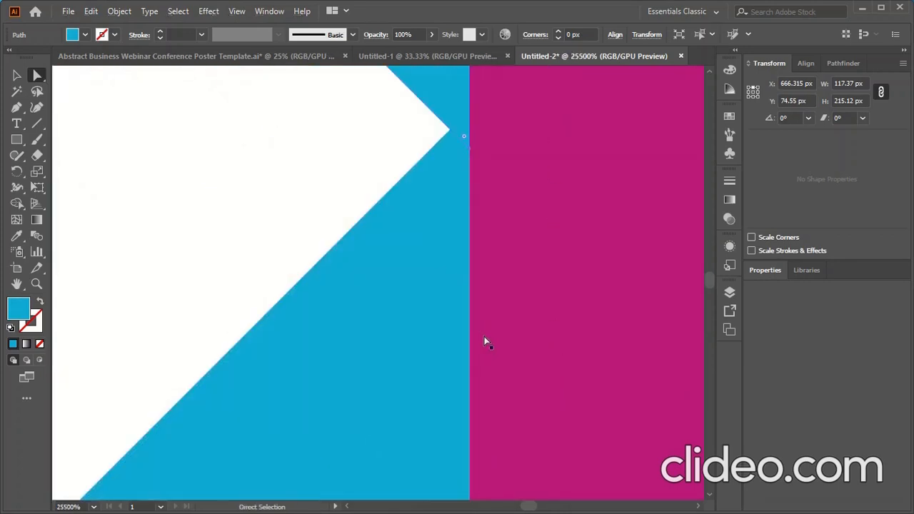
pyautogui.moveTo(464, 136)
pyautogui.mouseDown()
pyautogui.moveTo(449, 162)
pyautogui.moveTo(472, 113)
pyautogui.moveTo(477, 148)
pyautogui.moveTo(457, 133)
pyautogui.moveTo(472, 147)
pyautogui.moveTo(471, 130)
pyautogui.mouseUp()
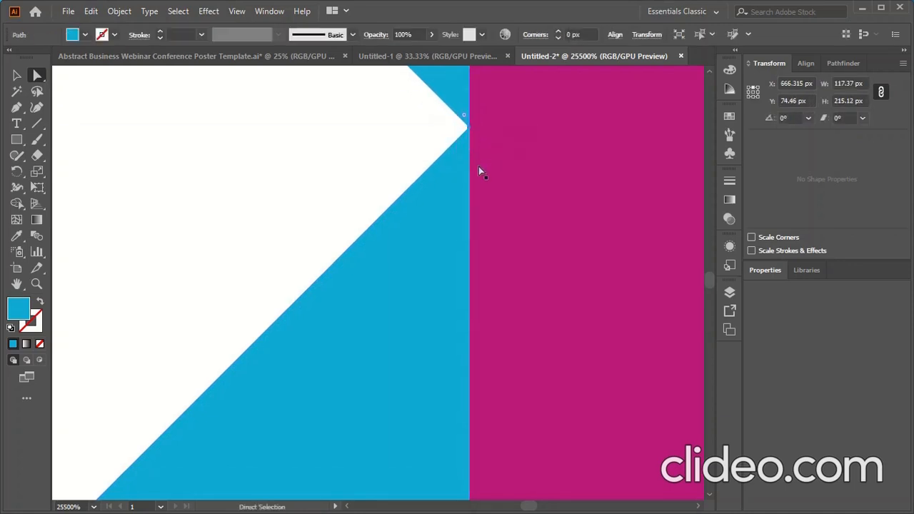
pyautogui.scroll(-5, 502, 222)
pyautogui.scroll(-8, 503, 227)
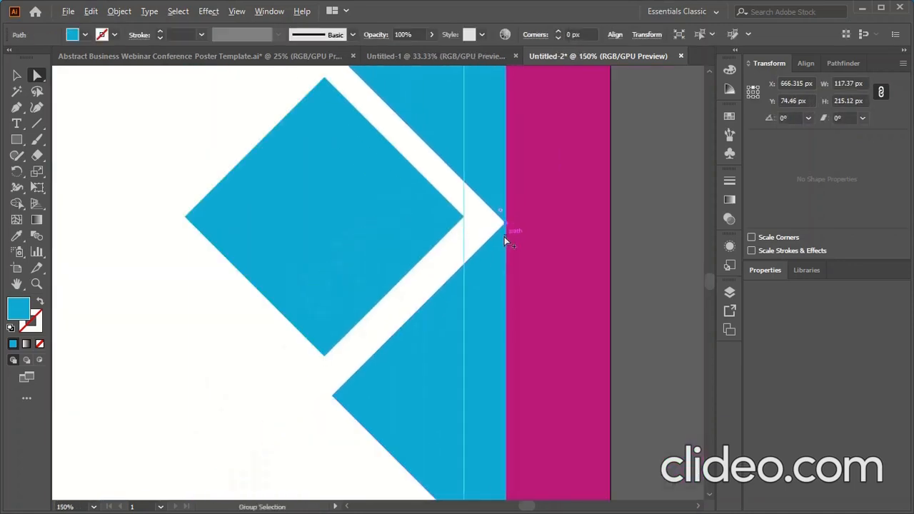
pyautogui.scroll(-3, 504, 236)
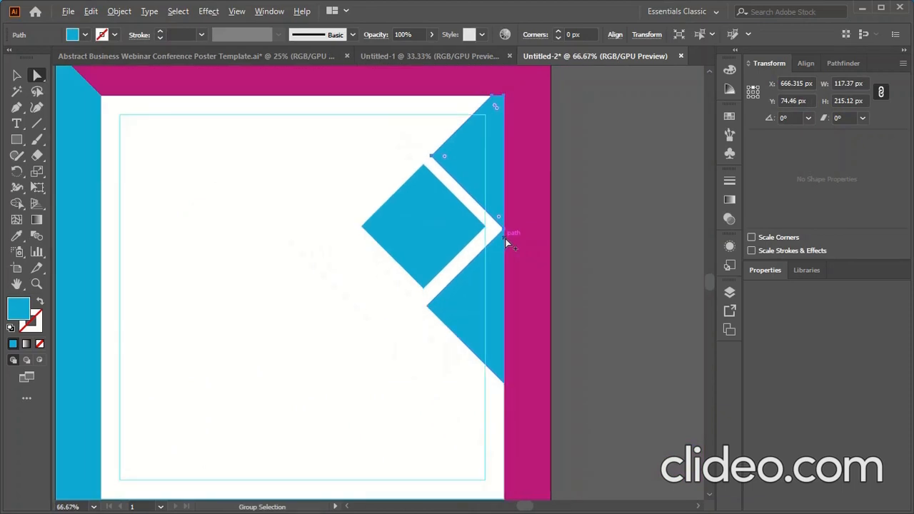
pyautogui.click(620, 265)
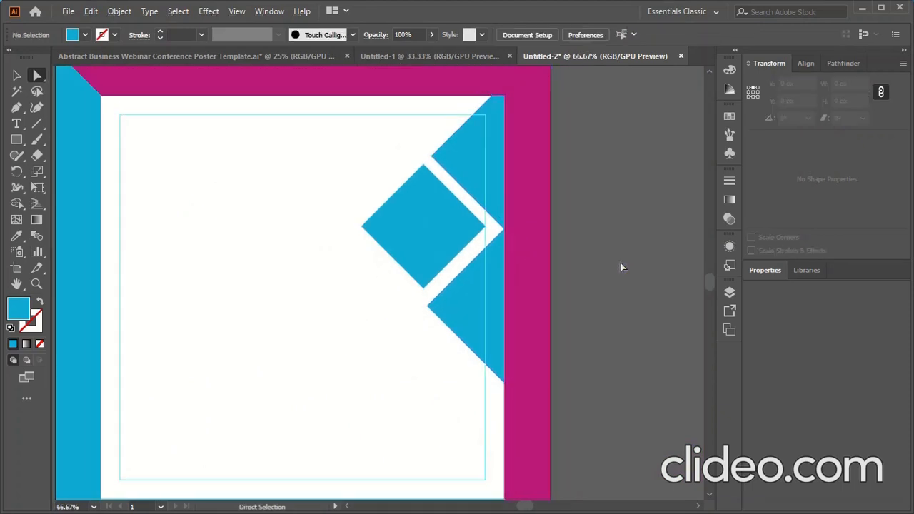
# Recolour the lower blue shape with the frame's magenta using the Eyedropper, and deselect it
pyautogui.scroll(-2, 617, 265)
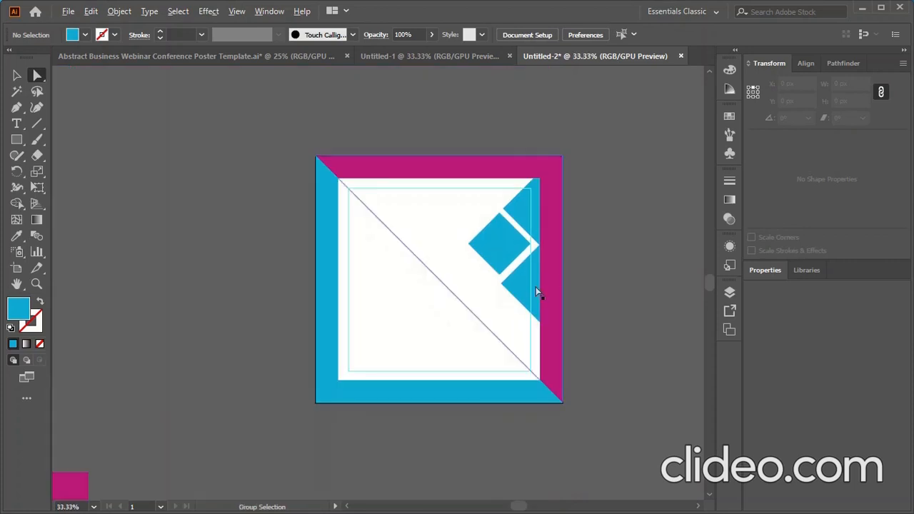
pyautogui.click(521, 286)
pyautogui.click(17, 76)
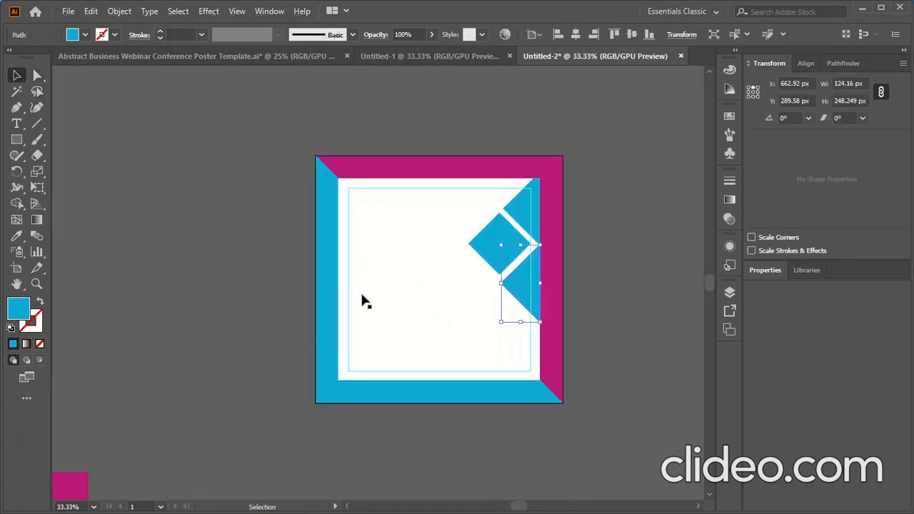
pyautogui.click(17, 236)
pyautogui.click(554, 231)
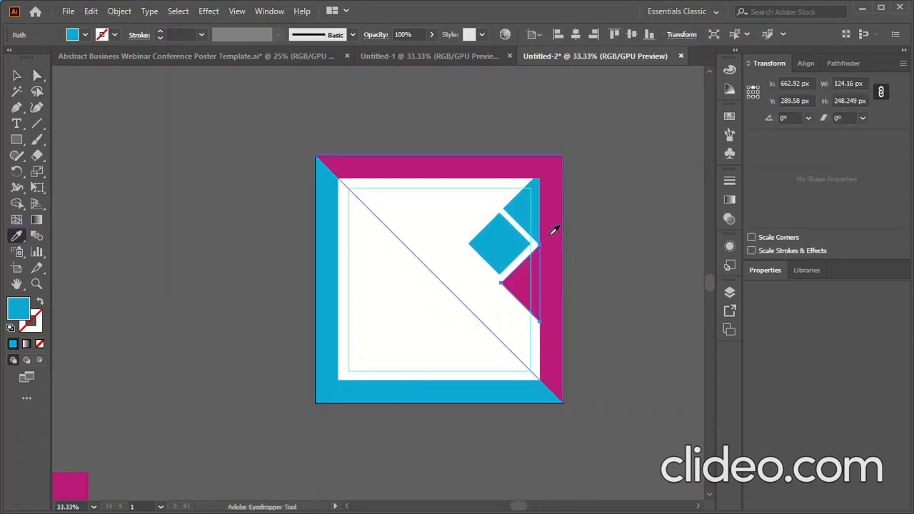
pyautogui.click(17, 76)
pyautogui.click(224, 212)
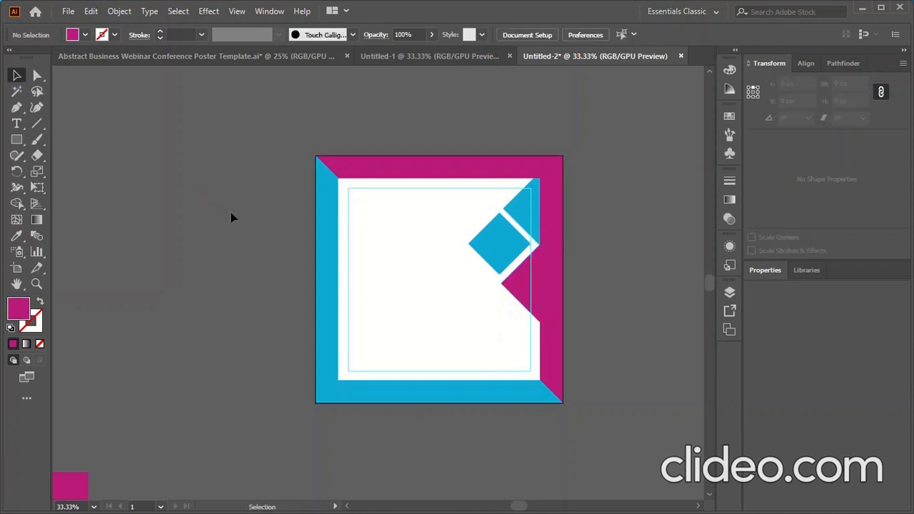
# Select all the text elements and colour squares outside the artboard, move them up beside its left edge, and deselect them
pyautogui.scroll(-2, 612, 247)
pyautogui.scroll(1, 612, 326)
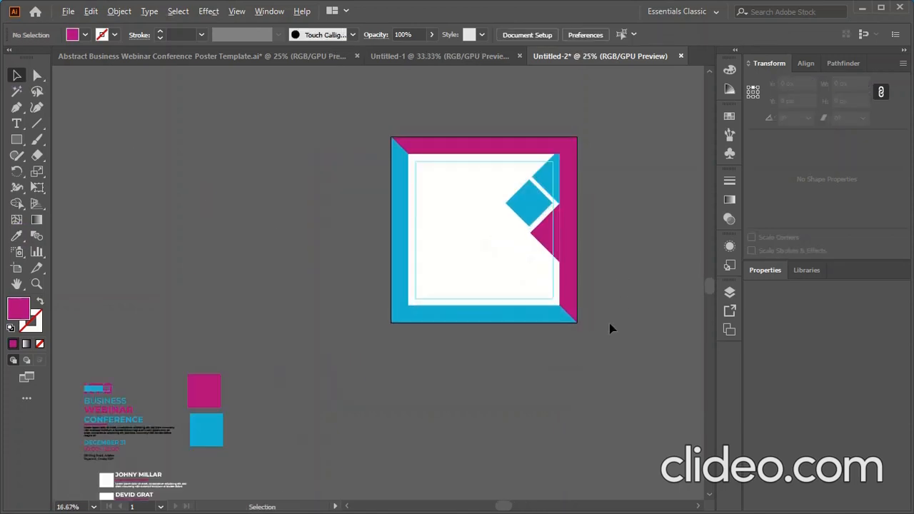
pyautogui.scroll(1, 632, 178)
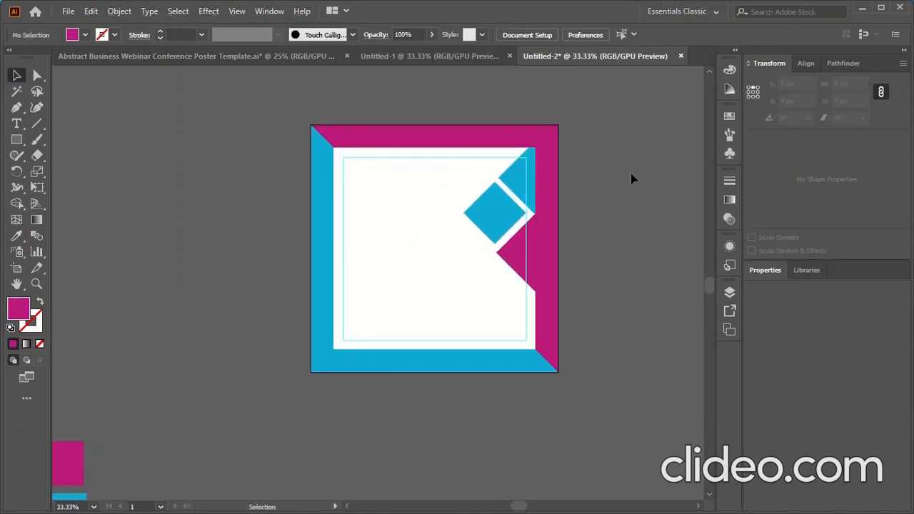
pyautogui.scroll(-2, 631, 179)
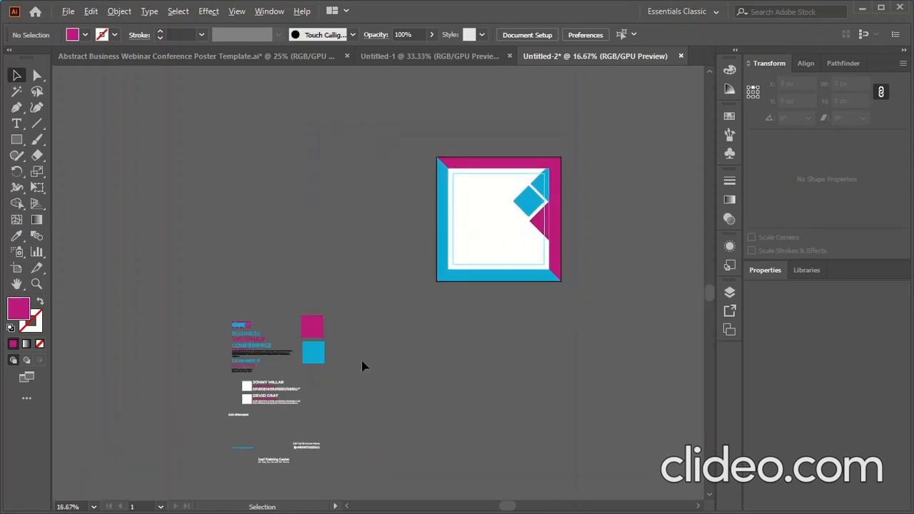
pyautogui.scroll(1, 362, 366)
pyautogui.scroll(-2, 350, 344)
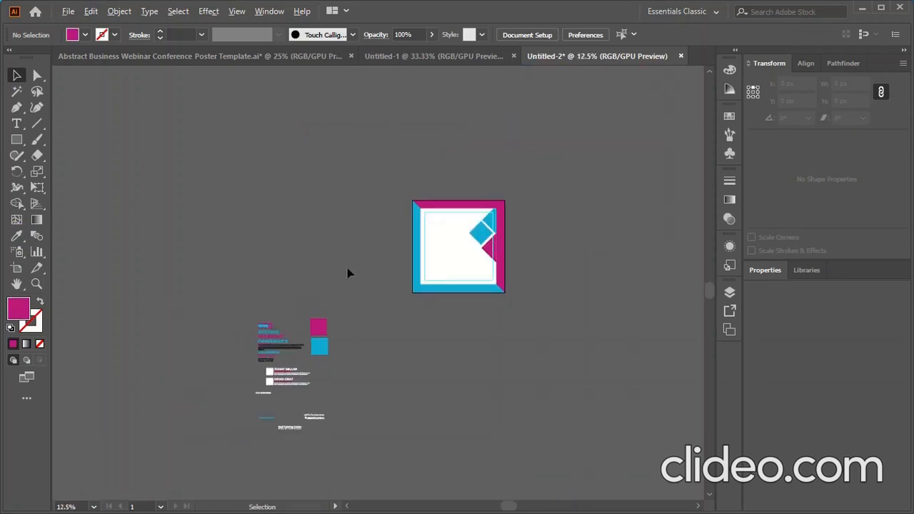
pyautogui.moveTo(232, 457); pyautogui.dragTo(389, 181)
pyautogui.scroll(2, 542, 206)
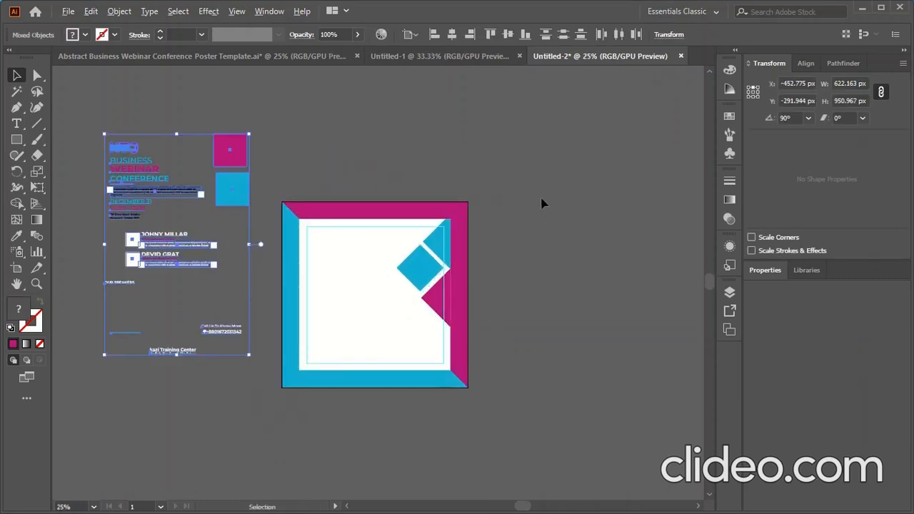
pyautogui.click(319, 148)
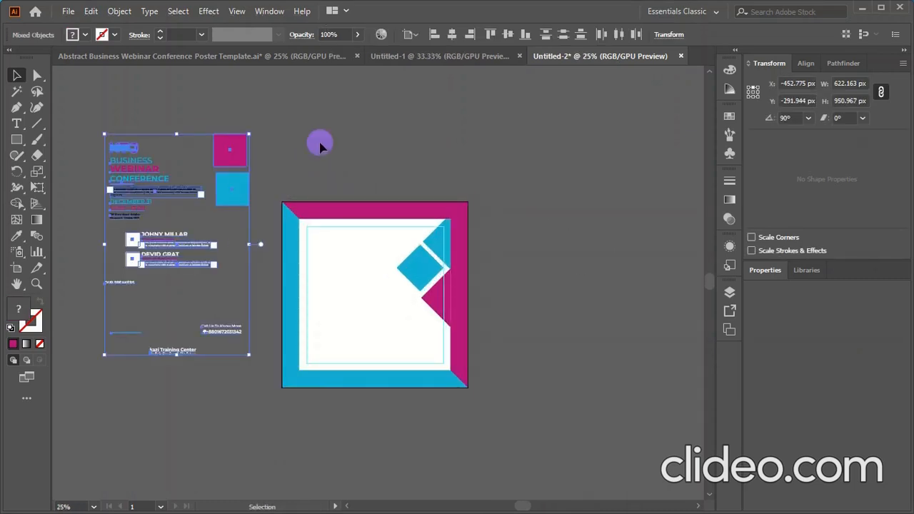
# Place a copy of the logo and event text group inside the artboard's margin at about Y 128 px, bring it to front and deselect it
pyautogui.click(122, 151)
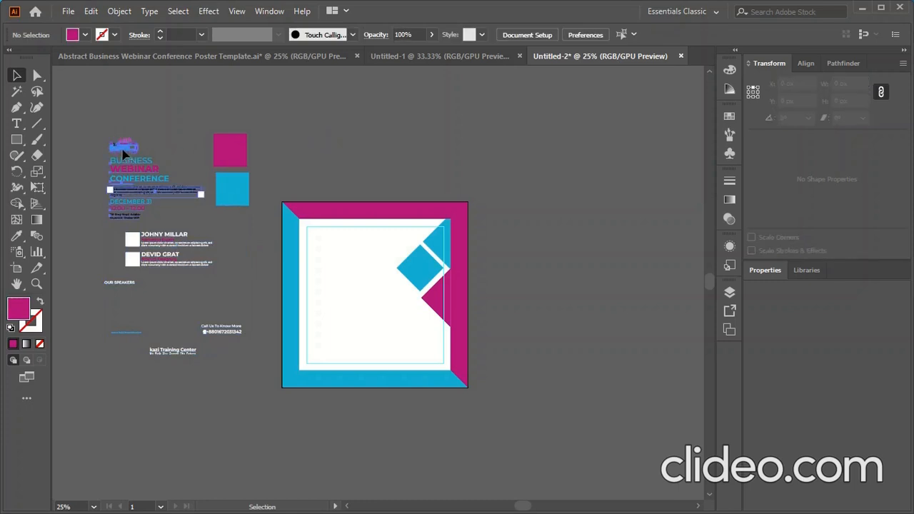
pyautogui.click(126, 153)
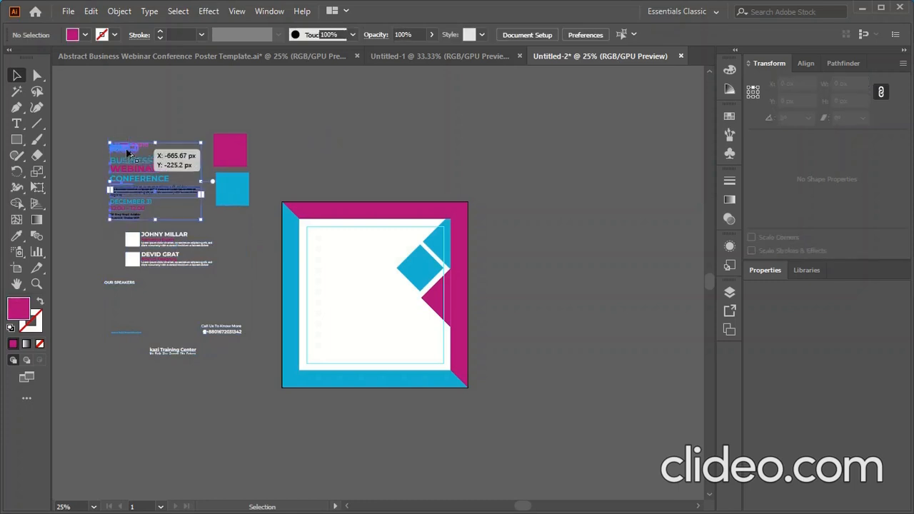
pyautogui.moveTo(127, 150); pyautogui.dragTo(333, 240)
pyautogui.rightClick(327, 238)
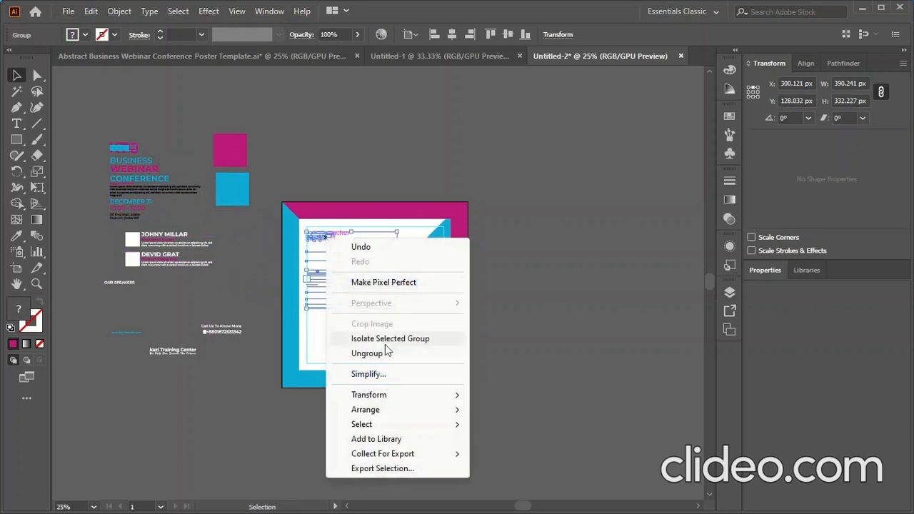
pyautogui.moveTo(374, 412)
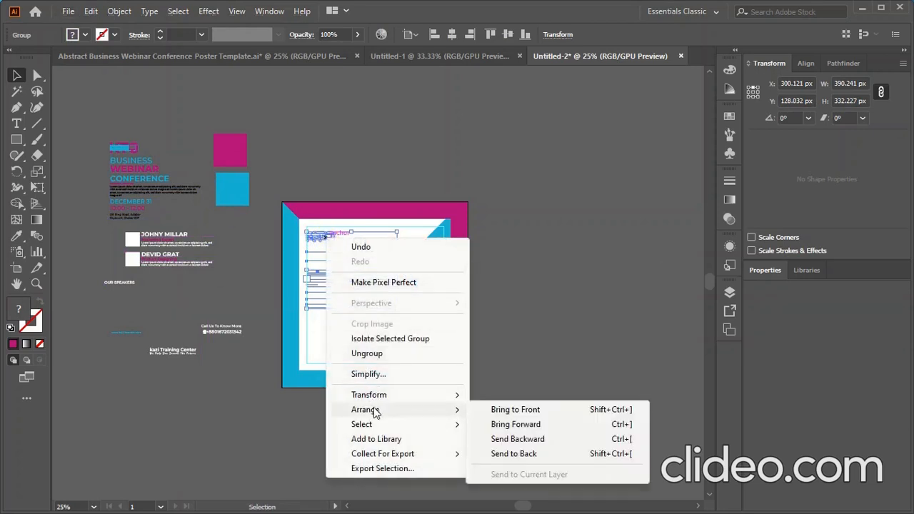
pyautogui.click(504, 412)
pyautogui.click(512, 333)
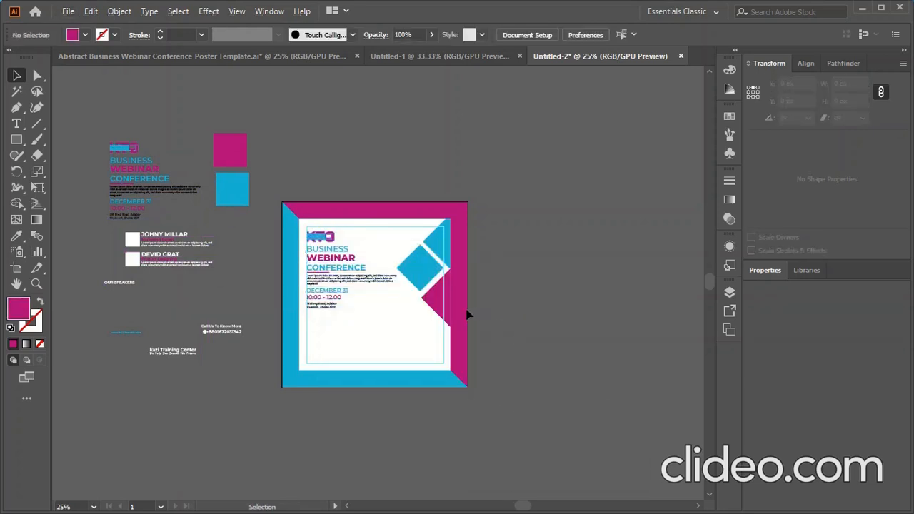
# Move the logo and event text group up to the upper margin guide at Y 105 px, and deselect it
pyautogui.scroll(3, 334, 256)
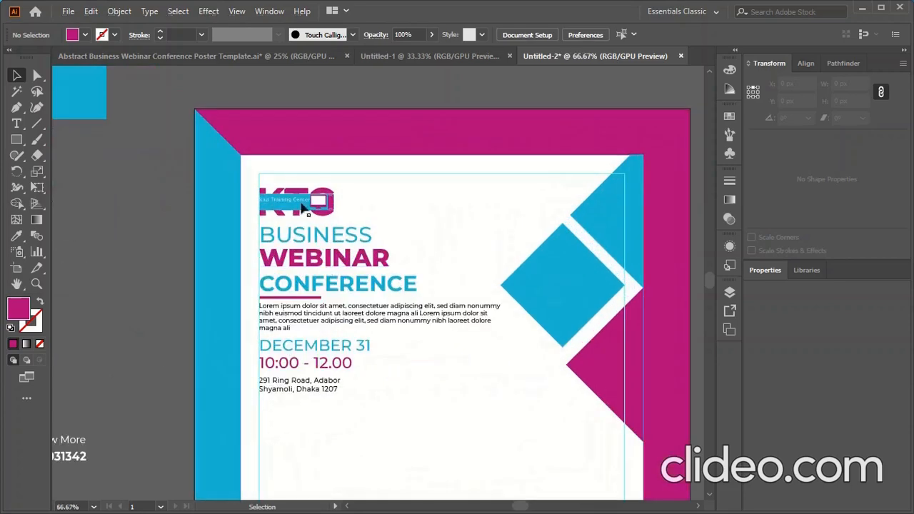
pyautogui.click(301, 207)
pyautogui.moveTo(301, 206); pyautogui.dragTo(296, 179)
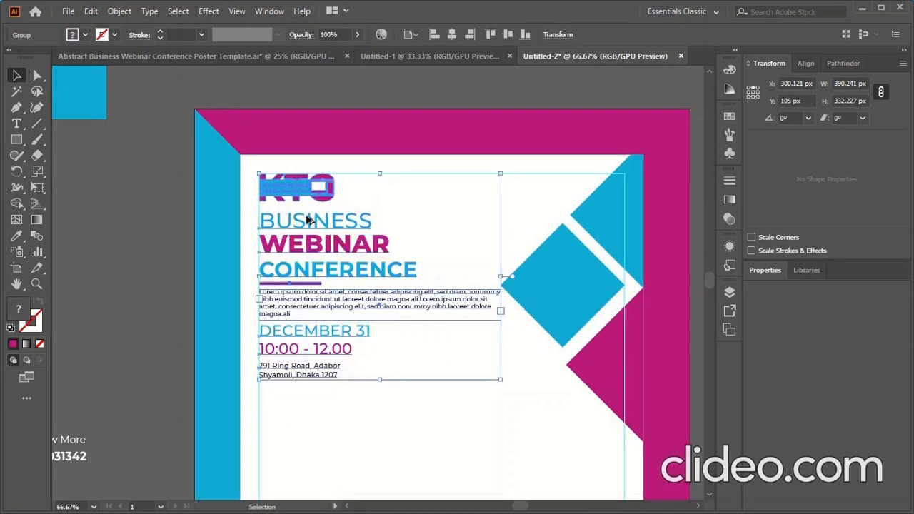
pyautogui.scroll(-3, 309, 220)
pyautogui.click(345, 143)
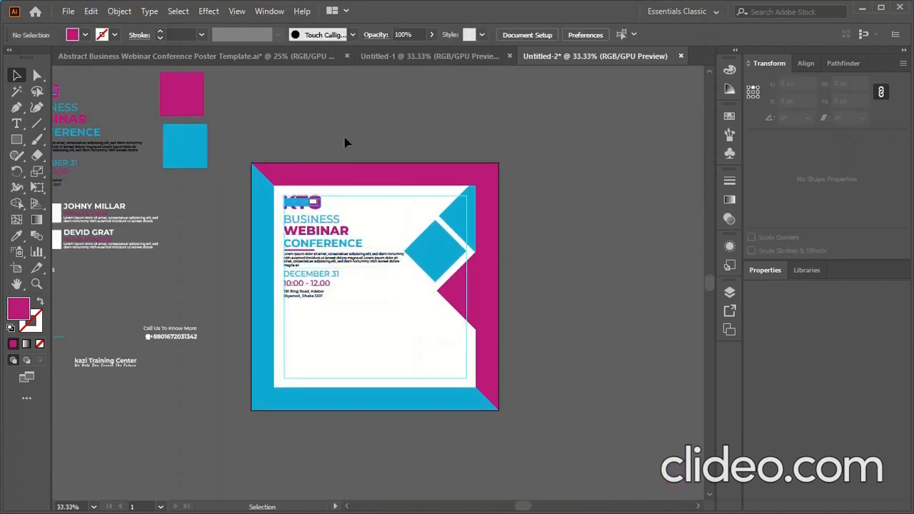
# Move the two-speaker group into the lower margin corner beneath the event text, at about Y 534 px, and bring it to front
pyautogui.scroll(-1, 360, 307)
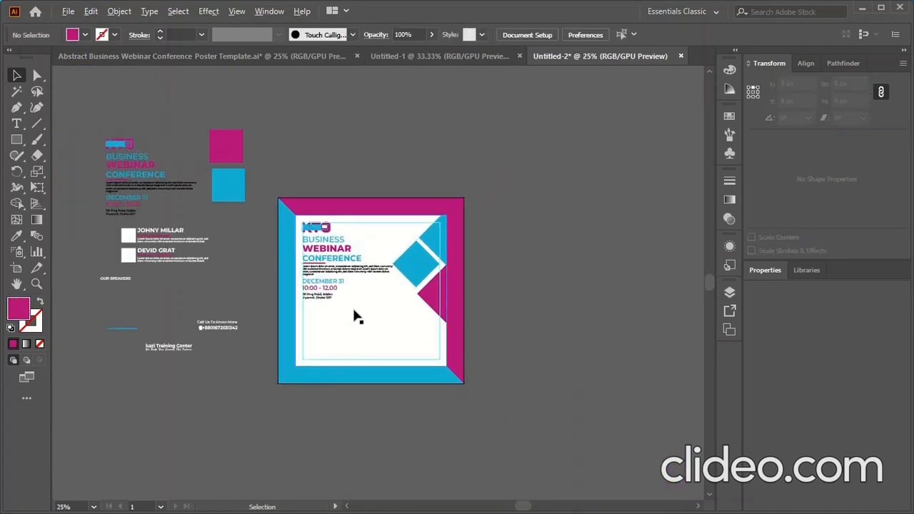
pyautogui.scroll(1, 314, 424)
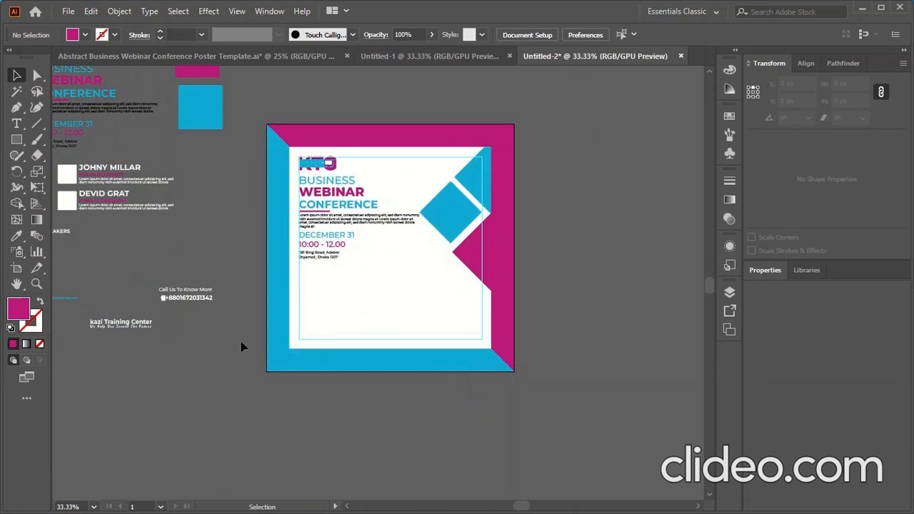
pyautogui.click(71, 180)
pyautogui.moveTo(71, 181); pyautogui.dragTo(314, 303)
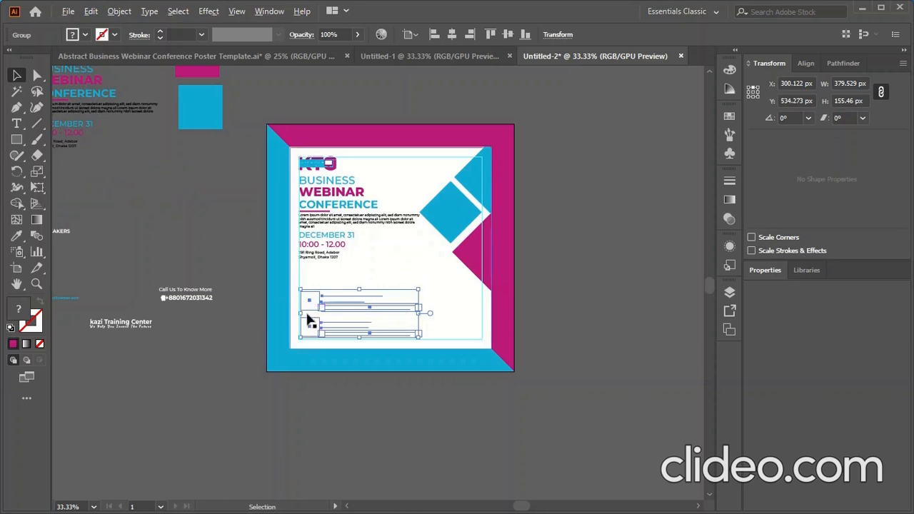
pyautogui.scroll(2, 310, 321)
pyautogui.rightClick(319, 297)
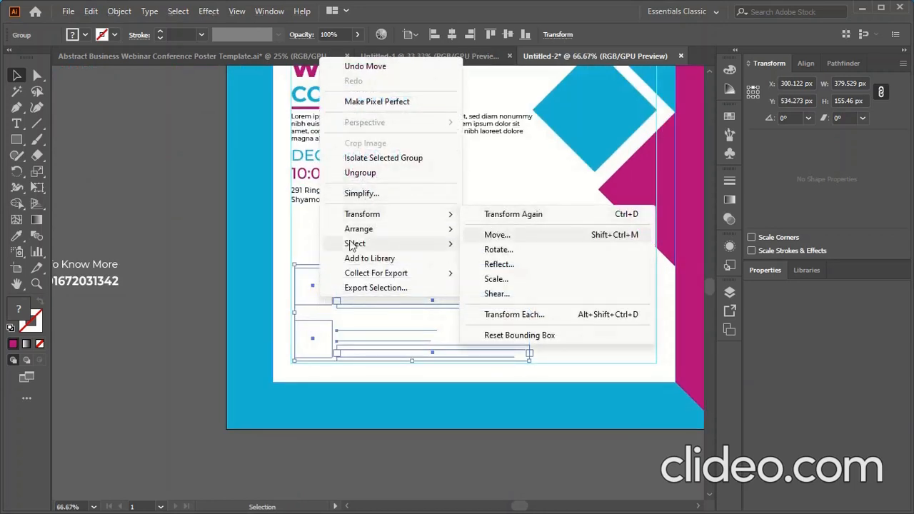
pyautogui.moveTo(361, 229)
pyautogui.click(520, 230)
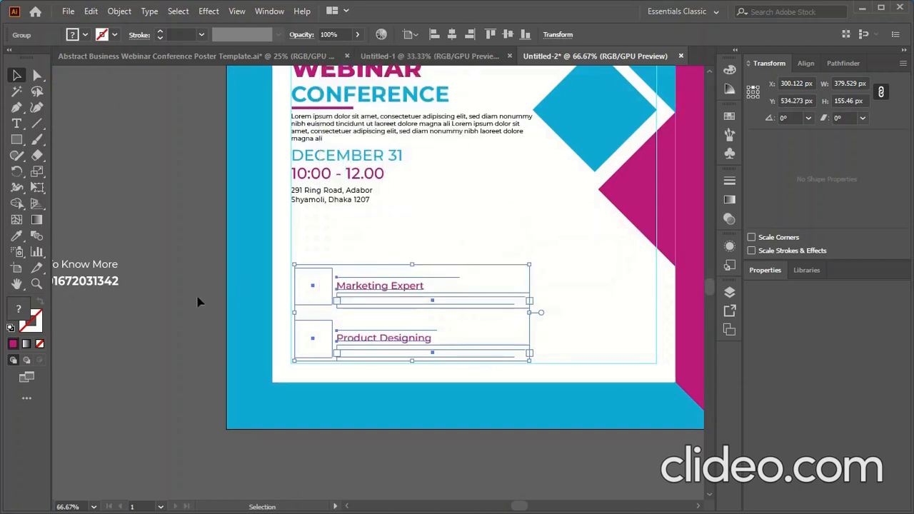
# Move the two-speaker group out of the artboard to just below its lower edge, and deselect it
pyautogui.scroll(-2, 192, 306)
pyautogui.scroll(-1, 518, 325)
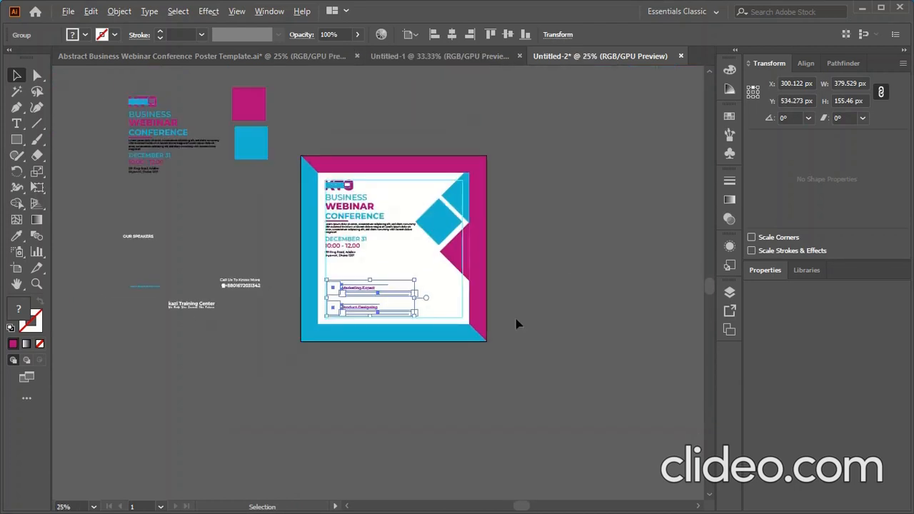
pyautogui.moveTo(343, 293); pyautogui.dragTo(316, 380)
pyautogui.click(242, 354)
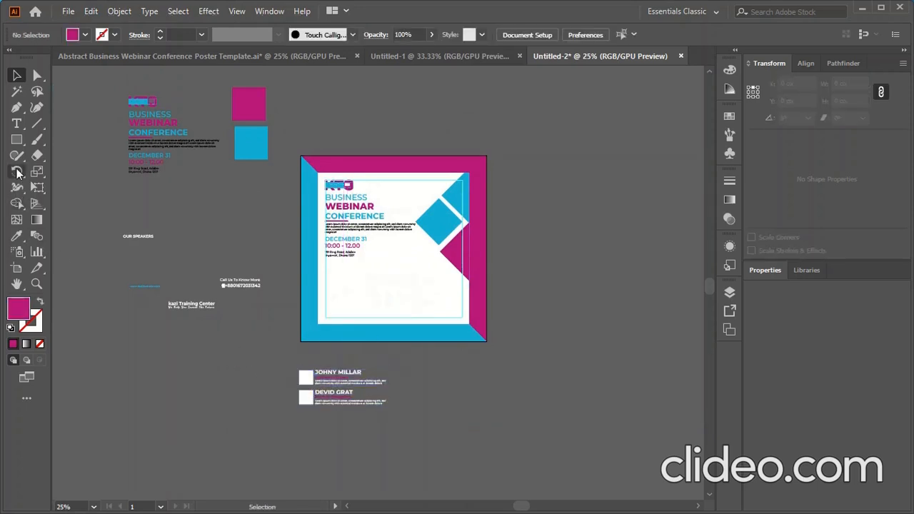
# Start a Pen path on the left margin guide below the event text, with its first anchor at about X 108, Y 552 px
pyautogui.click(16, 109)
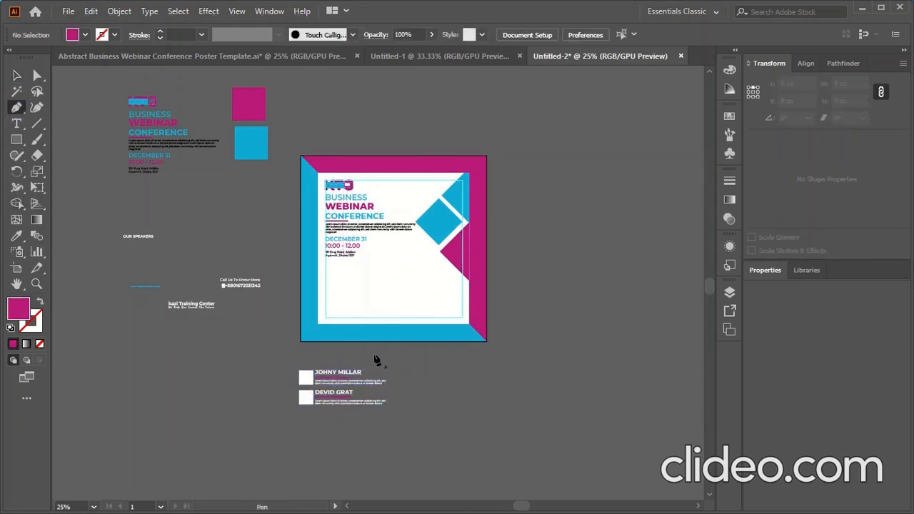
pyautogui.click(326, 285)
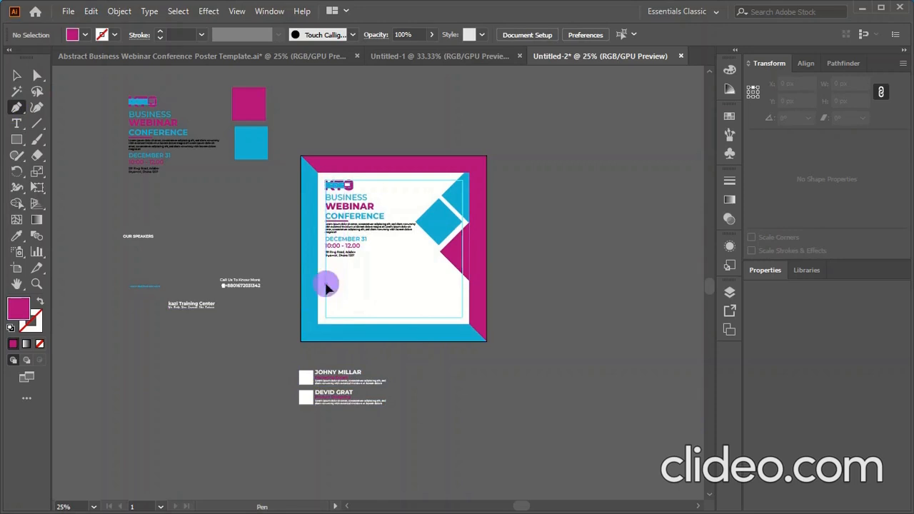
pyautogui.click(424, 285)
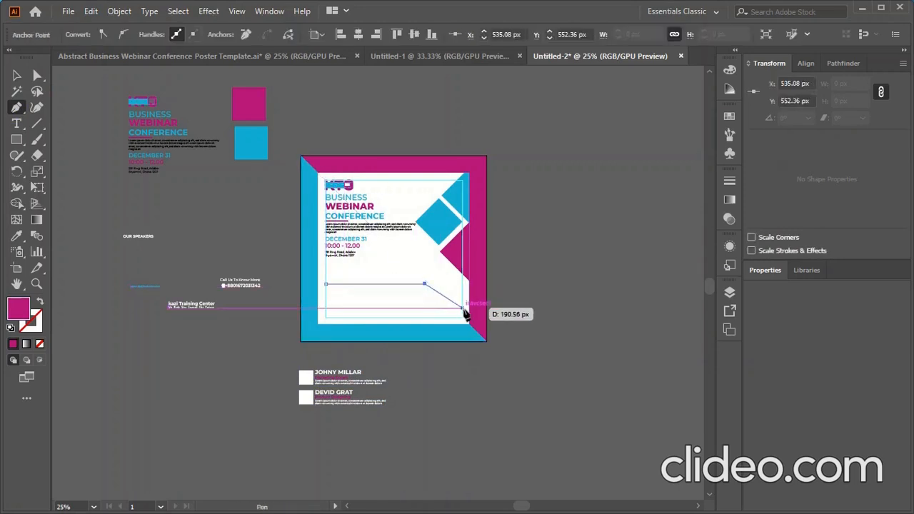
pyautogui.click(462, 308)
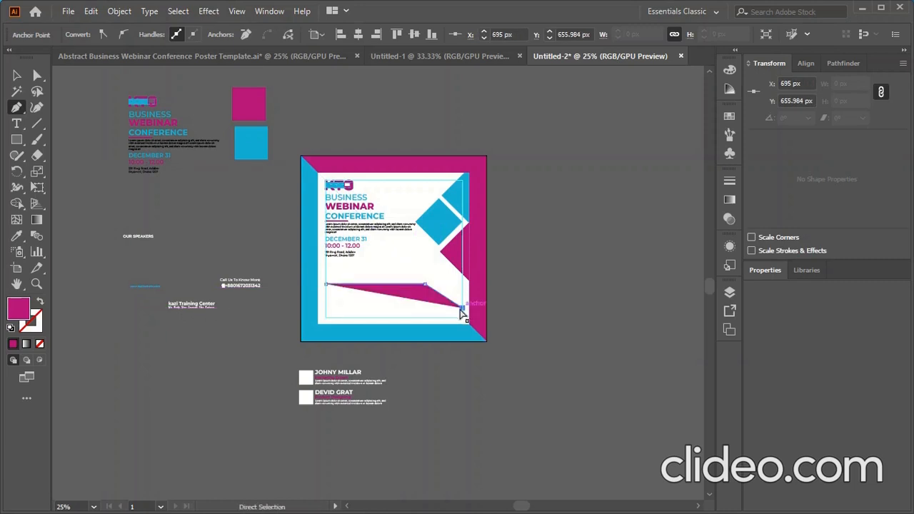
pyautogui.hotkey('ctrl', 'z')
pyautogui.hotkey('ctrl', 'z')
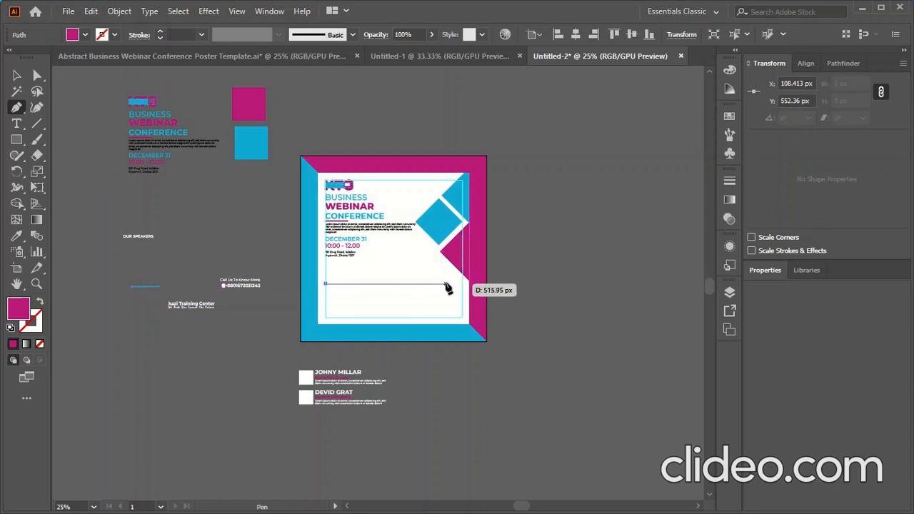
# Complete the magenta banner with anchors at about (624, 552), (725, 656), (725, 725), (75, 725) and (75, 552) px, close it and deselect it
pyautogui.click(444, 284)
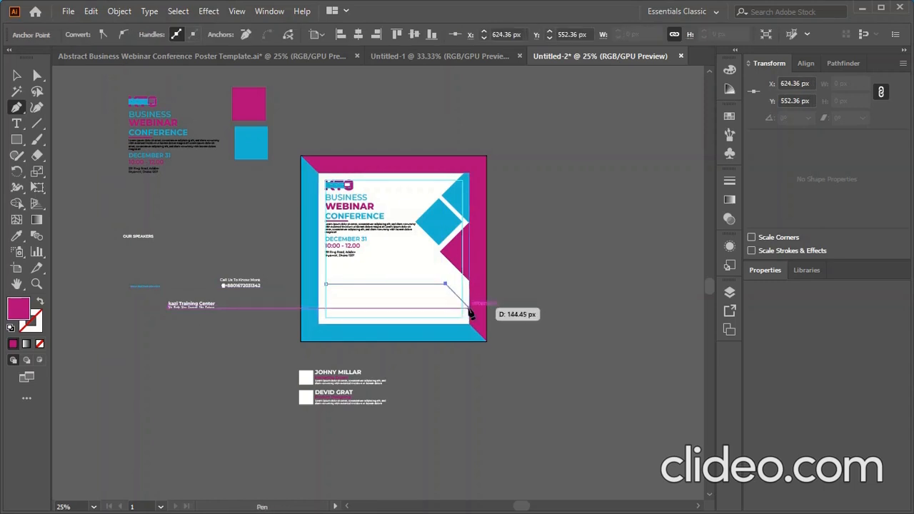
pyautogui.click(465, 308)
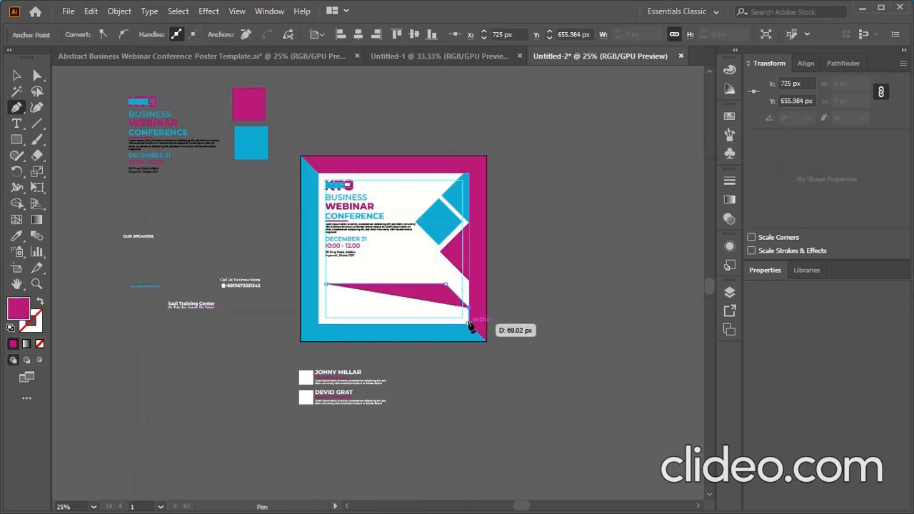
pyautogui.click(469, 322)
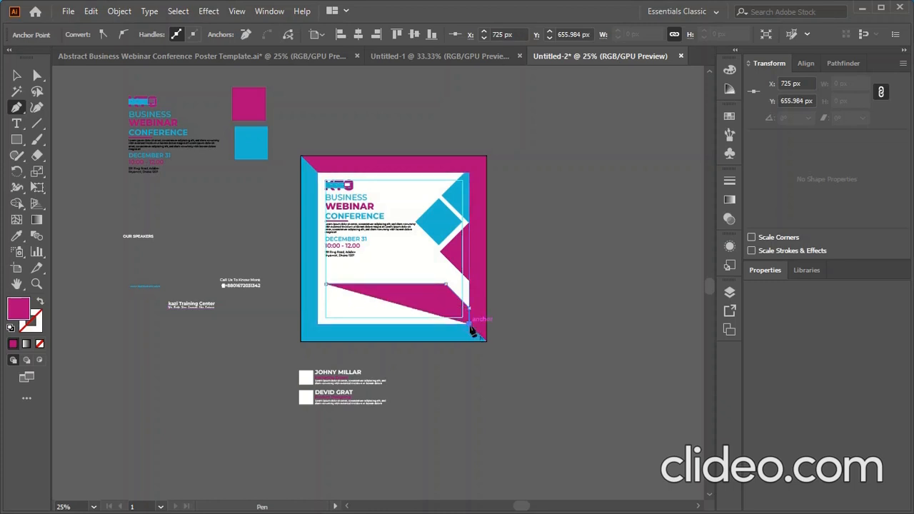
pyautogui.click(319, 325)
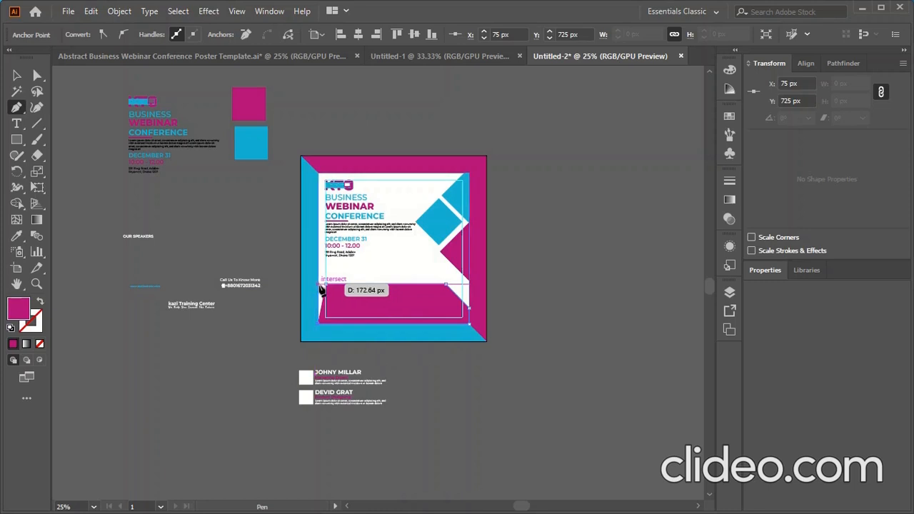
pyautogui.click(319, 287)
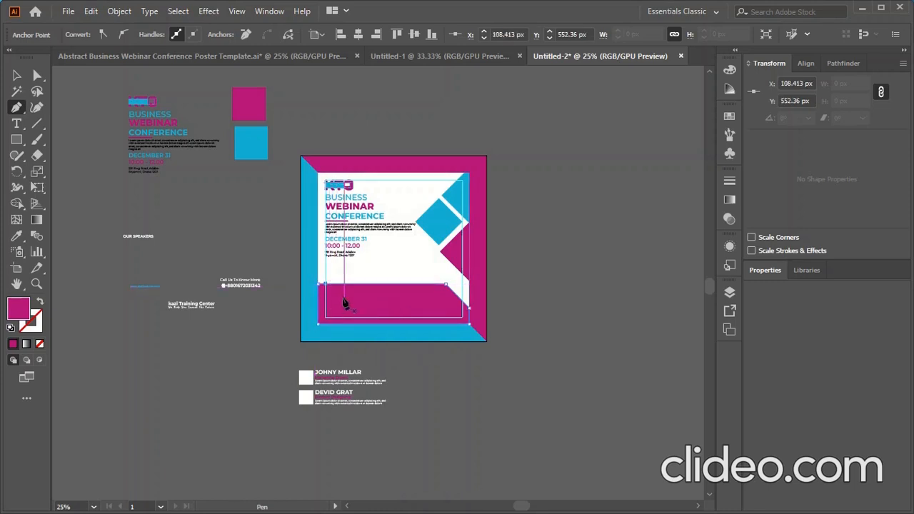
pyautogui.click(16, 75)
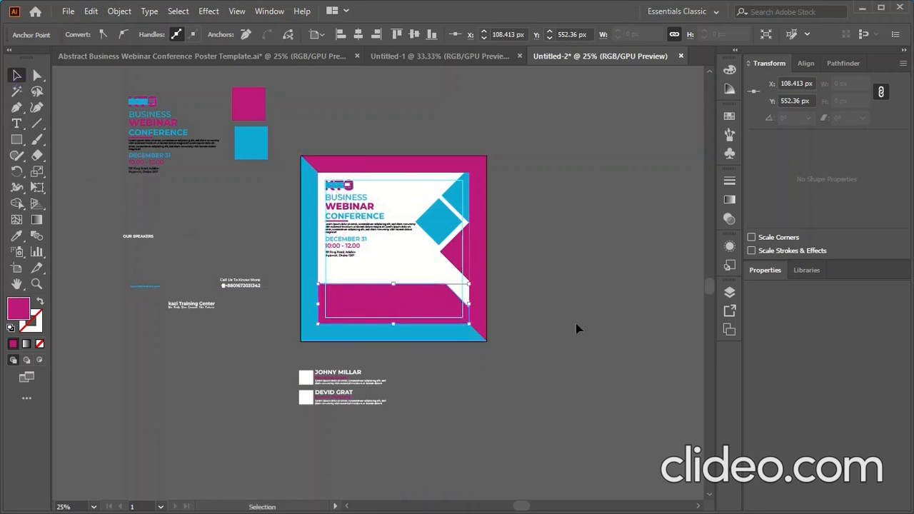
pyautogui.scroll(4, 457, 308)
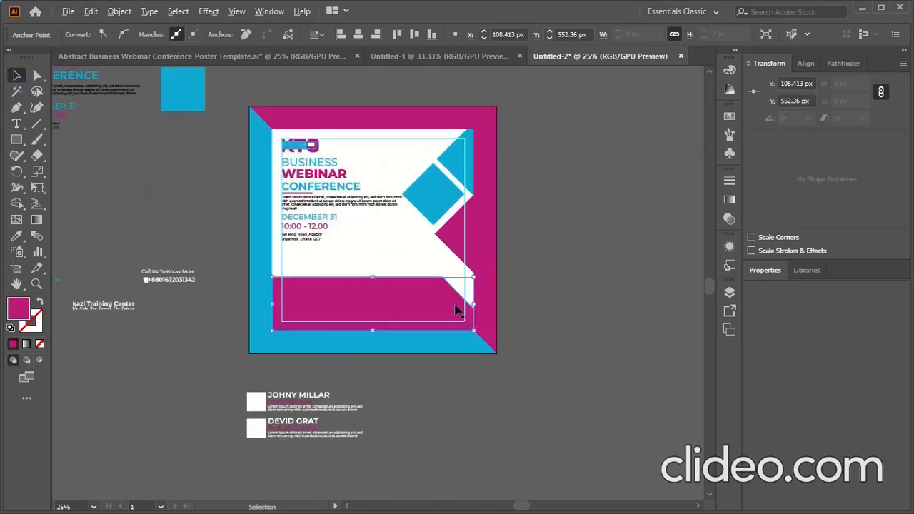
pyautogui.scroll(-1, 461, 307)
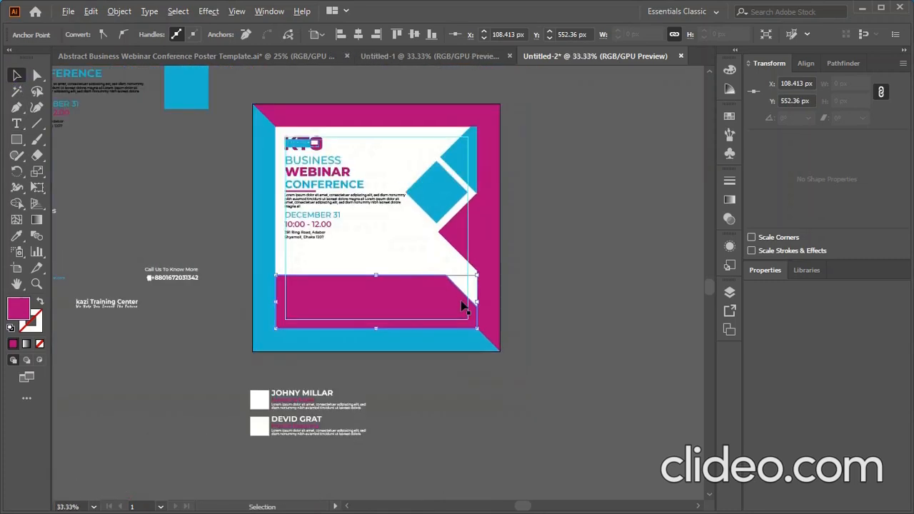
pyautogui.click(572, 320)
# Move the two-speaker group onto the magenta banner at about Y 547 px, bring it to front and deselect it
pyautogui.moveTo(271, 380); pyautogui.dragTo(302, 292)
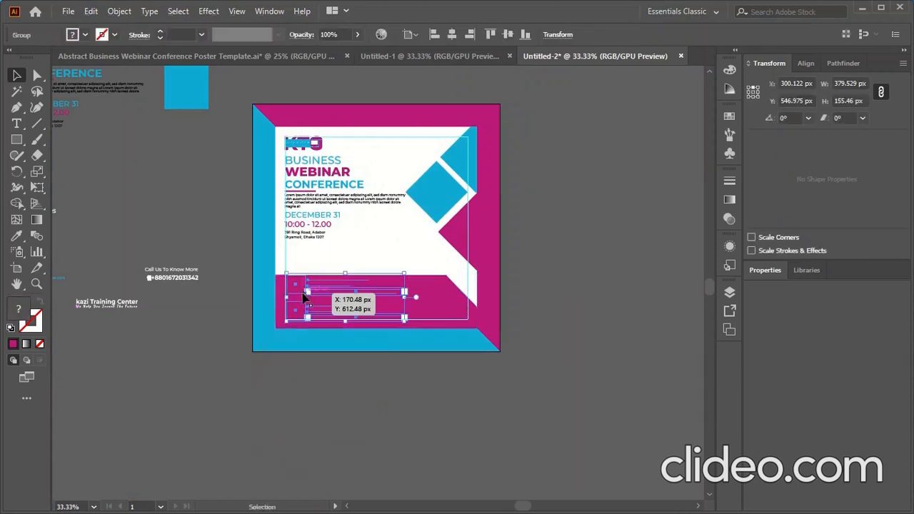
pyautogui.rightClick(303, 292)
pyautogui.moveTo(364, 228)
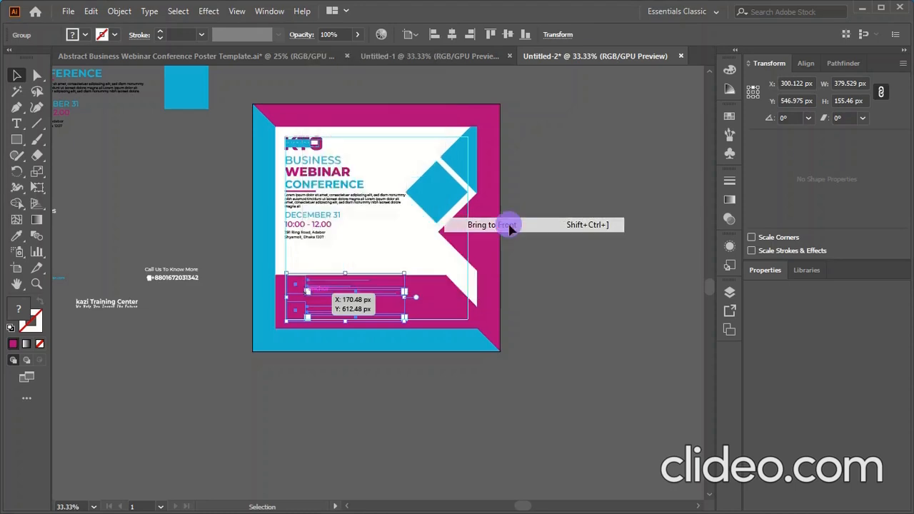
pyautogui.click(510, 228)
pyautogui.click(344, 429)
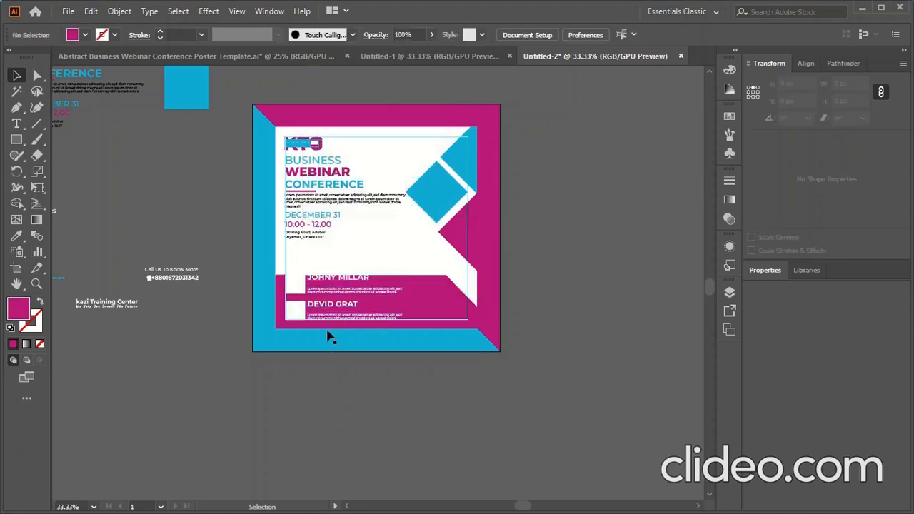
# Stretch the magenta banner upward to a height of about 206 px, and move the two-speaker group up to about Y 524 px
pyautogui.scroll(3, 310, 328)
pyautogui.scroll(-2, 310, 329)
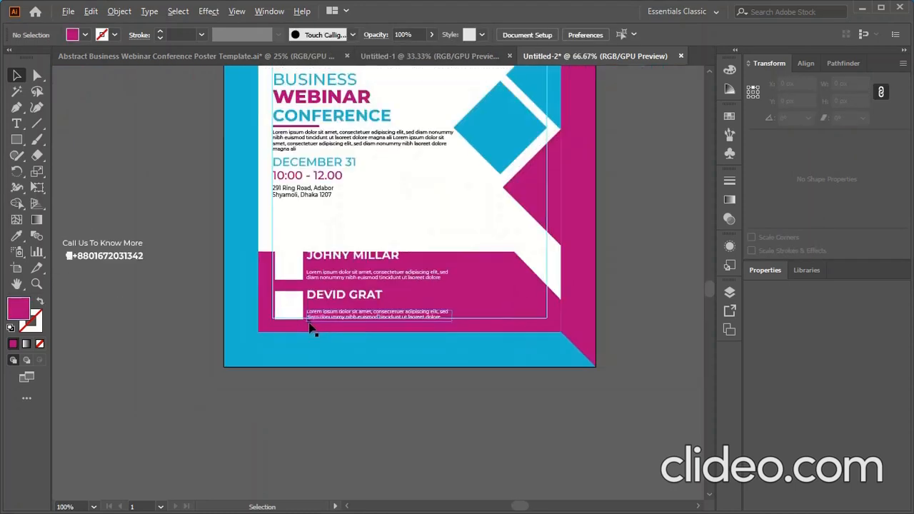
pyautogui.click(486, 290)
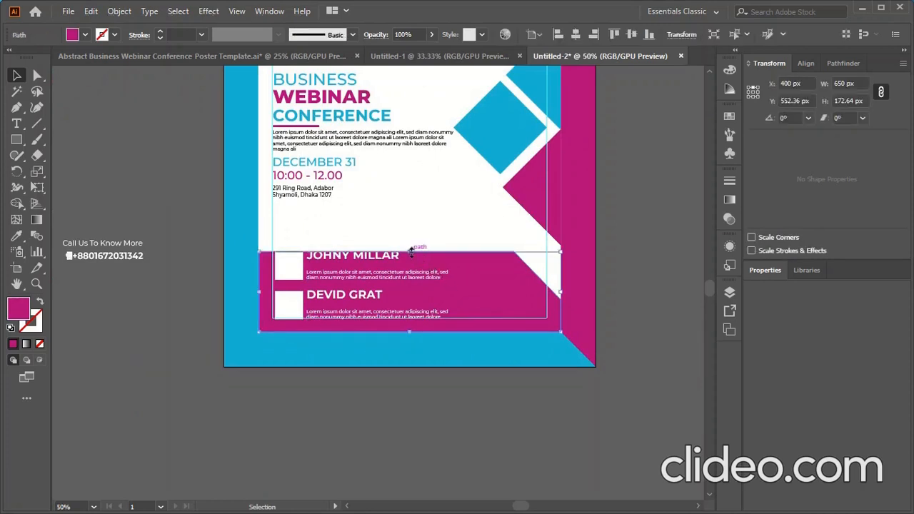
pyautogui.moveTo(410, 252); pyautogui.dragTo(409, 236)
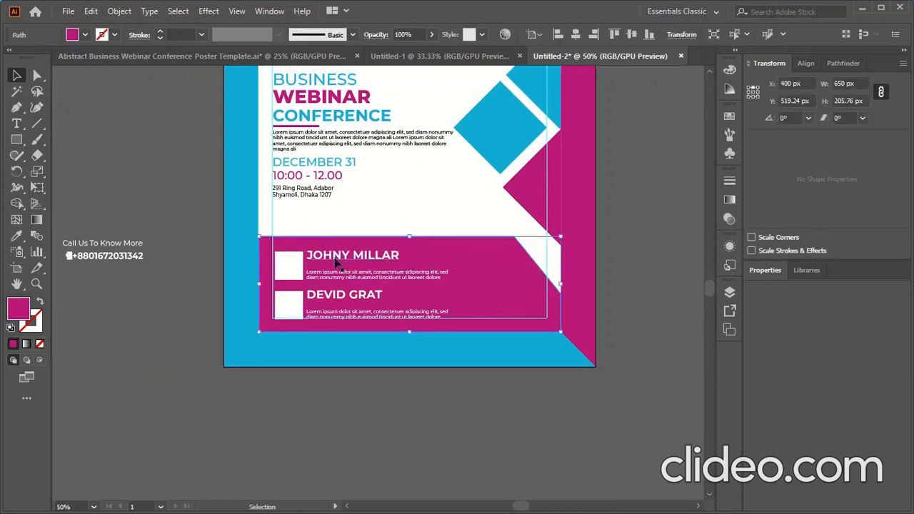
pyautogui.moveTo(335, 262)
pyautogui.mouseDown()
pyautogui.moveTo(323, 255)
pyautogui.moveTo(331, 249)
pyautogui.mouseUp()
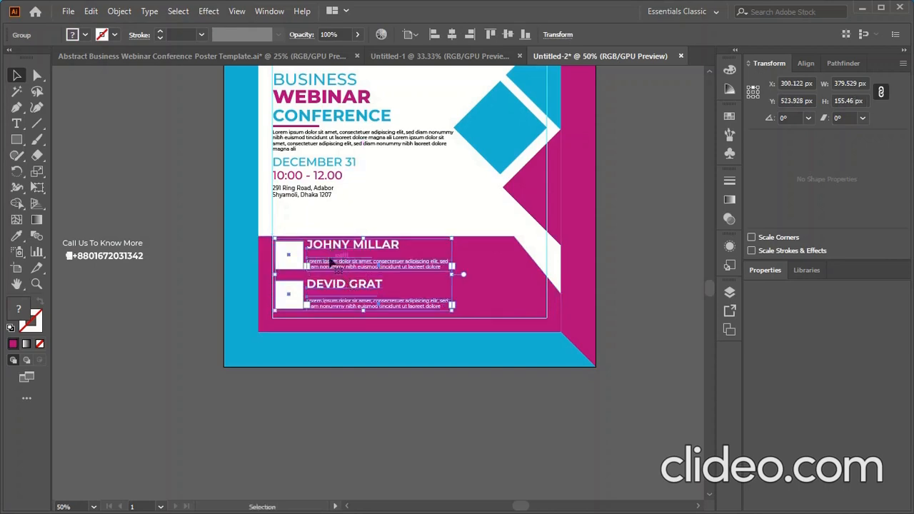
pyautogui.click(454, 243)
pyautogui.hotkey('ctrl', '1')
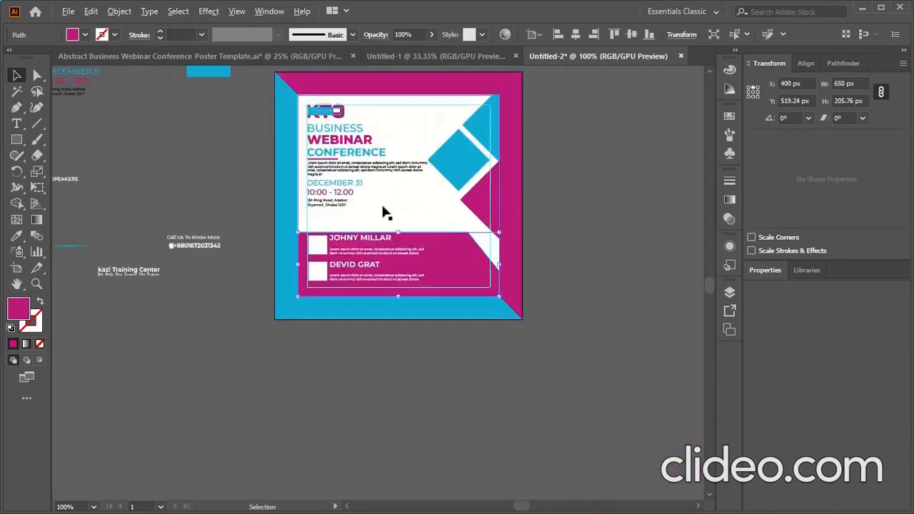
pyautogui.scroll(-1, 383, 207)
pyautogui.scroll(1, 367, 139)
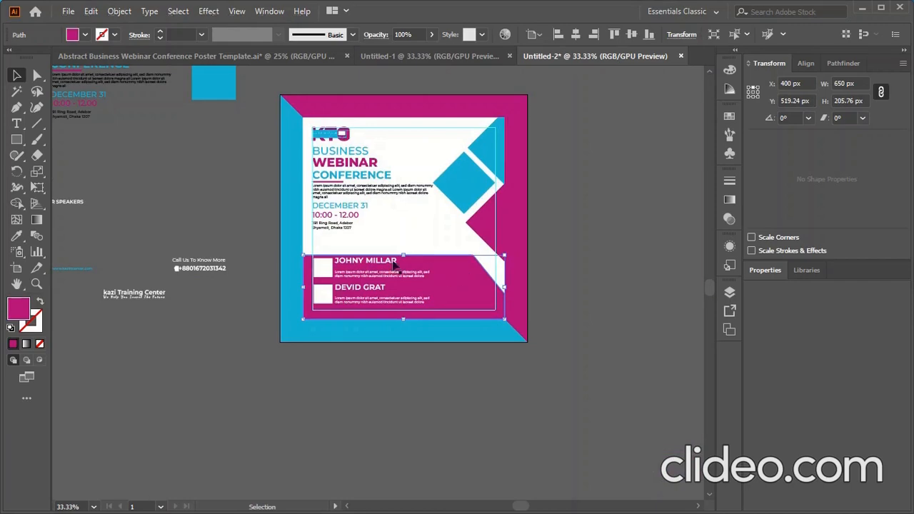
pyautogui.click(16, 140)
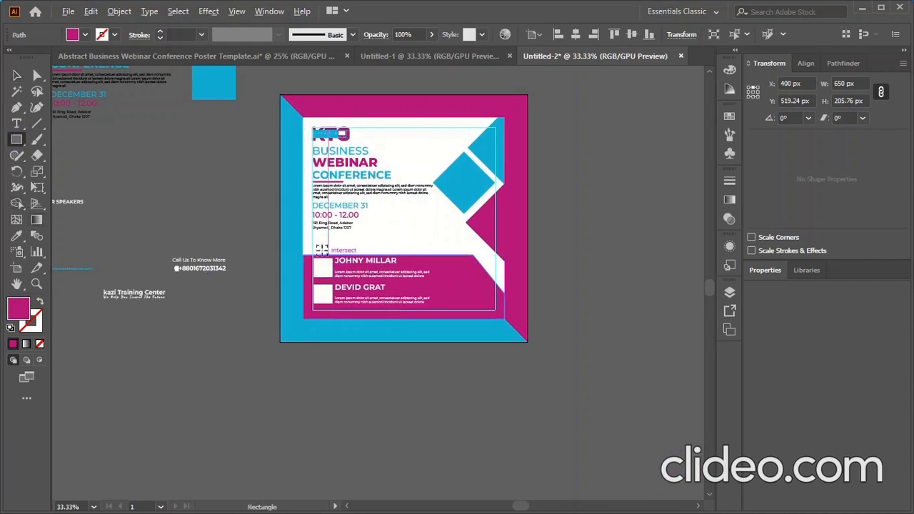
# Draw a closed magenta Pen shape above the speaker banner with anchors at about (75, 452), (237, 452), (300, 519) and (75, 519) px, and deselect it
pyautogui.scroll(3, 312, 243)
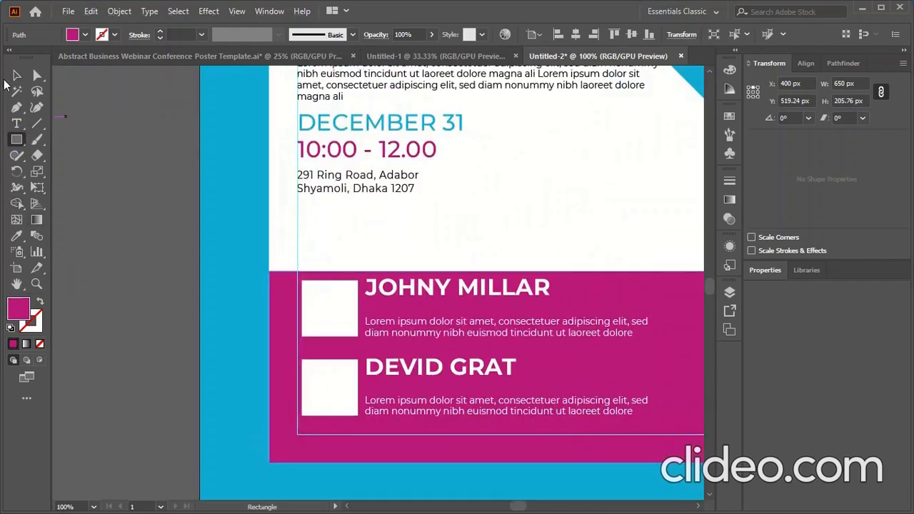
pyautogui.click(17, 107)
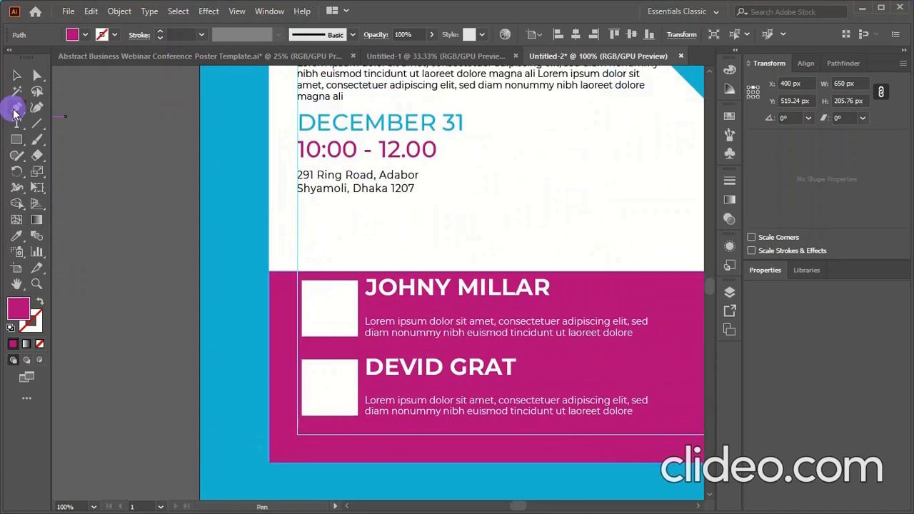
pyautogui.click(269, 209)
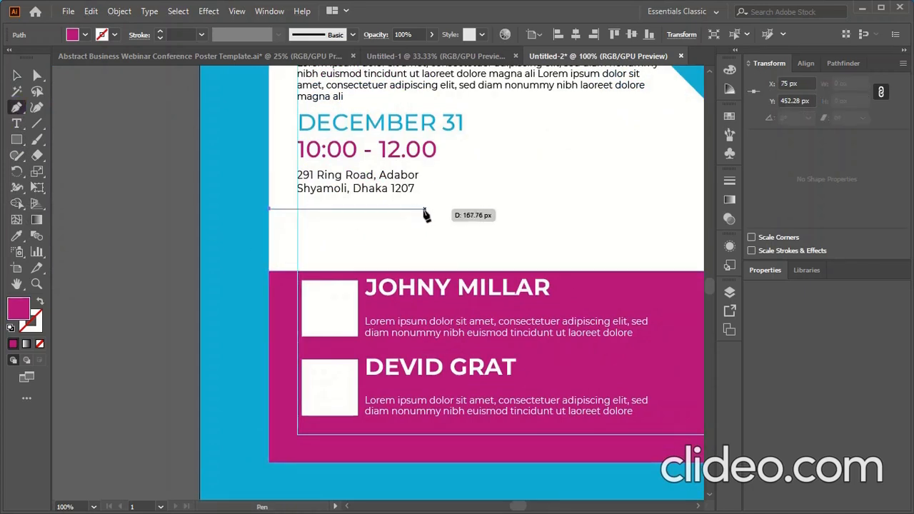
pyautogui.click(419, 209)
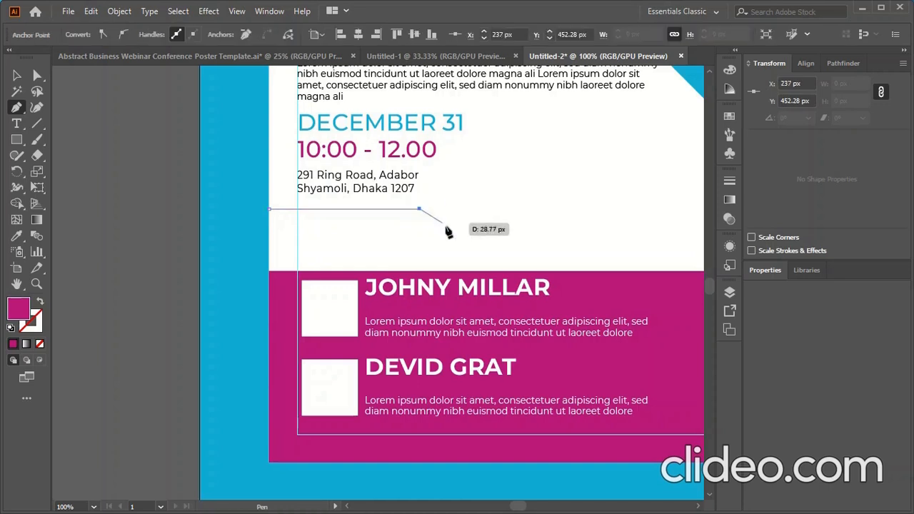
pyautogui.click(477, 270)
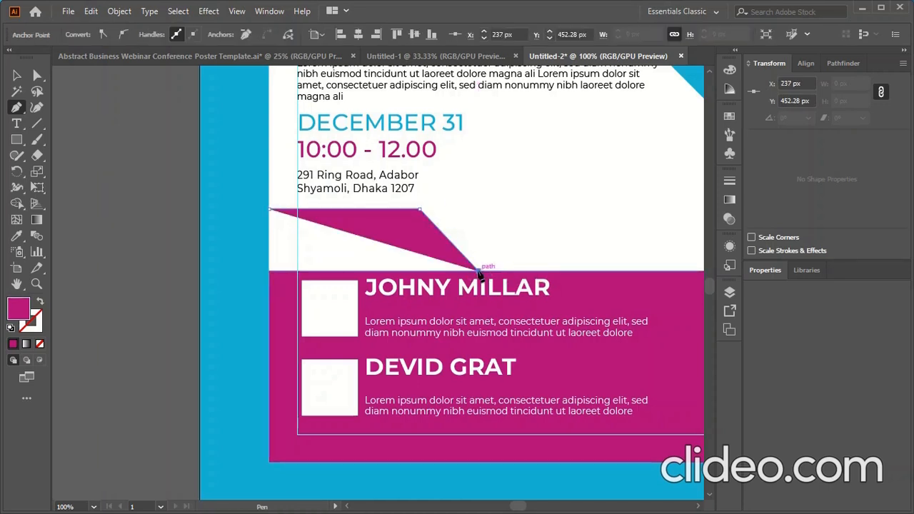
pyautogui.click(269, 272)
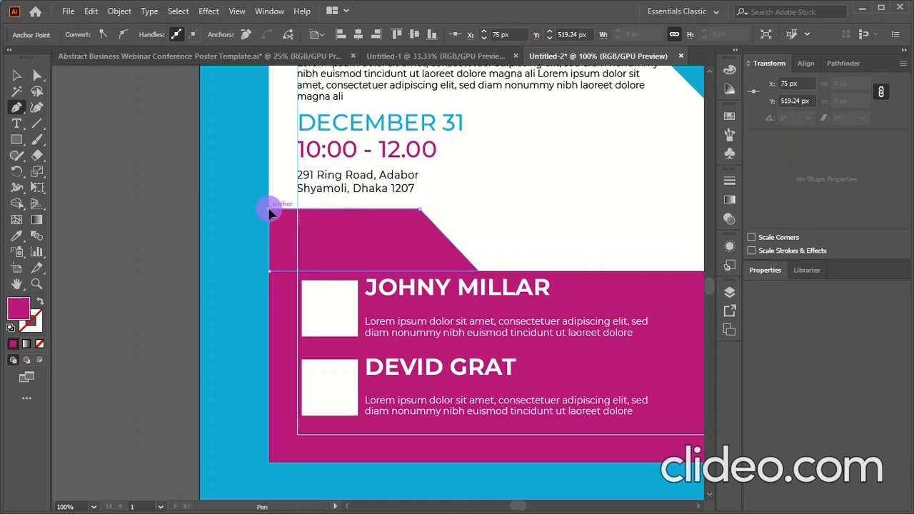
pyautogui.click(16, 75)
pyautogui.click(144, 176)
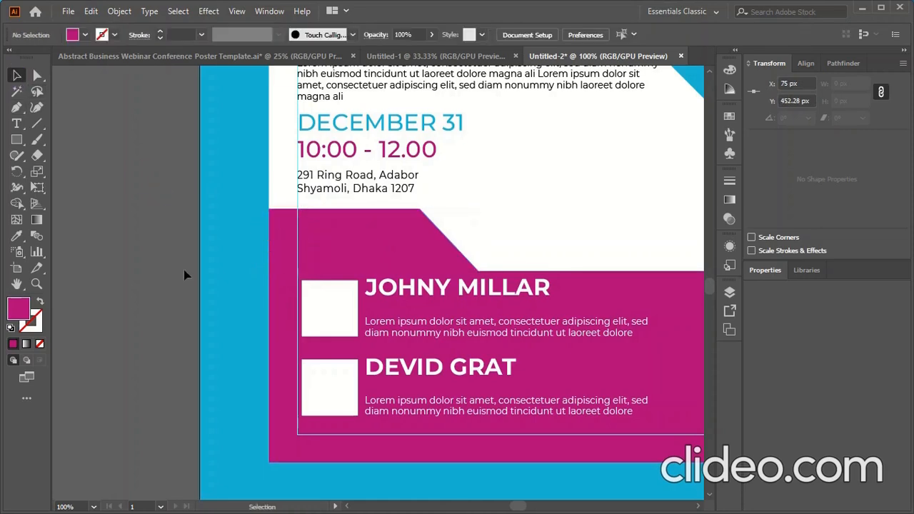
pyautogui.click(389, 232)
pyautogui.click(143, 261)
# Move the OUR SPEAKERS text onto the new magenta tab at about X 178, Y 472 px, bring it to front and deselect it
pyautogui.scroll(-3, 274, 287)
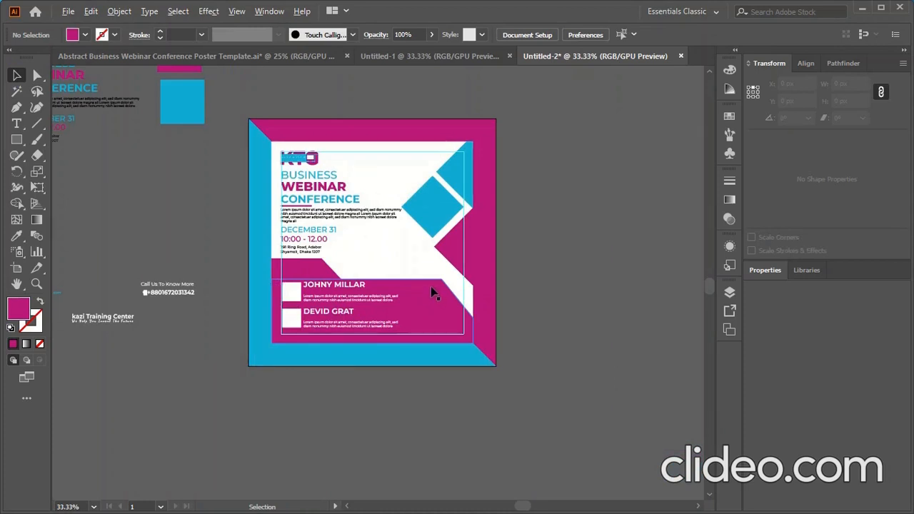
pyautogui.scroll(-1, 430, 293)
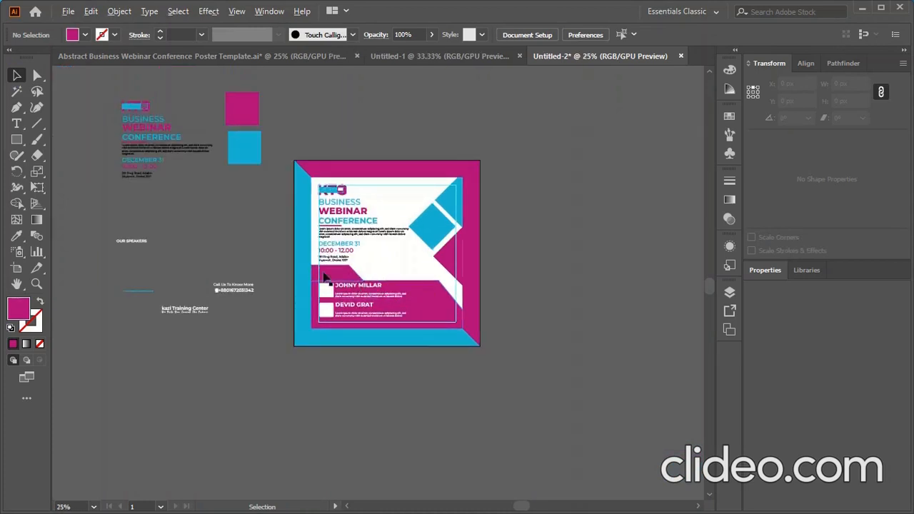
pyautogui.click(130, 242)
pyautogui.moveTo(152, 244); pyautogui.dragTo(340, 276)
pyautogui.rightClick(340, 276)
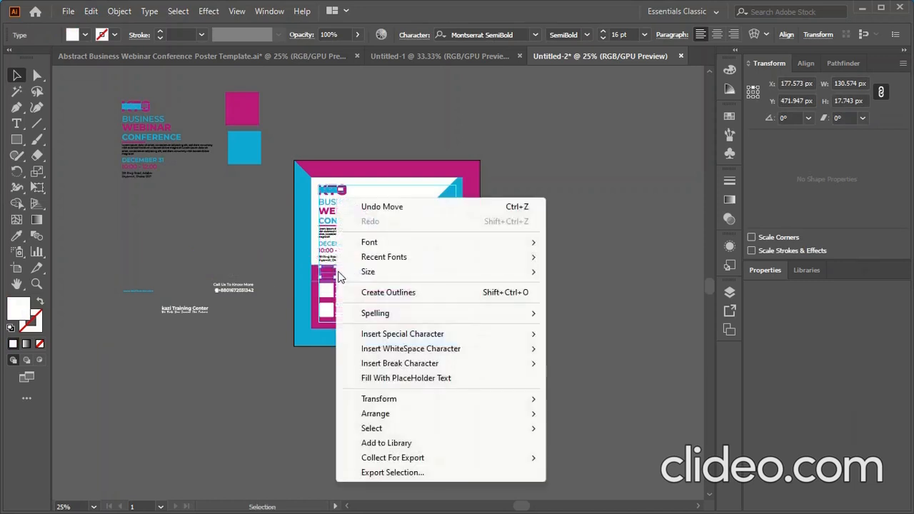
pyautogui.moveTo(400, 414)
pyautogui.click(608, 412)
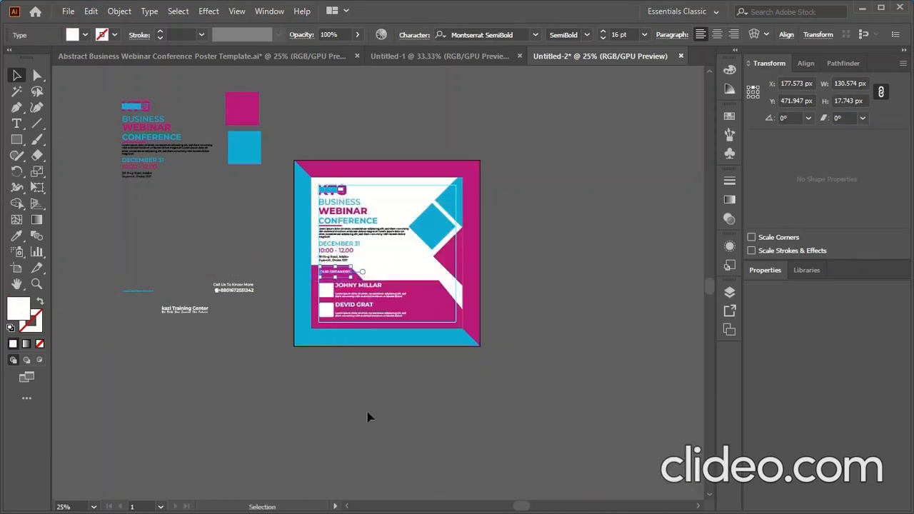
pyautogui.click(325, 377)
# Move the OUR SPEAKERS text to the left margin guide at about Y 457 px and shrink its magenta tab to about 206 by 29 px
pyautogui.scroll(6, 326, 281)
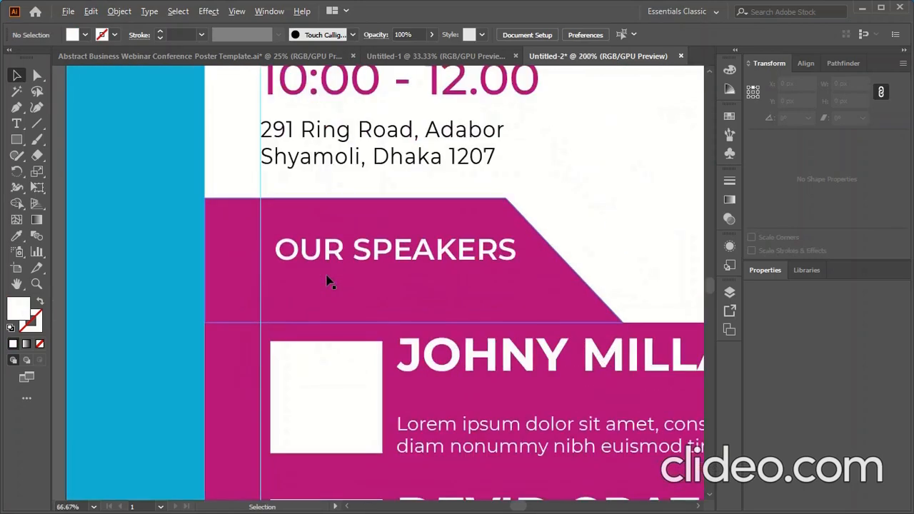
pyautogui.click(330, 298)
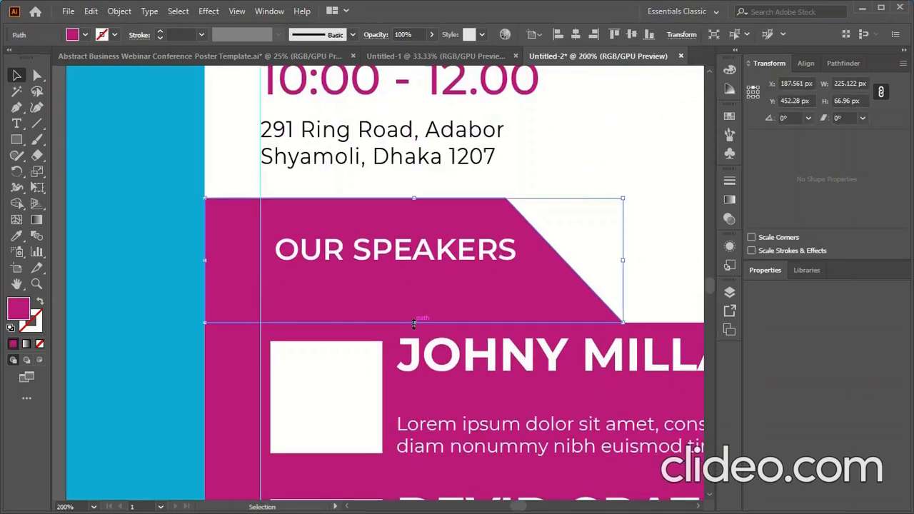
pyautogui.moveTo(413, 323); pyautogui.dragTo(370, 231)
pyautogui.click(383, 271)
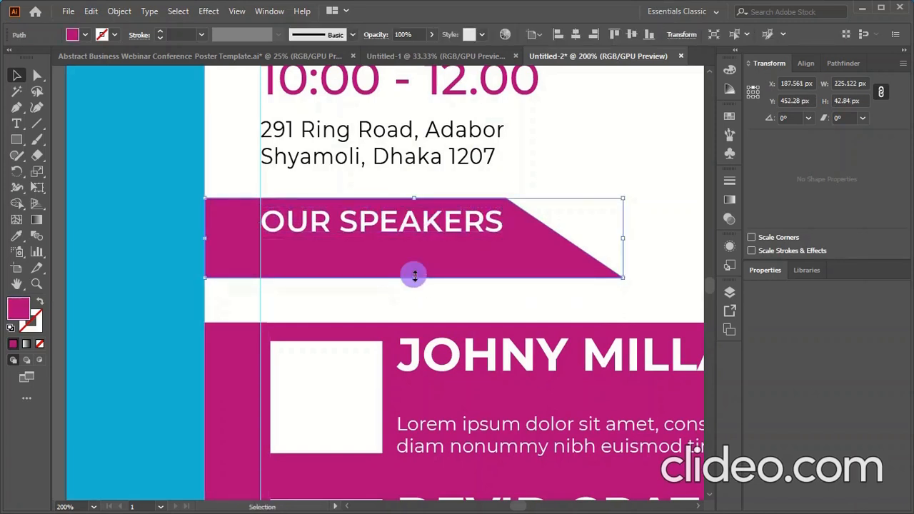
pyautogui.moveTo(414, 276); pyautogui.dragTo(414, 252)
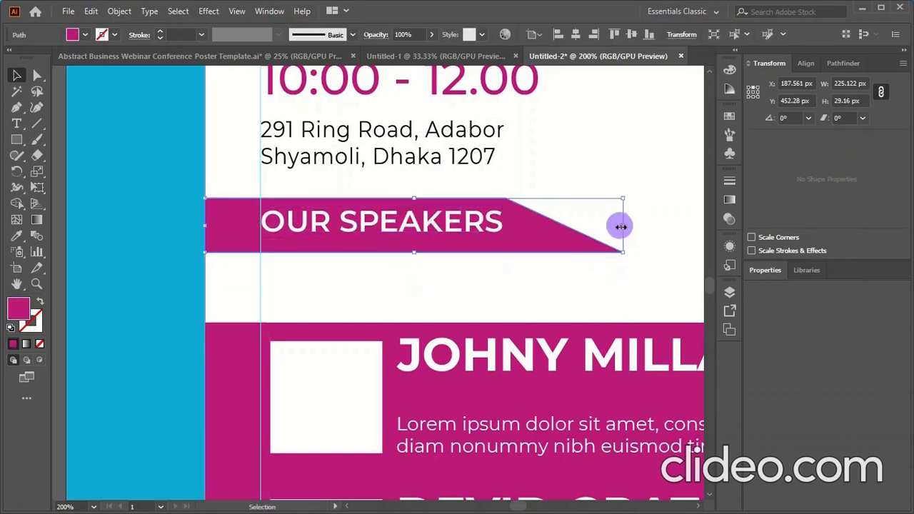
pyautogui.moveTo(621, 226); pyautogui.dragTo(587, 217)
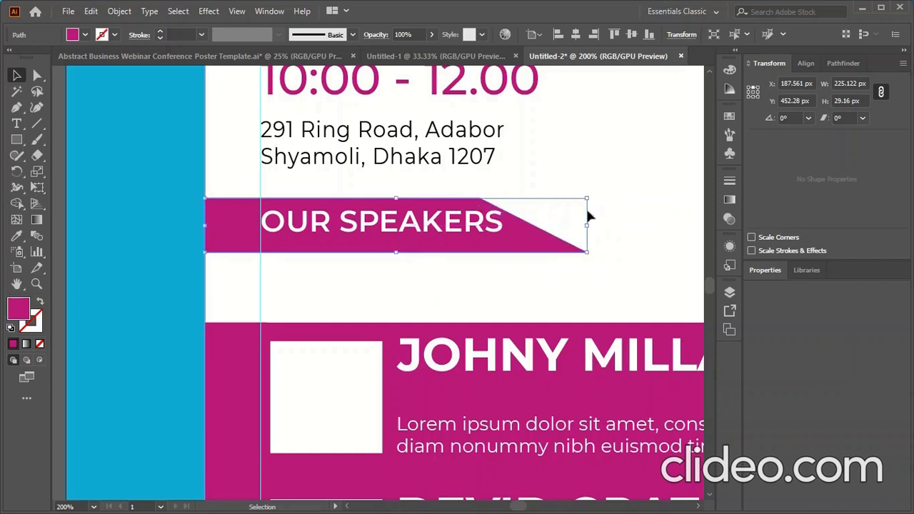
# Steepen the slanted end of the OUR SPEAKERS tab by moving its lower-right anchor inward and its upper-right anchor slightly outward
pyautogui.press('a')
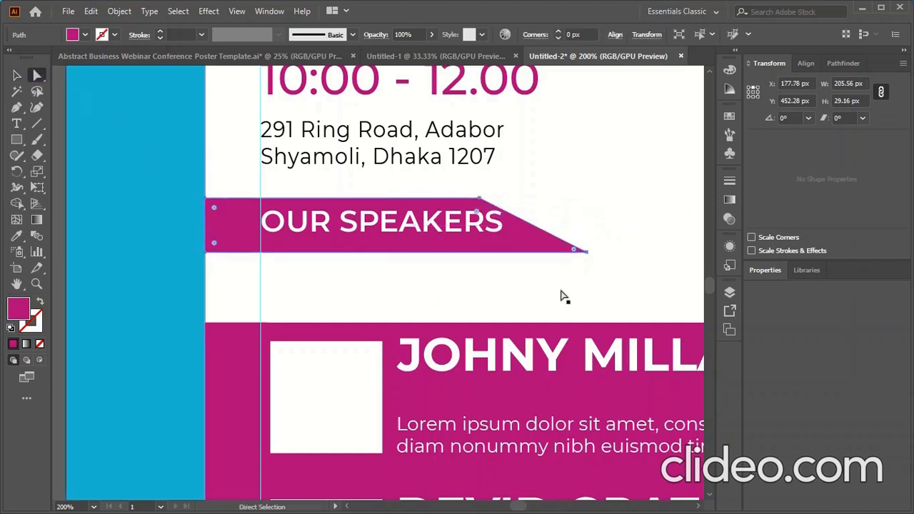
pyautogui.moveTo(587, 257); pyautogui.dragTo(544, 257)
pyautogui.moveTo(483, 198); pyautogui.dragTo(491, 198)
pyautogui.click(541, 292)
pyautogui.click(417, 237)
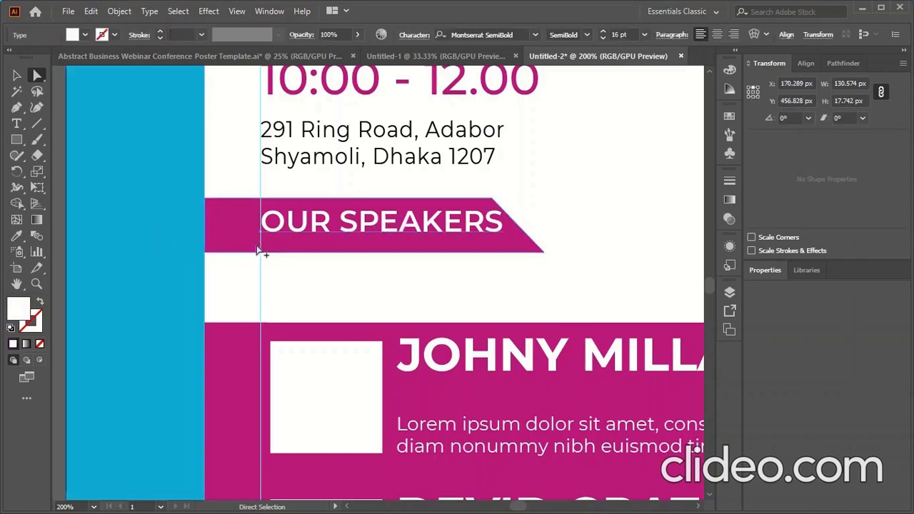
pyautogui.scroll(-3, 260, 249)
pyautogui.click(22, 80)
pyautogui.click(132, 227)
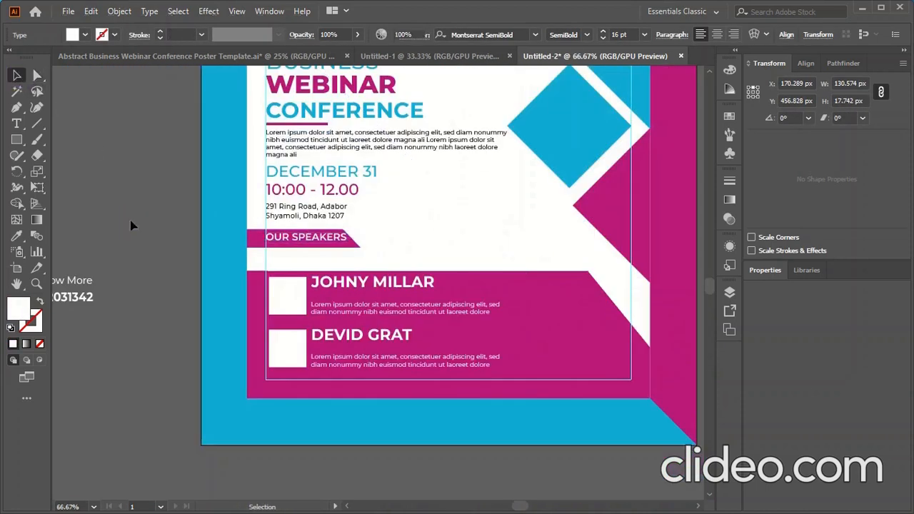
# Nudge the OUR SPEAKERS text down to about Y 459 px to centre it vertically in its tab, and deselect it
pyautogui.click(323, 239)
pyautogui.scroll(1, 319, 239)
pyautogui.scroll(2, 319, 240)
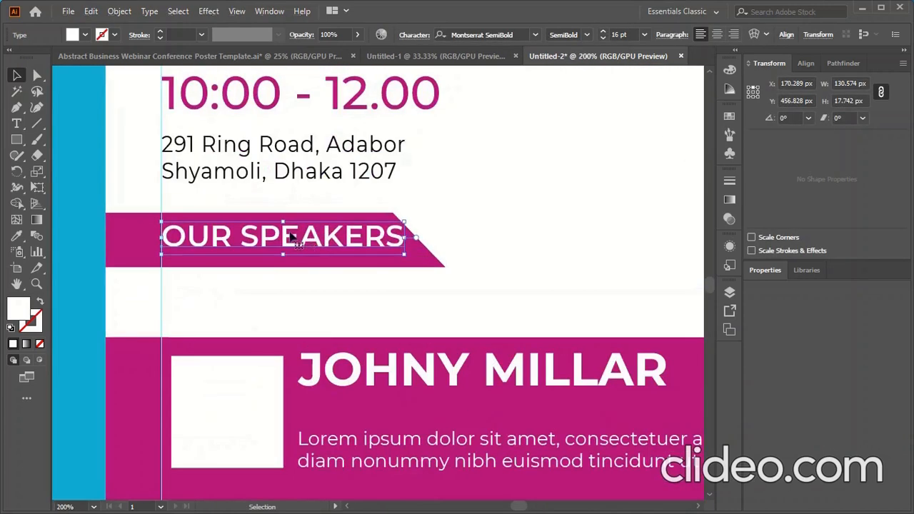
pyautogui.click(288, 240)
pyautogui.moveTo(288, 240); pyautogui.dragTo(289, 243)
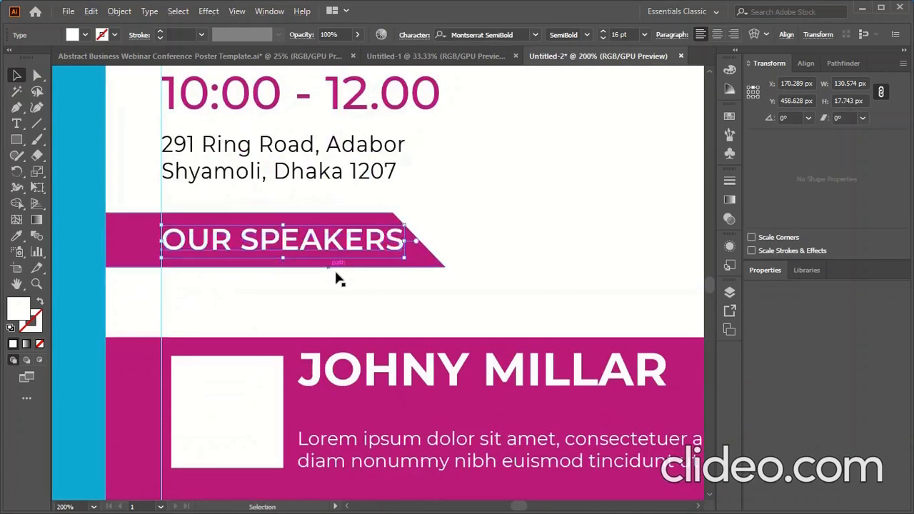
pyautogui.scroll(-3, 321, 278)
pyautogui.click(172, 288)
# Stretch the magenta speaker banner upward to a height of about 232 px, leaving a narrow white gap below the OUR SPEAKERS tab
pyautogui.click(516, 316)
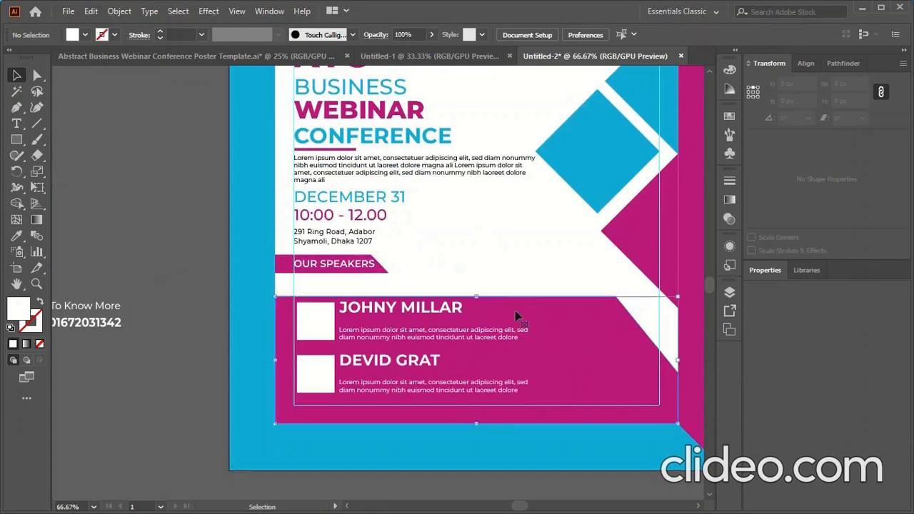
pyautogui.moveTo(476, 297); pyautogui.dragTo(469, 272)
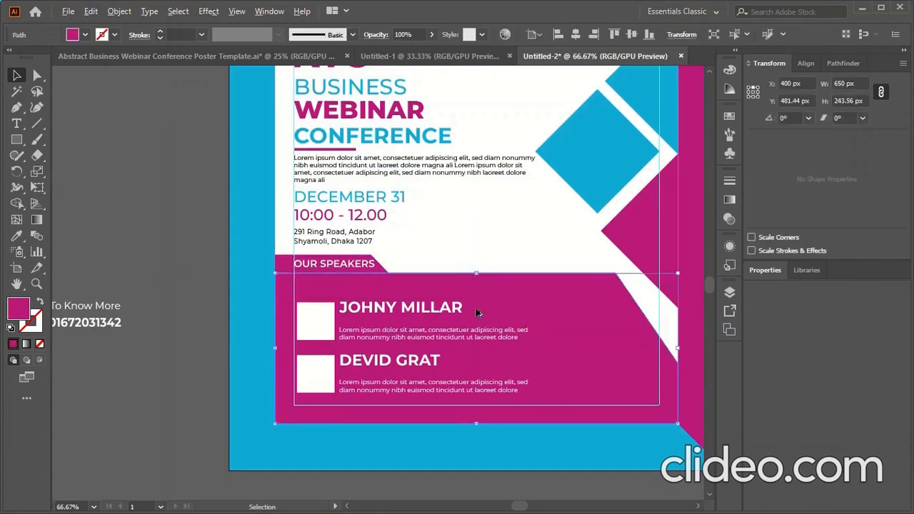
pyautogui.scroll(-2, 477, 310)
pyautogui.scroll(2, 624, 354)
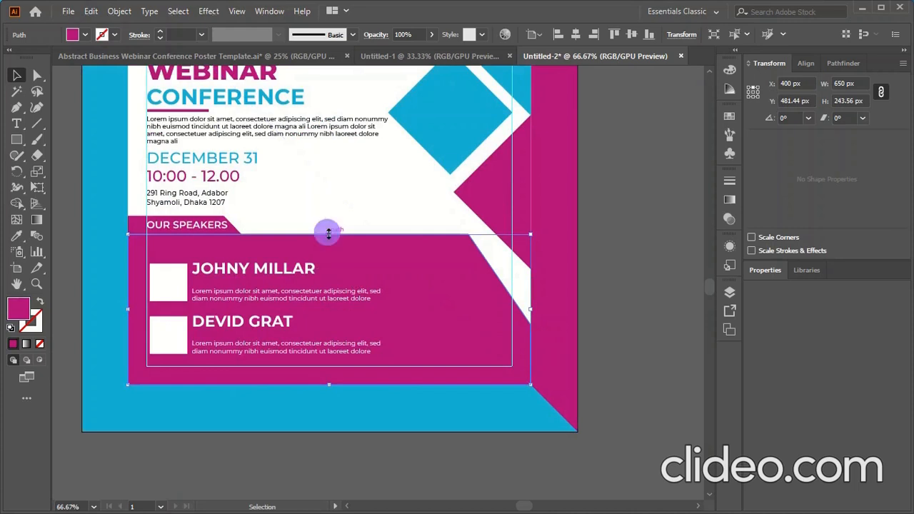
pyautogui.moveTo(327, 234); pyautogui.dragTo(328, 241)
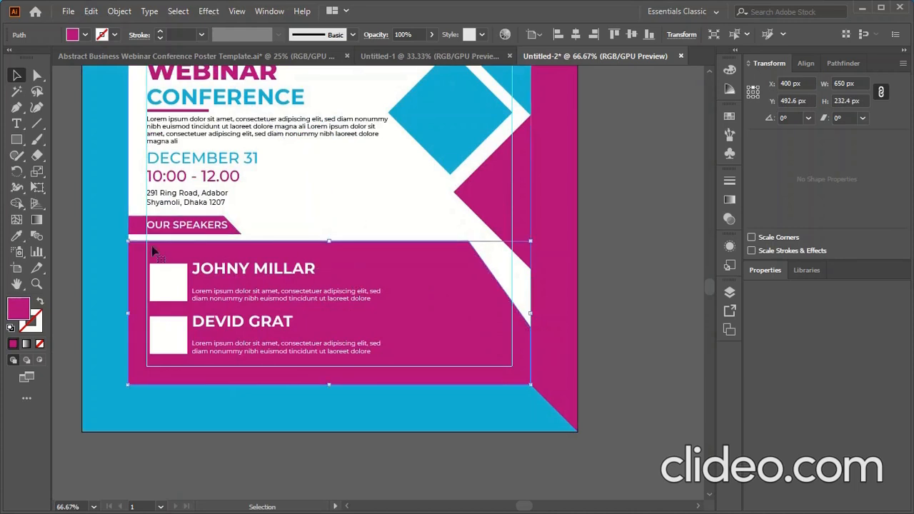
# Align the two-speaker group with the left margin guide at about X 295, Y 503 px, and deselect it
pyautogui.click(181, 287)
pyautogui.moveTo(183, 286)
pyautogui.mouseDown()
pyautogui.moveTo(178, 268)
pyautogui.moveTo(179, 277)
pyautogui.mouseUp()
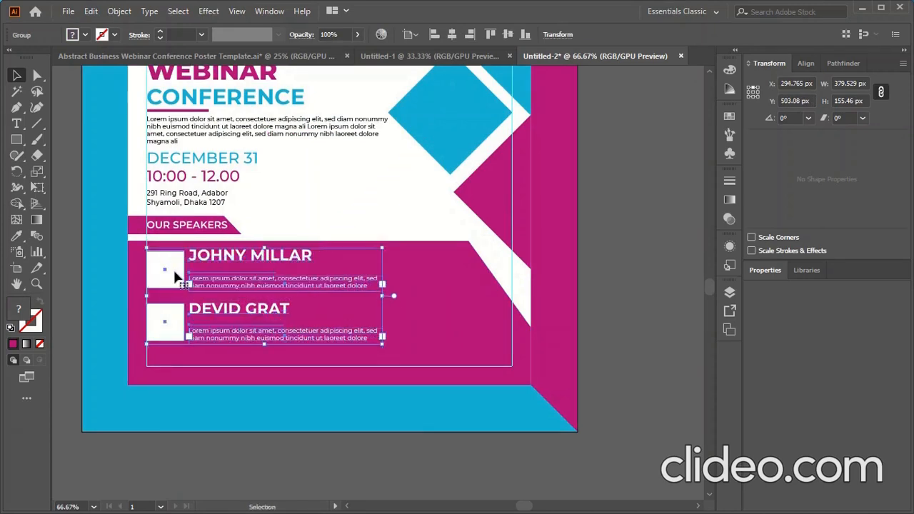
pyautogui.scroll(-2, 175, 277)
pyautogui.click(122, 333)
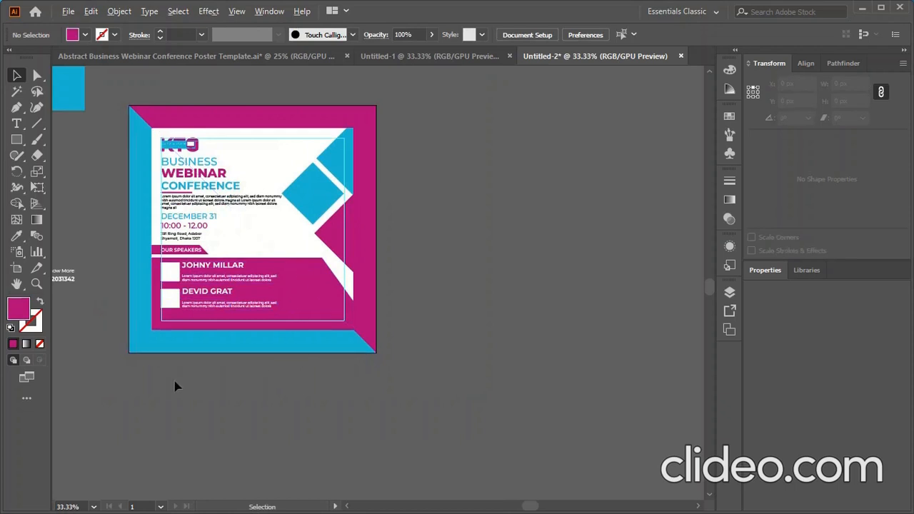
# Shorten the magenta speaker banner from its lower edge to a height of about 174 px
pyautogui.scroll(2, 173, 373)
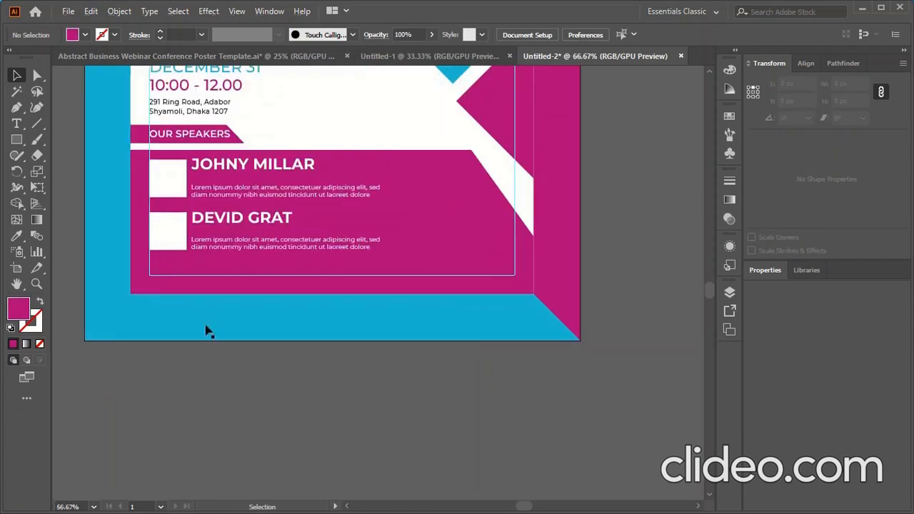
pyautogui.click(250, 266)
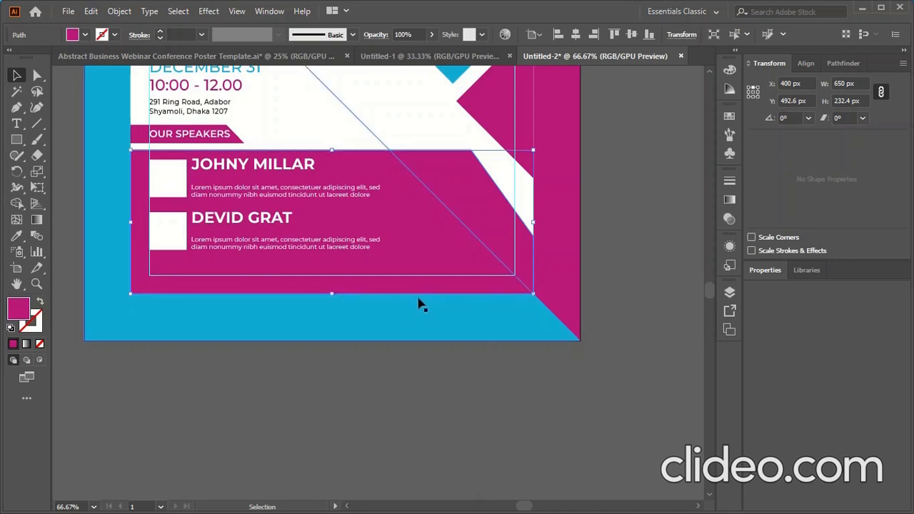
pyautogui.moveTo(332, 293); pyautogui.dragTo(332, 258)
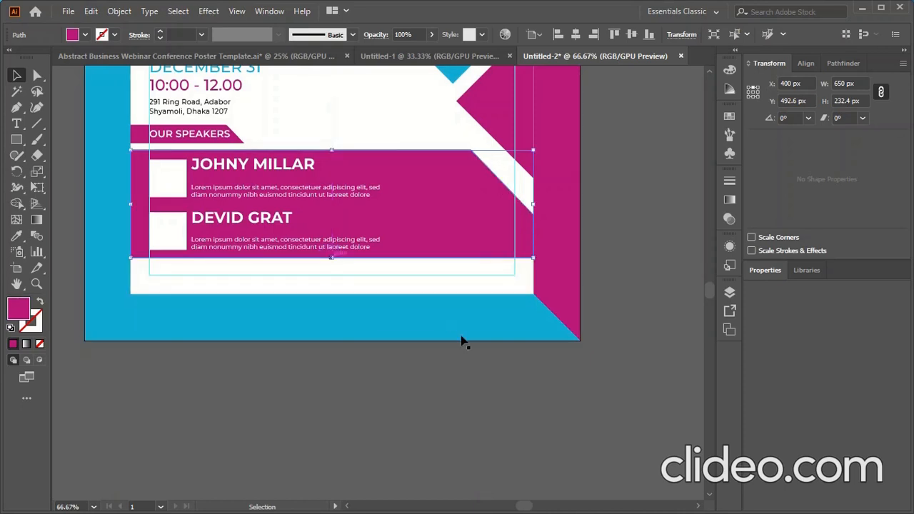
# Add an anchor point on the lower edge of the magenta speaker banner at about X 595 px
pyautogui.click(37, 75)
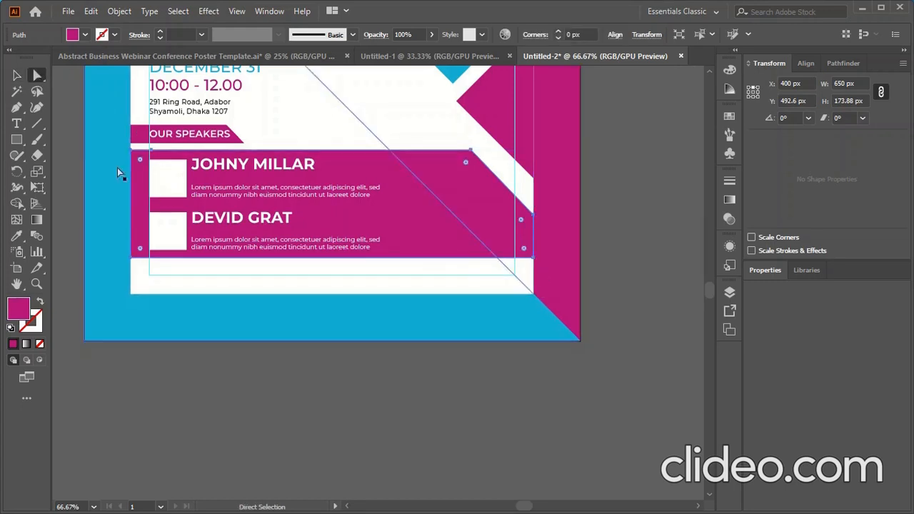
pyautogui.moveTo(17, 107); pyautogui.dragTo(96, 124)
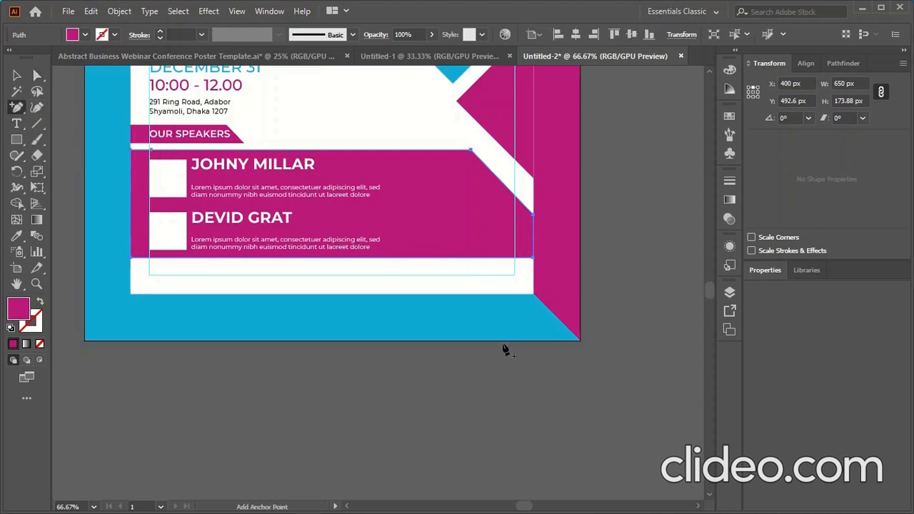
pyautogui.click(452, 258)
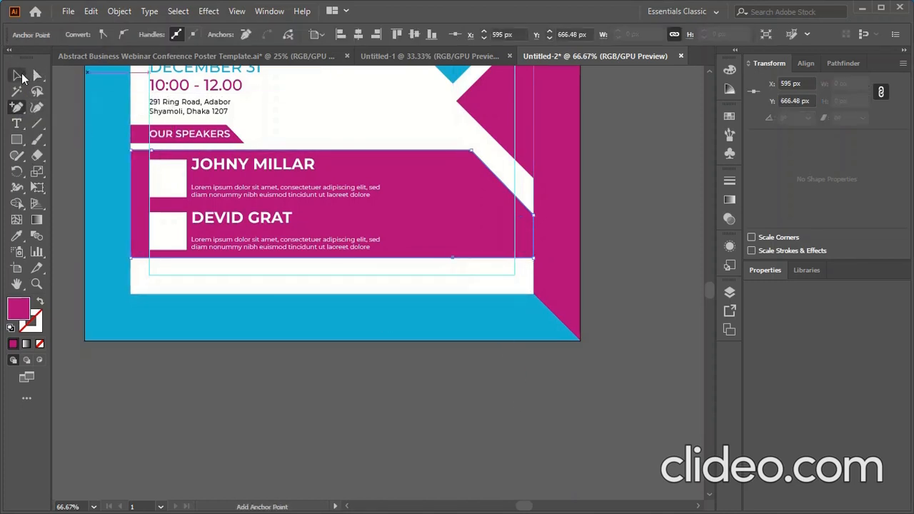
pyautogui.click(18, 76)
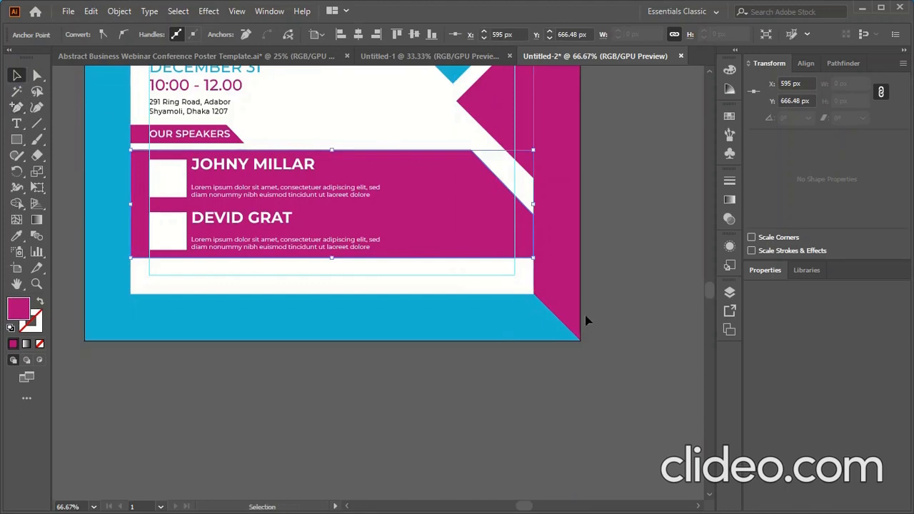
# Pull the magenta banner's lower-right corner down to the inner frame corner, keep the added anchor in place, and deselect the banner
pyautogui.click(37, 76)
pyautogui.moveTo(533, 258); pyautogui.dragTo(533, 295)
pyautogui.moveTo(453, 257); pyautogui.dragTo(454, 293)
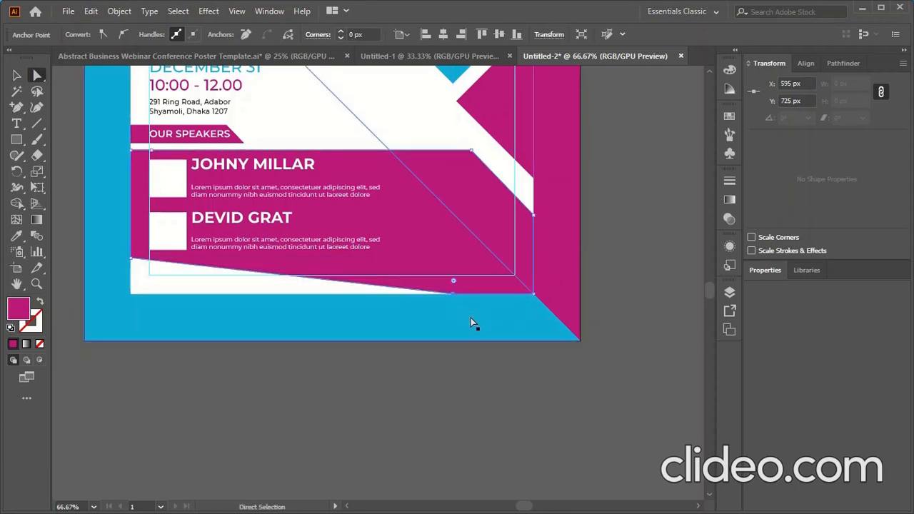
pyautogui.hotkey('ctrl', 'z')
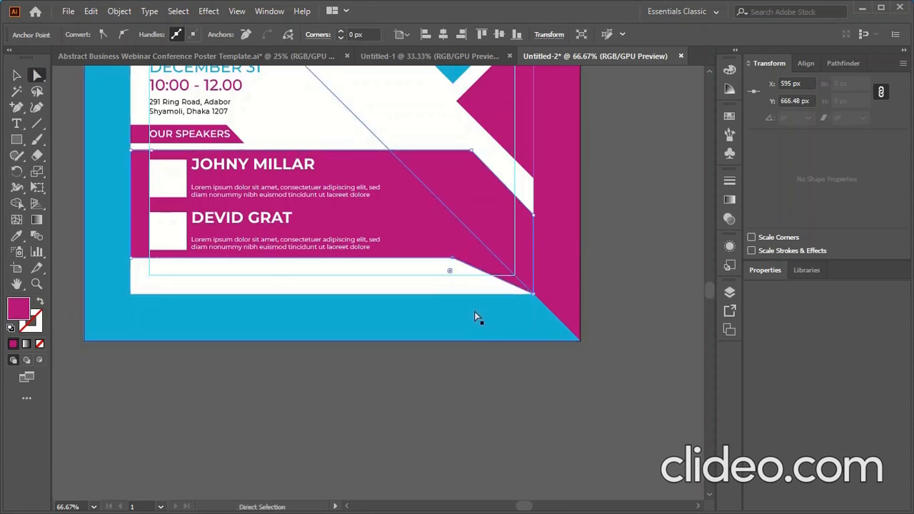
pyautogui.click(12, 74)
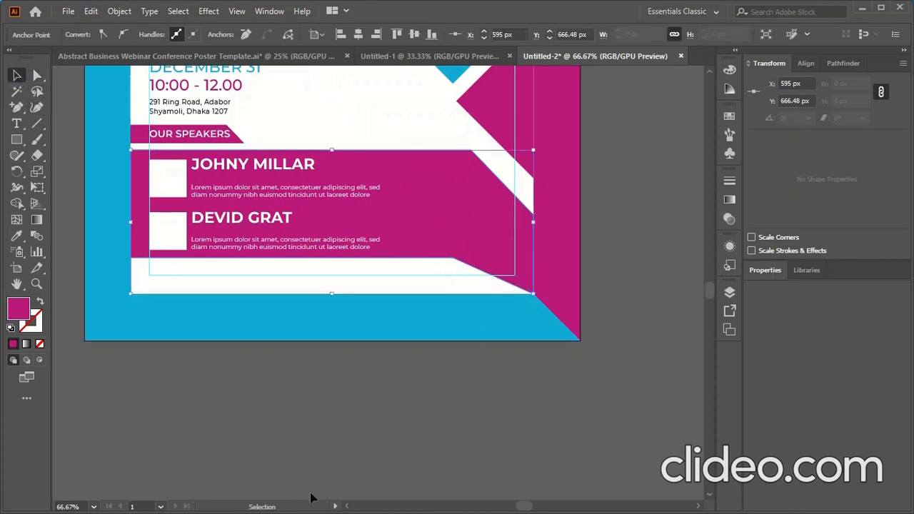
pyautogui.click(386, 464)
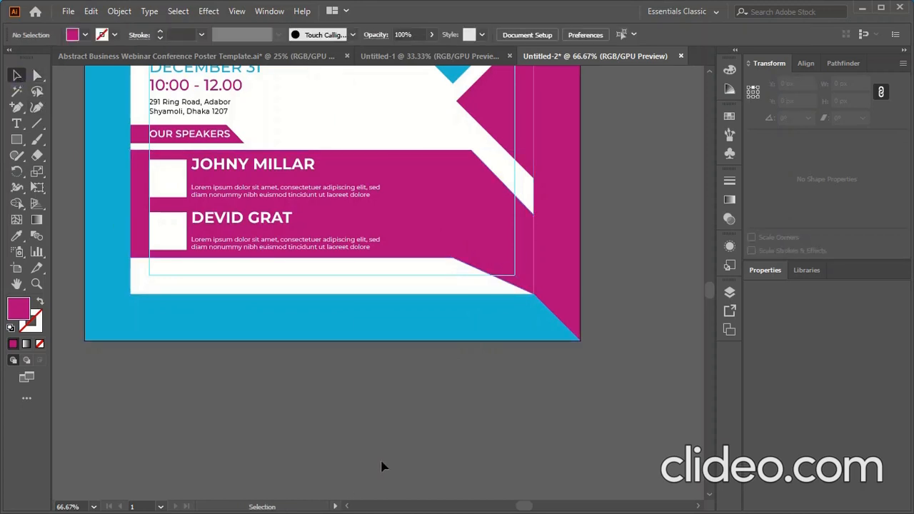
pyautogui.scroll(-1, 383, 466)
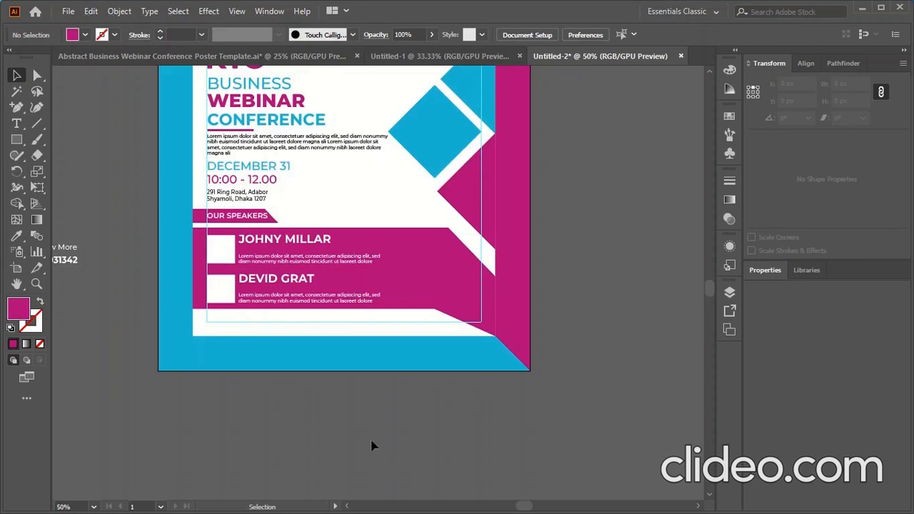
pyautogui.click(16, 139)
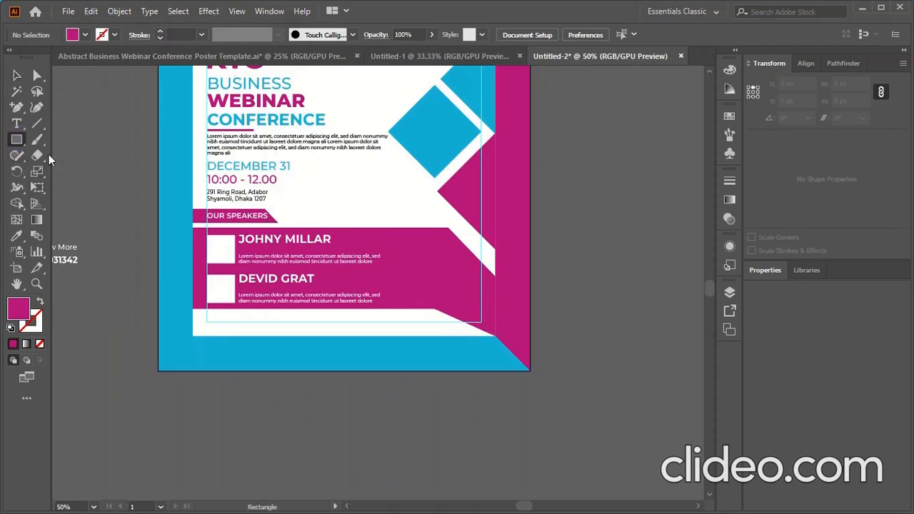
pyautogui.rightClick(16, 106)
pyautogui.click(50, 106)
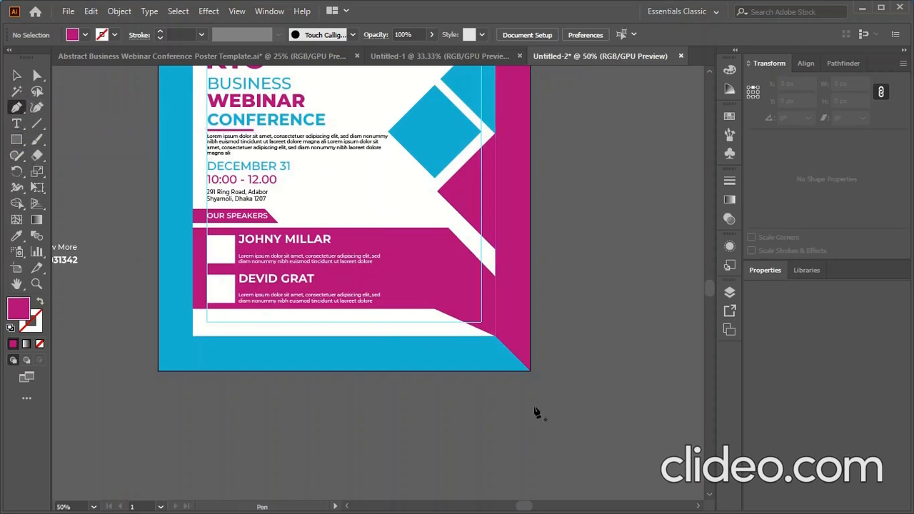
pyautogui.click(495, 319)
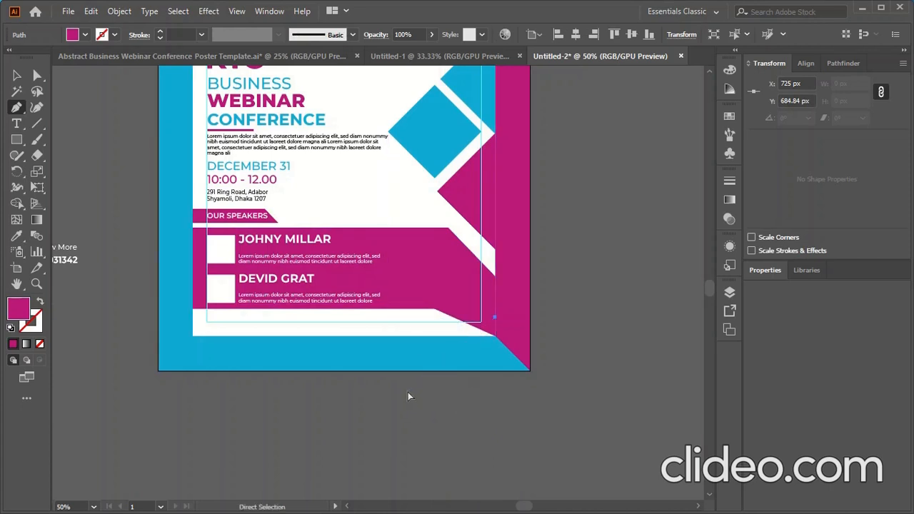
pyautogui.keyDown('ctrl'); pyautogui.click(407, 393); pyautogui.keyUp('ctrl')
# Narrow the magenta speaker banner from its right edge to a width of about 533 px, and deselect it
pyautogui.click(16, 76)
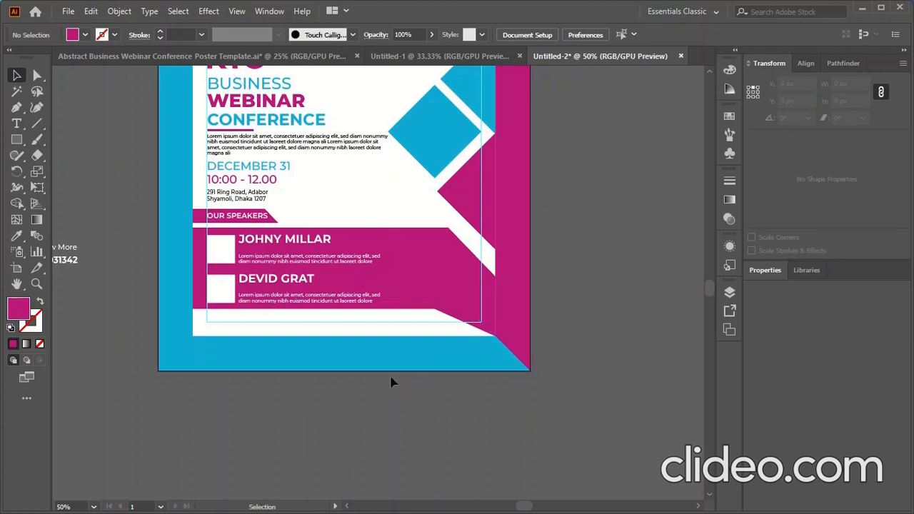
pyautogui.click(469, 292)
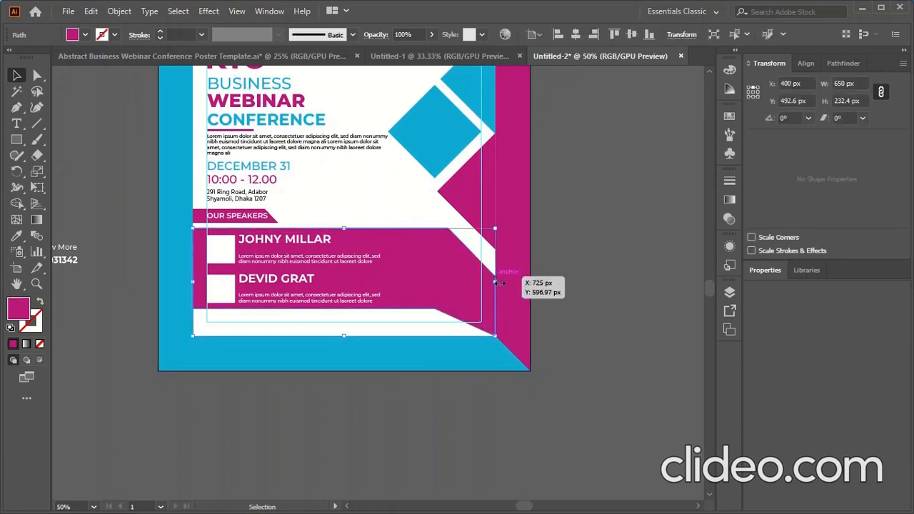
pyautogui.moveTo(495, 282); pyautogui.dragTo(440, 281)
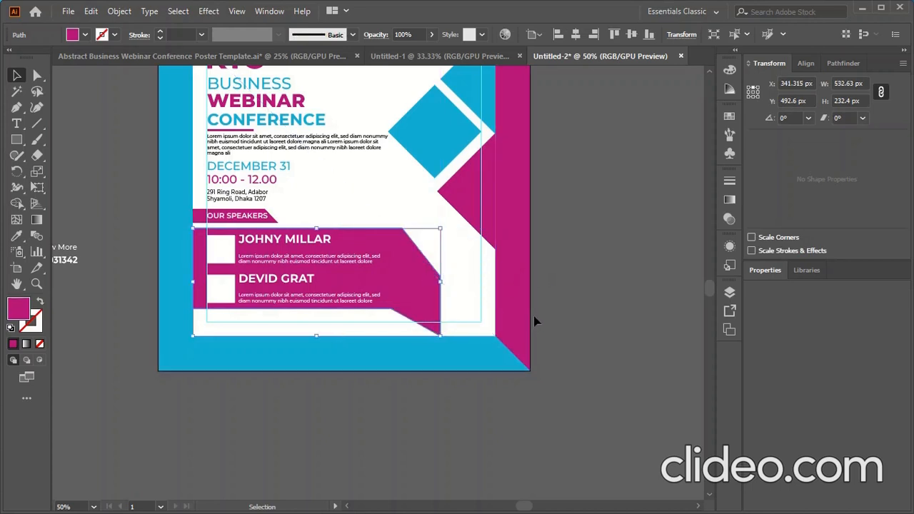
pyautogui.click(37, 75)
pyautogui.click(438, 407)
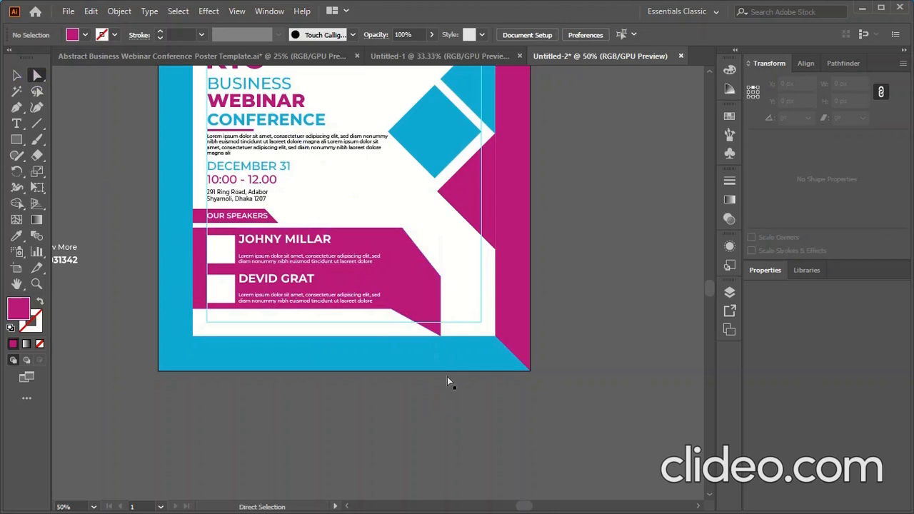
# Reshape the banner's slanted right edge by moving its lower anchor to X 725, Y 725 px and its upper anchor to about X 513 px
pyautogui.click(439, 278)
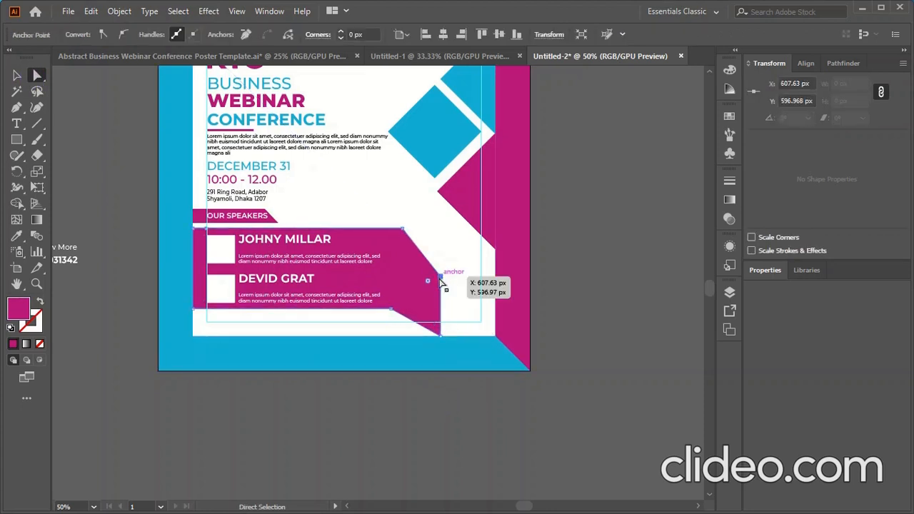
pyautogui.moveTo(444, 284); pyautogui.dragTo(499, 345)
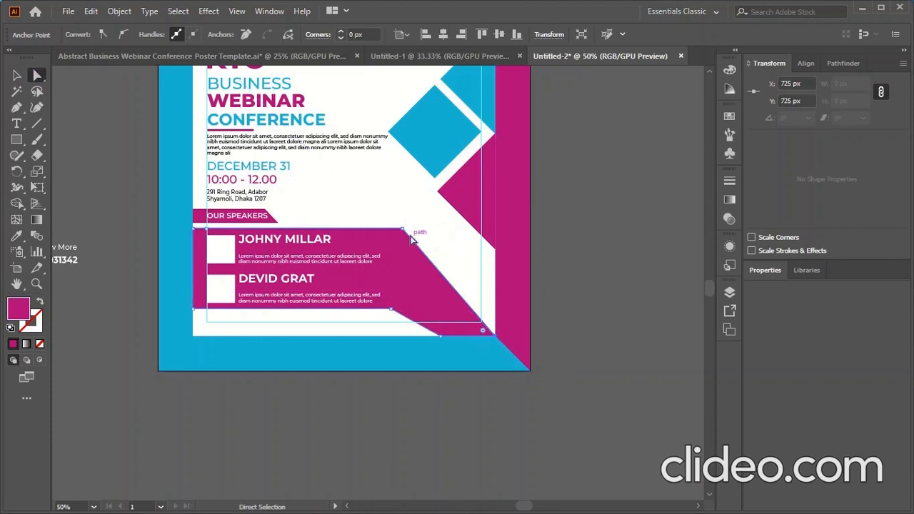
pyautogui.moveTo(402, 229); pyautogui.dragTo(397, 229)
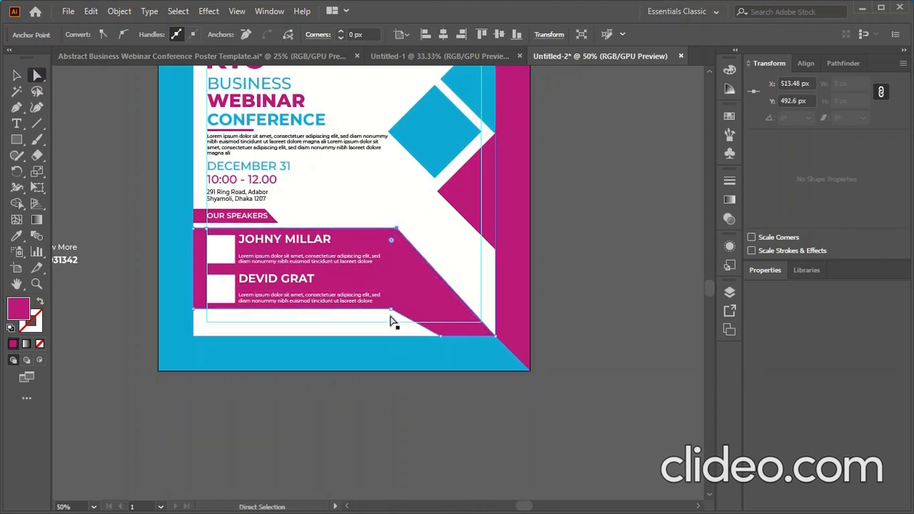
pyautogui.click(18, 76)
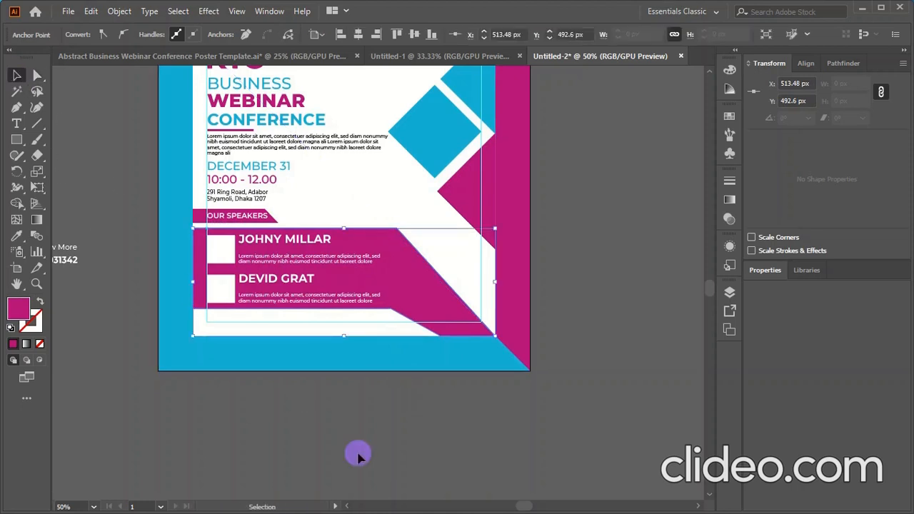
pyautogui.click(367, 440)
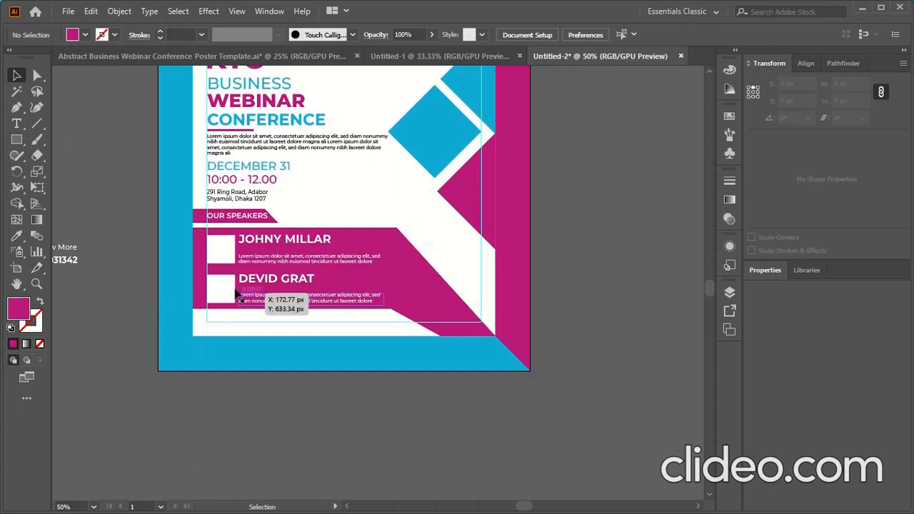
# Move the speaker banner up to about Y 477 px and the OUR SPEAKERS tab shape to about Y 448 px so their edges meet
pyautogui.click(215, 235)
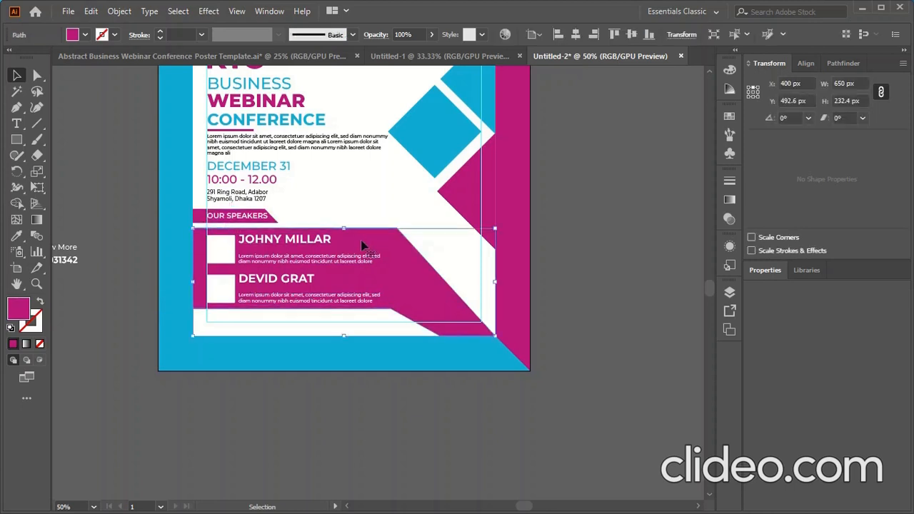
pyautogui.moveTo(357, 238); pyautogui.dragTo(357, 231)
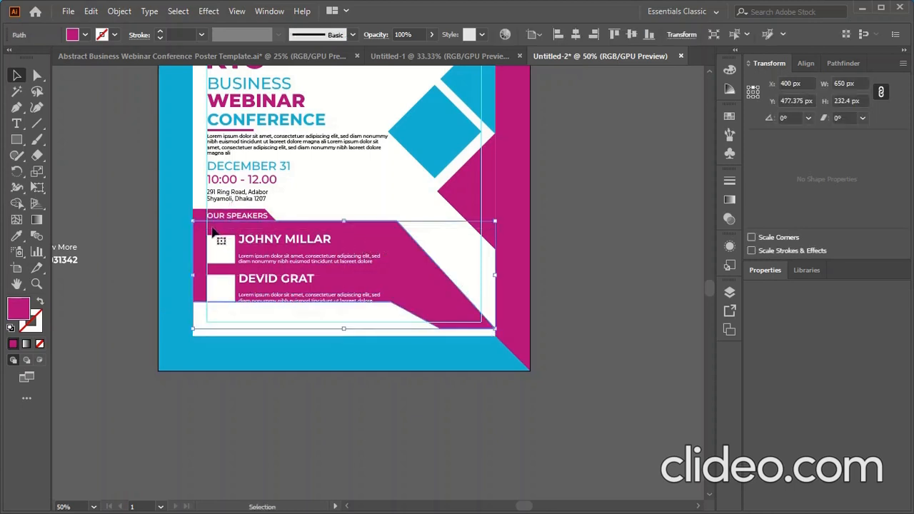
pyautogui.scroll(5, 207, 222)
pyautogui.click(161, 189)
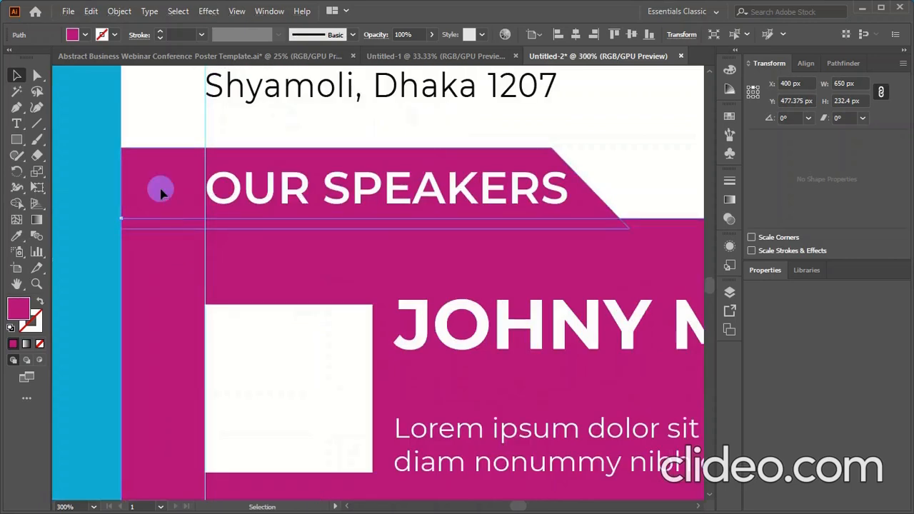
pyautogui.moveTo(165, 193); pyautogui.dragTo(169, 179)
# Move the OUR SPEAKERS text up to about Y 454 px so it sits centred in its tab
pyautogui.scroll(-4, 250, 318)
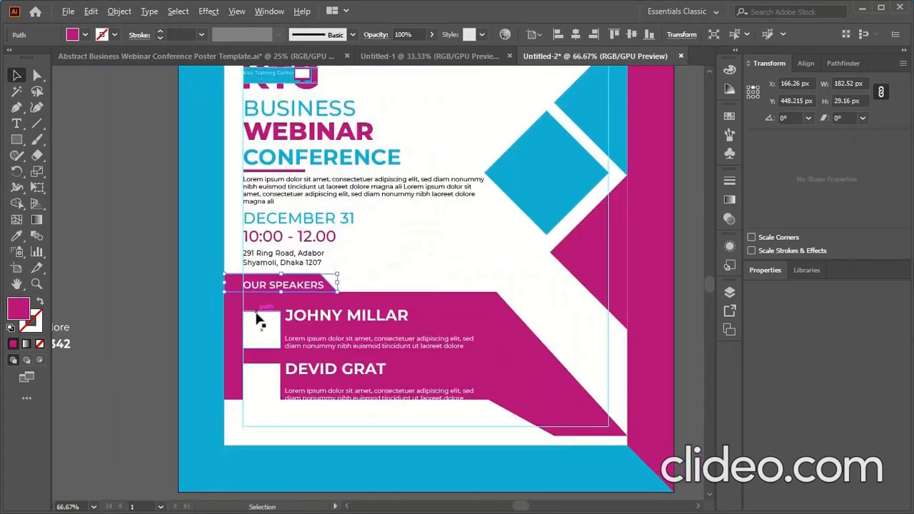
pyautogui.scroll(5, 271, 292)
pyautogui.moveTo(289, 279); pyautogui.dragTo(286, 267)
pyautogui.scroll(-5, 288, 269)
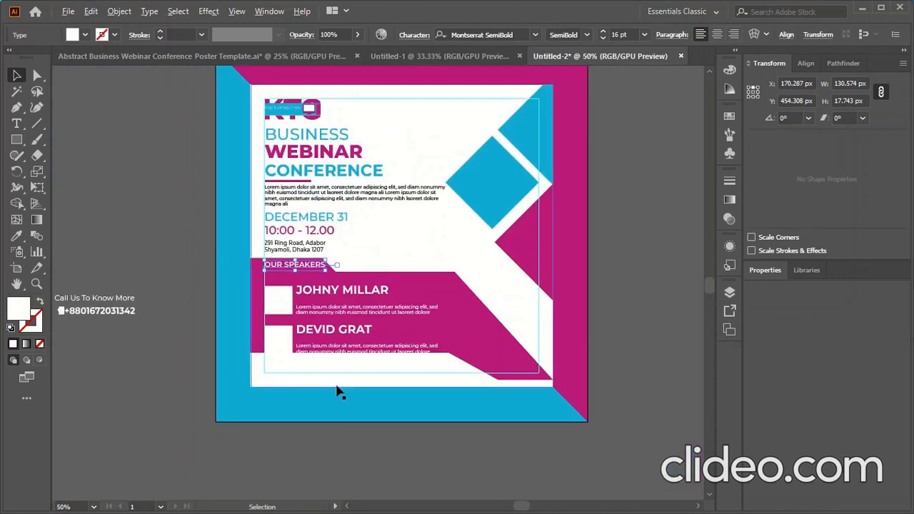
# Recolour the speaker banner with the frame's blue using the Eyedropper, and deselect it
pyautogui.click(447, 328)
pyautogui.click(17, 235)
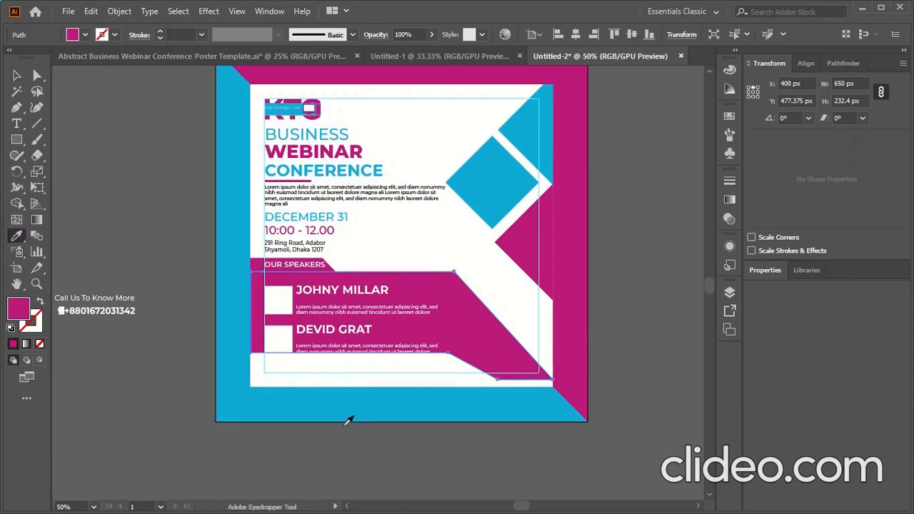
pyautogui.click(330, 408)
pyautogui.click(18, 76)
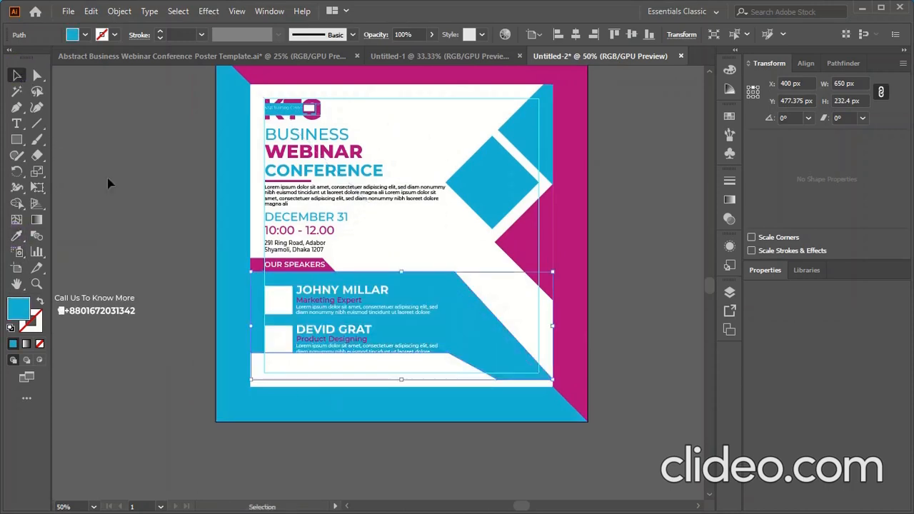
pyautogui.click(108, 184)
# Extend the blue banner's two lowest anchors to the frame's inner edge at Y 725 px, placing the left one at X 597 px
pyautogui.scroll(3, 445, 426)
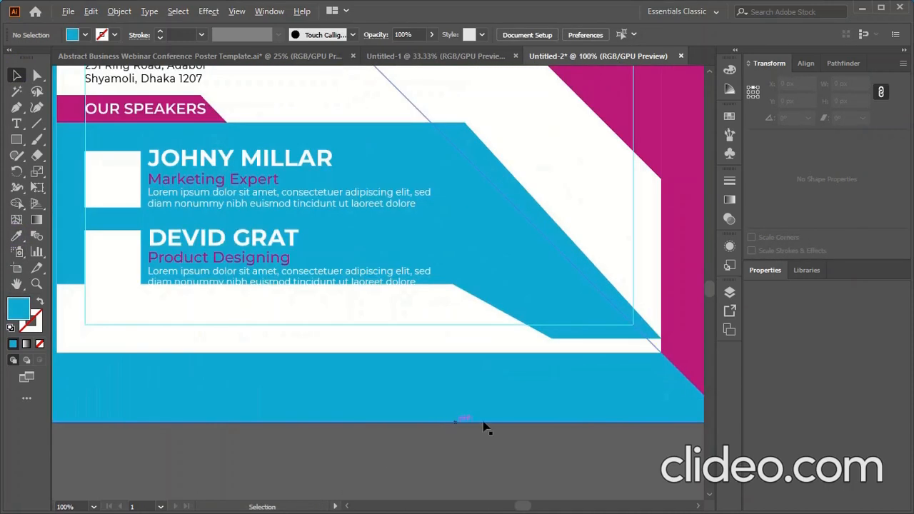
pyautogui.click(598, 337)
pyautogui.press('a')
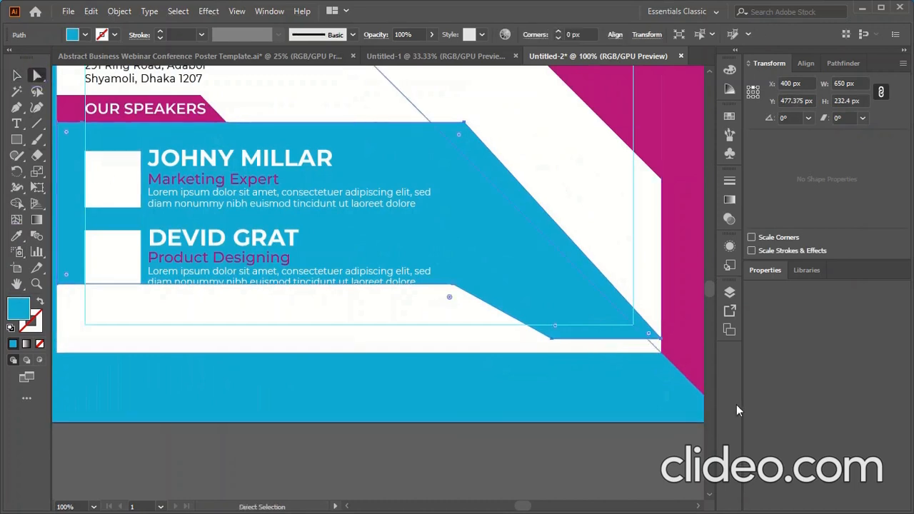
pyautogui.moveTo(662, 342)
pyautogui.mouseDown()
pyautogui.moveTo(697, 409)
pyautogui.moveTo(690, 410)
pyautogui.moveTo(664, 341)
pyautogui.moveTo(664, 351)
pyautogui.moveTo(649, 346)
pyautogui.mouseUp()
pyautogui.moveTo(551, 339)
pyautogui.mouseDown()
pyautogui.moveTo(555, 355)
pyautogui.moveTo(540, 352)
pyautogui.mouseUp()
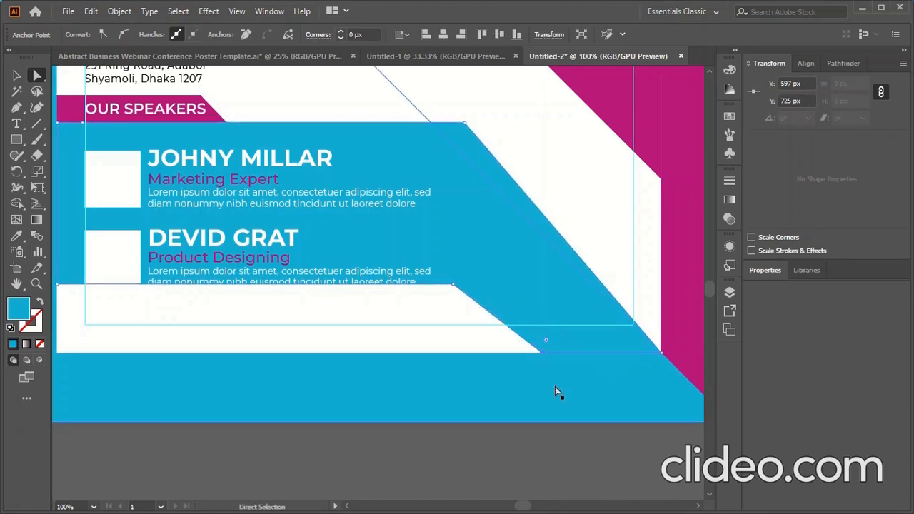
pyautogui.scroll(-2, 554, 386)
pyautogui.click(136, 422)
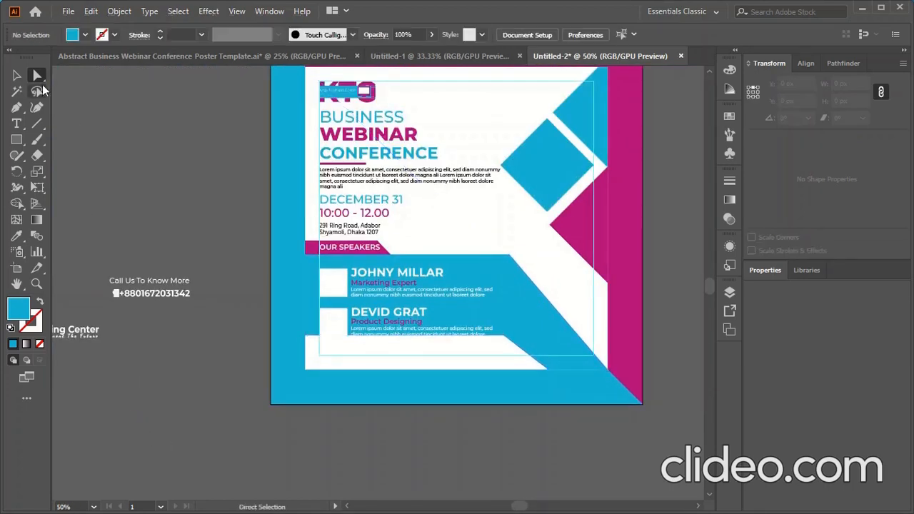
# Draw a four-sided panel with a slanted left side, about 230 by 79 px, in the frame's lower-right inner corner with the Pen tool
pyautogui.click(17, 75)
pyautogui.click(16, 107)
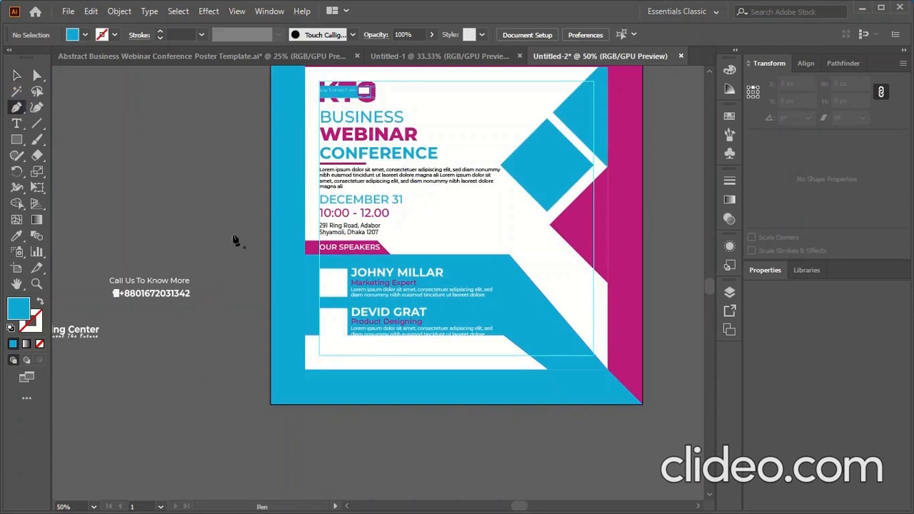
pyautogui.click(607, 334)
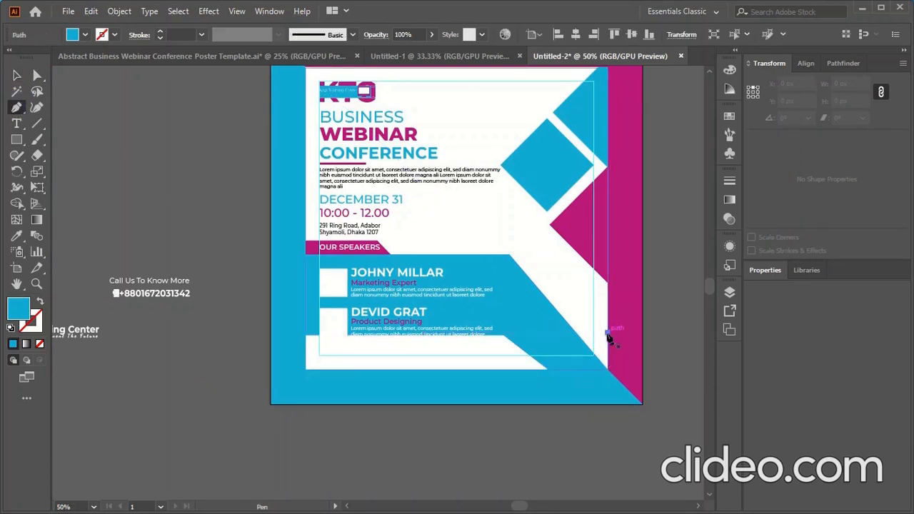
pyautogui.click(521, 334)
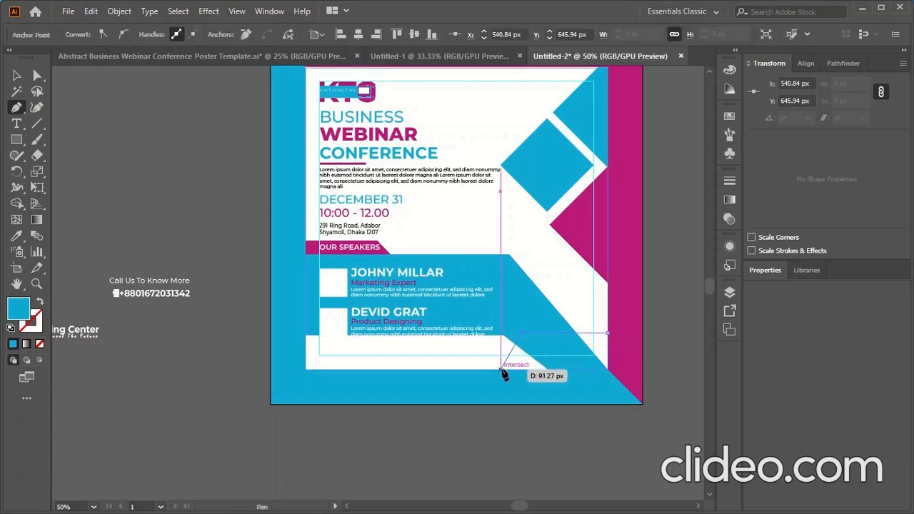
pyautogui.click(502, 370)
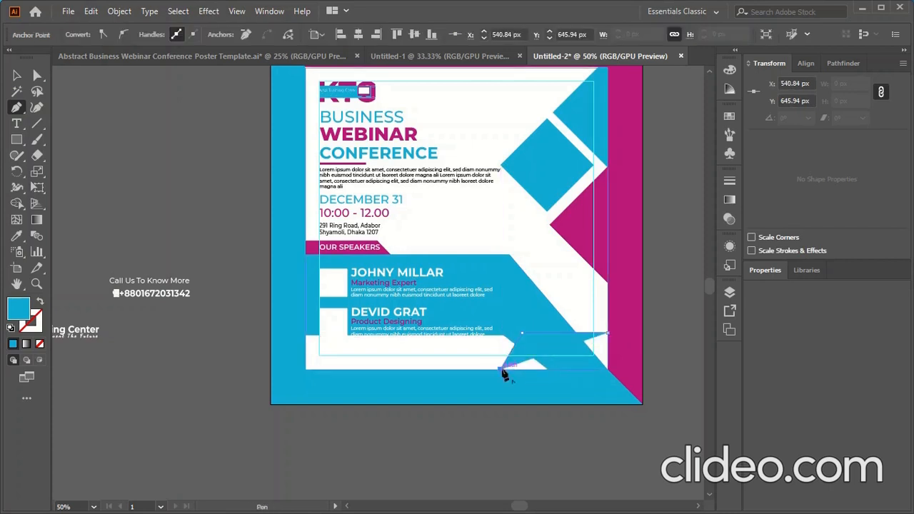
pyautogui.click(608, 370)
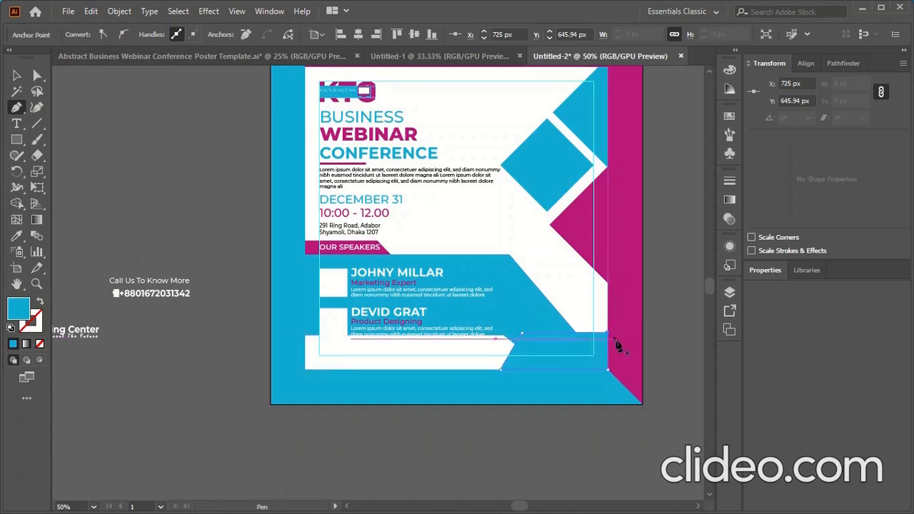
# Recolour the new corner panel with the frame's magenta using the Eyedropper, and deselect it
pyautogui.click(17, 75)
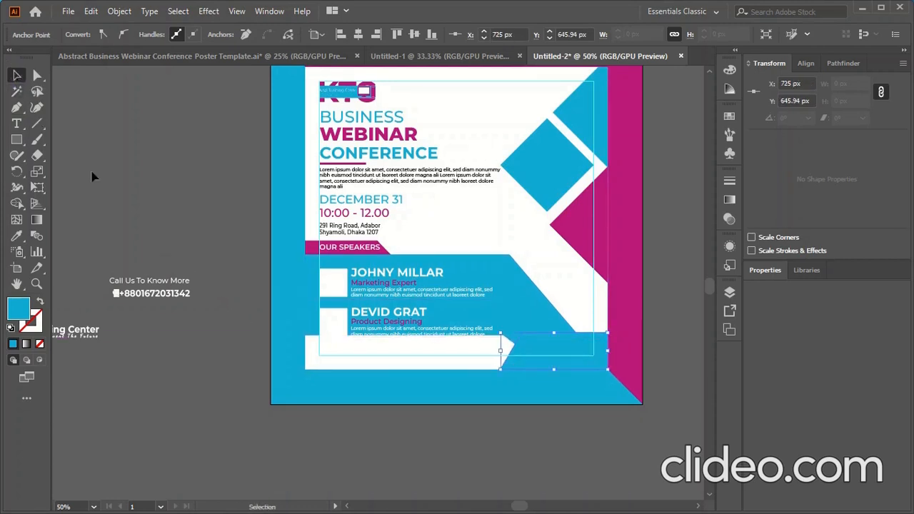
pyautogui.click(17, 236)
pyautogui.click(626, 232)
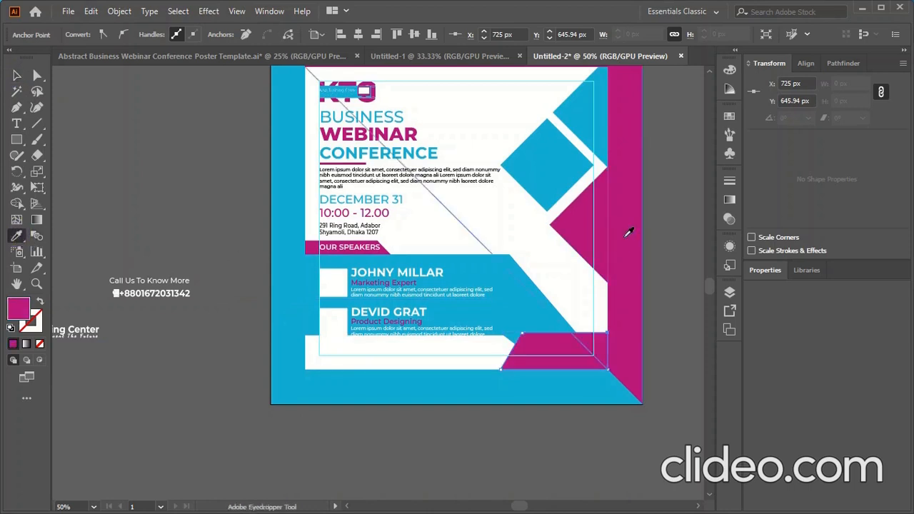
pyautogui.click(16, 75)
pyautogui.click(530, 450)
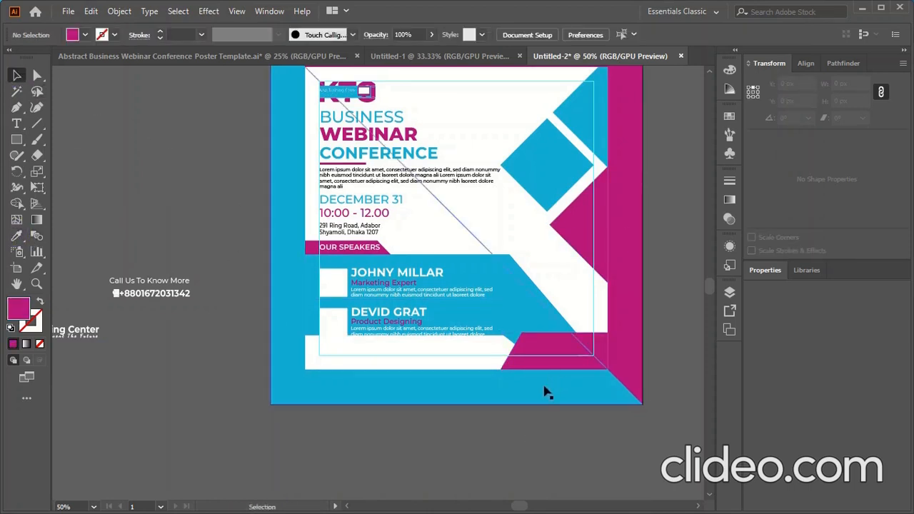
# Place a copy of the Call Us To Know More text and phone number over the magenta panel and bring it to the front
pyautogui.hotkey('ctrl', '-')
pyautogui.moveTo(240, 292); pyautogui.dragTo(235, 352)
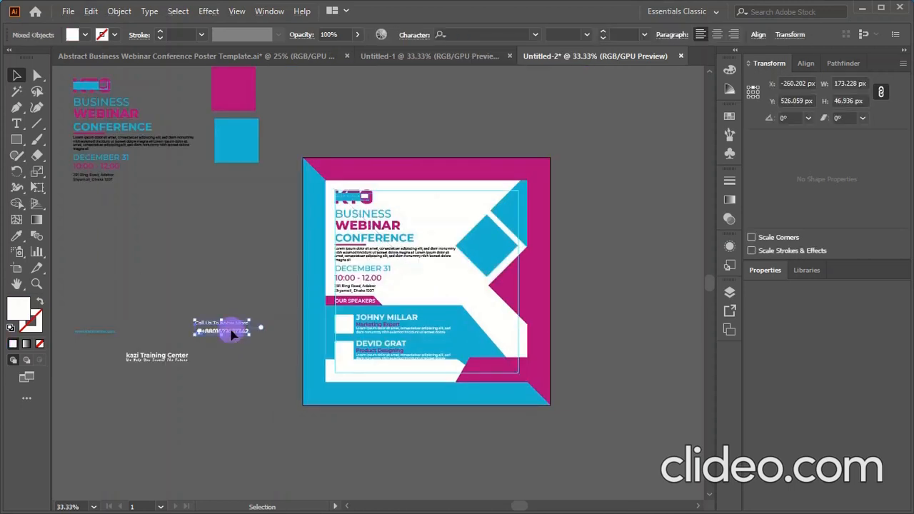
pyautogui.moveTo(231, 335); pyautogui.dragTo(502, 372)
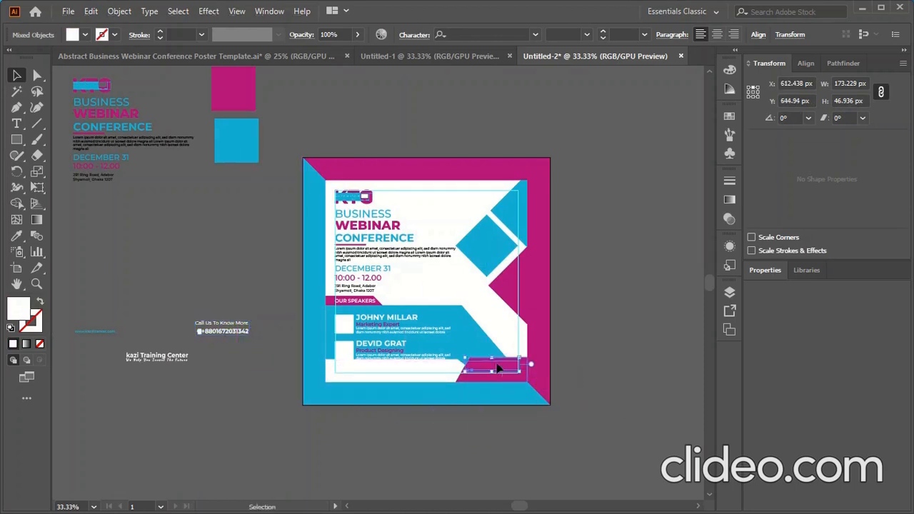
pyautogui.rightClick(497, 368)
pyautogui.moveTo(553, 296)
pyautogui.click(682, 295)
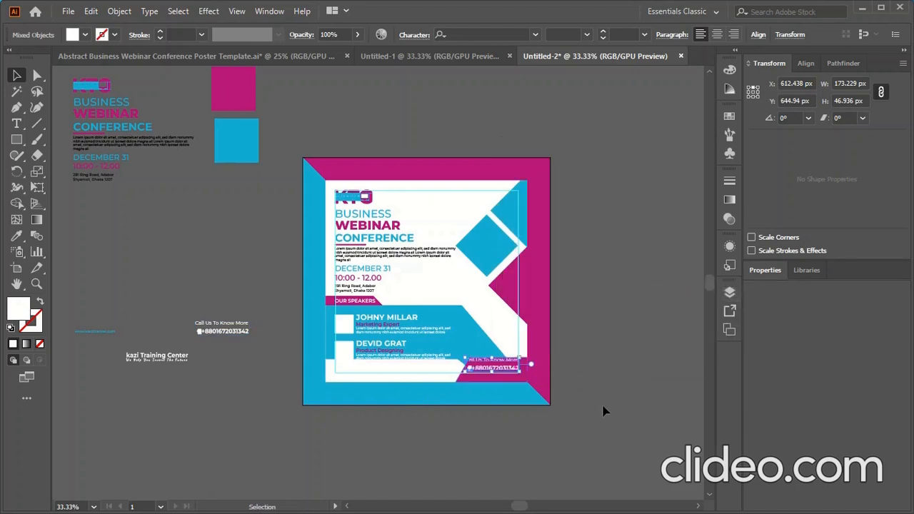
pyautogui.click(604, 411)
# Stretch the magenta contact panel leftward to a width of about 258 px
pyautogui.scroll(5, 484, 372)
pyautogui.scroll(-2, 481, 373)
pyautogui.scroll(1, 499, 361)
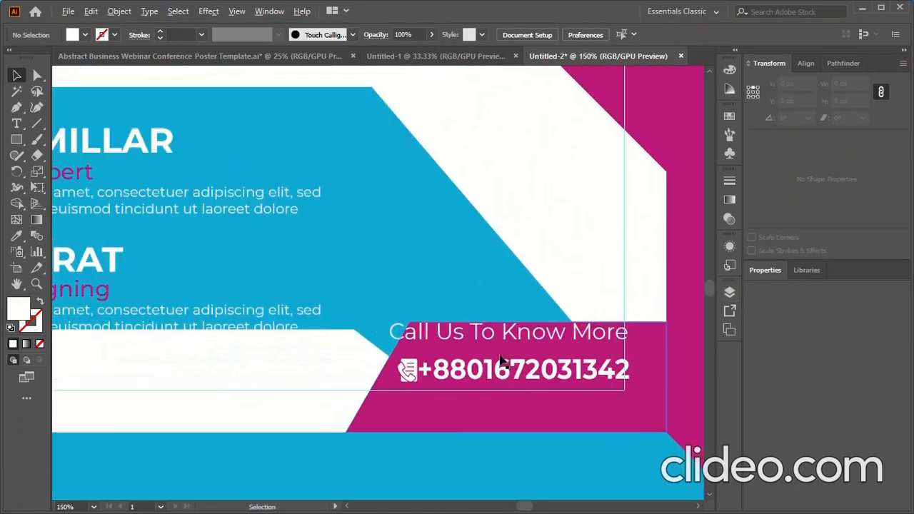
pyautogui.click(382, 369)
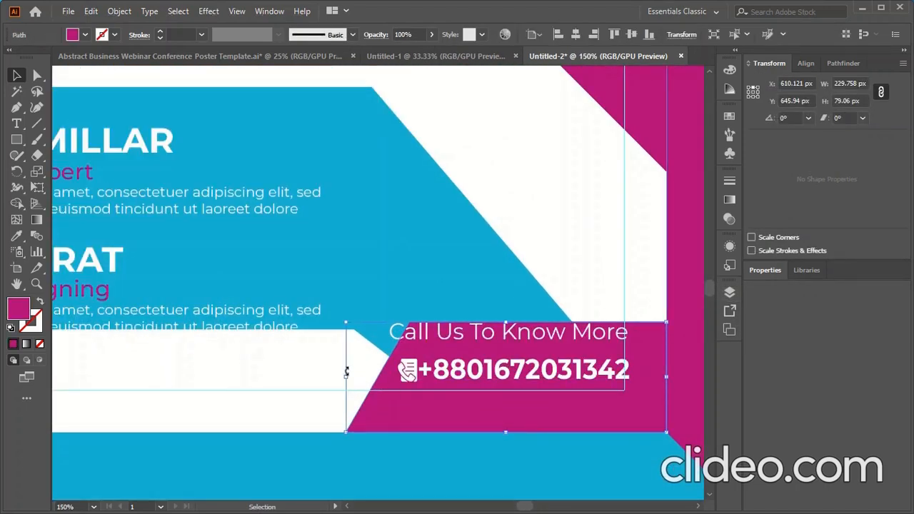
pyautogui.moveTo(347, 371); pyautogui.dragTo(307, 376)
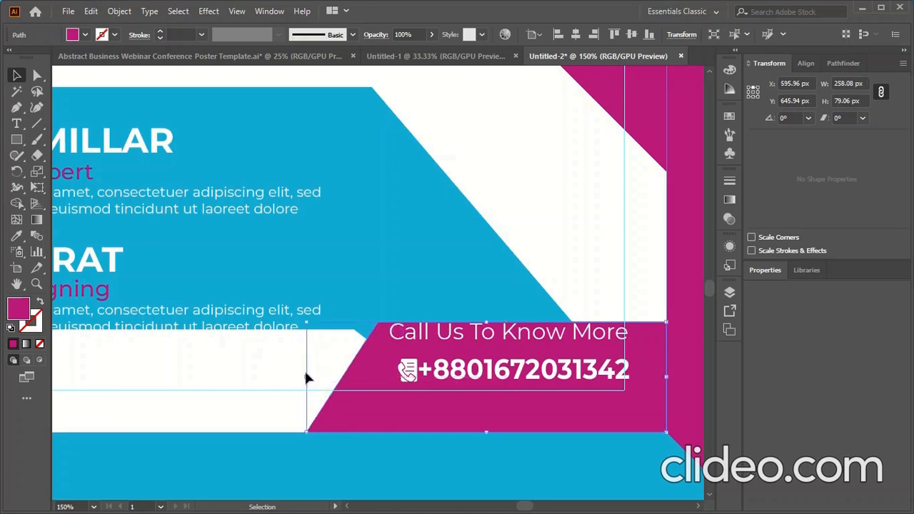
pyautogui.moveTo(509, 376); pyautogui.dragTo(500, 374)
pyautogui.click(529, 412)
pyautogui.click(518, 369)
pyautogui.press('z')
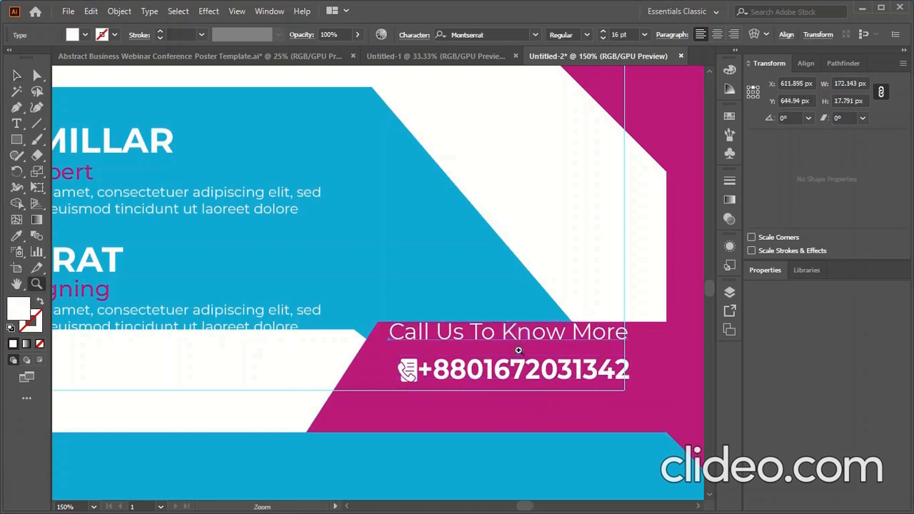
# Group the call text with the phone number and move the group to about X 608 px, Y 649 px against the right margin guide
pyautogui.click(18, 78)
pyautogui.keyDown('shift'); pyautogui.click(519, 376); pyautogui.keyUp('shift')
pyautogui.rightClick(529, 371)
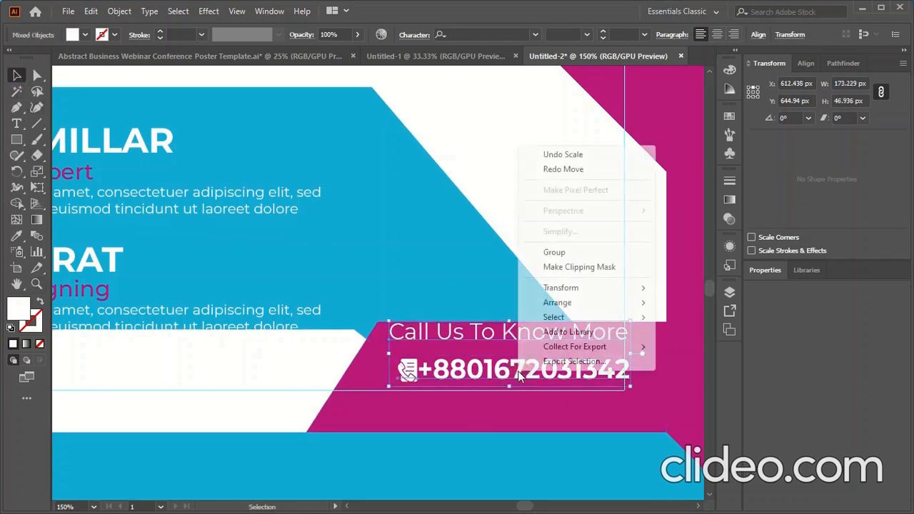
pyautogui.click(560, 249)
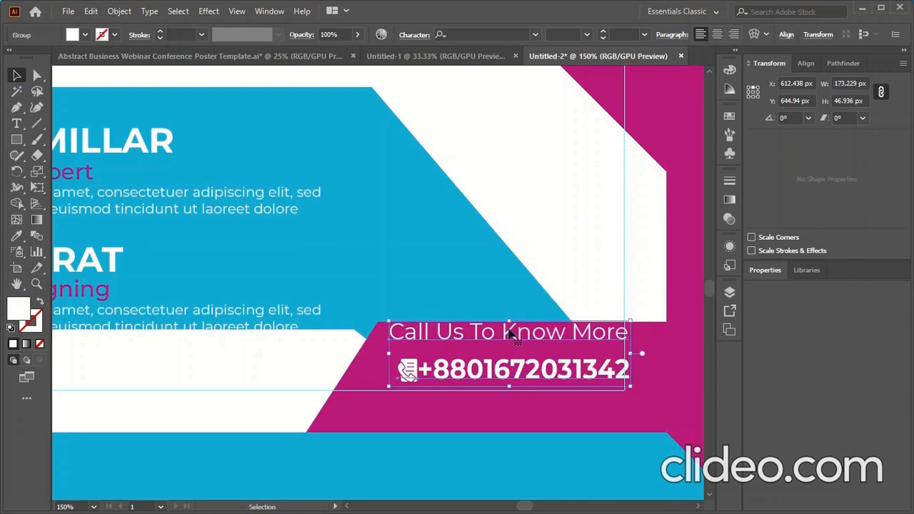
pyautogui.moveTo(508, 333); pyautogui.dragTo(503, 342)
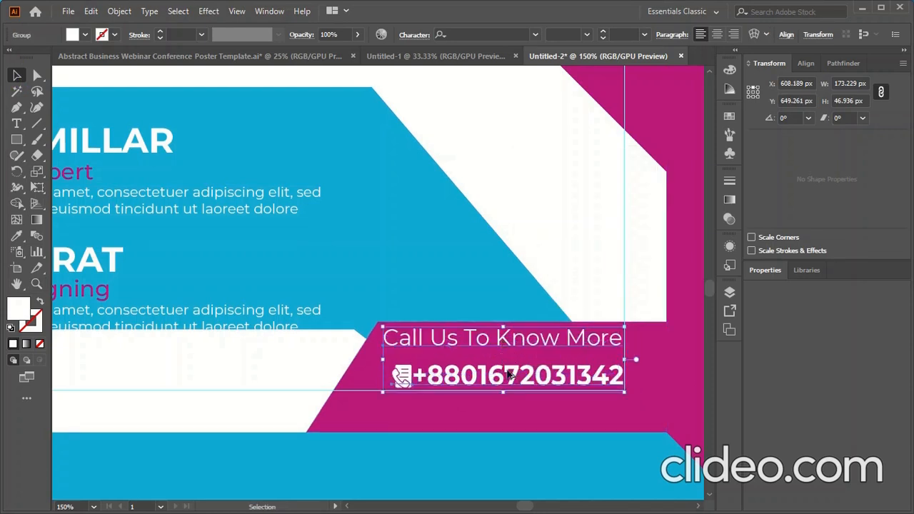
pyautogui.hotkey('ctrl', '-')
pyautogui.hotkey('ctrl', '-')
pyautogui.click(398, 473)
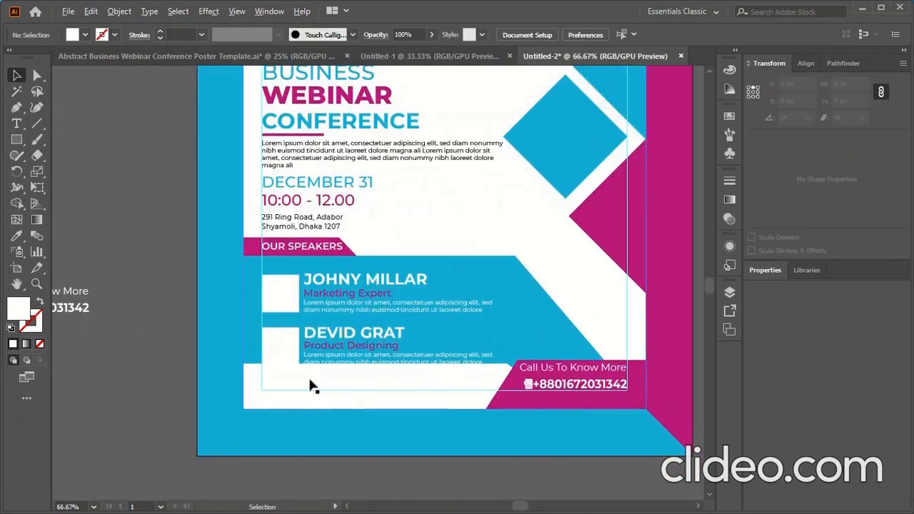
# Place a copy of the website address in the white strip below the speakers banner and bring it to the front
pyautogui.hotkey('ctrl', '-')
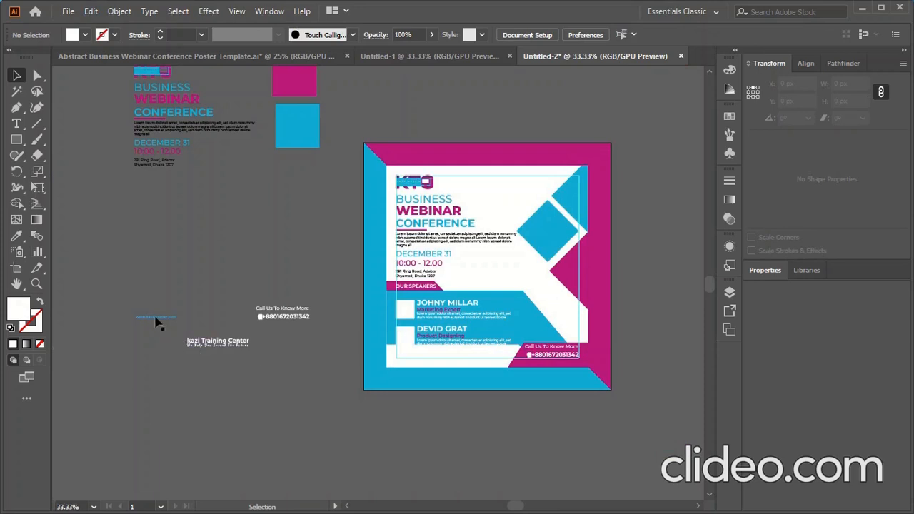
pyautogui.moveTo(156, 318); pyautogui.dragTo(449, 357)
pyautogui.hotkey('ctrl', '+')
pyautogui.hotkey('ctrl', '+')
pyautogui.hotkey('ctrl', '+')
pyautogui.hotkey('ctrl', '+')
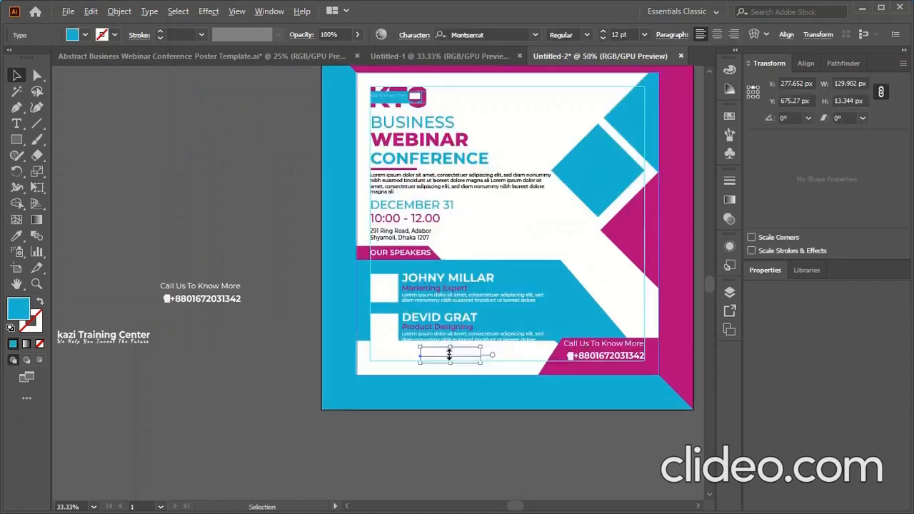
pyautogui.rightClick(446, 360)
pyautogui.moveTo(532, 288)
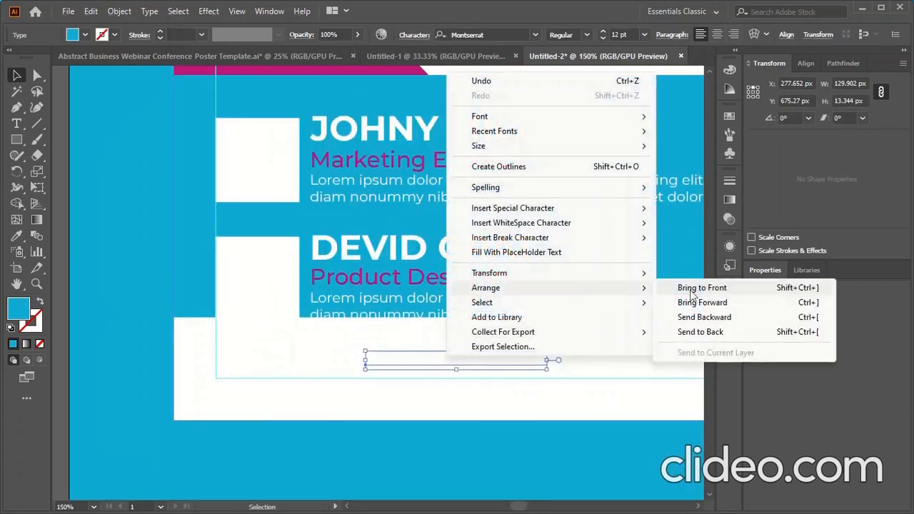
pyautogui.click(707, 289)
pyautogui.hotkey('ctrl', '-')
pyautogui.hotkey('ctrl', '-')
pyautogui.hotkey('ctrl', '-')
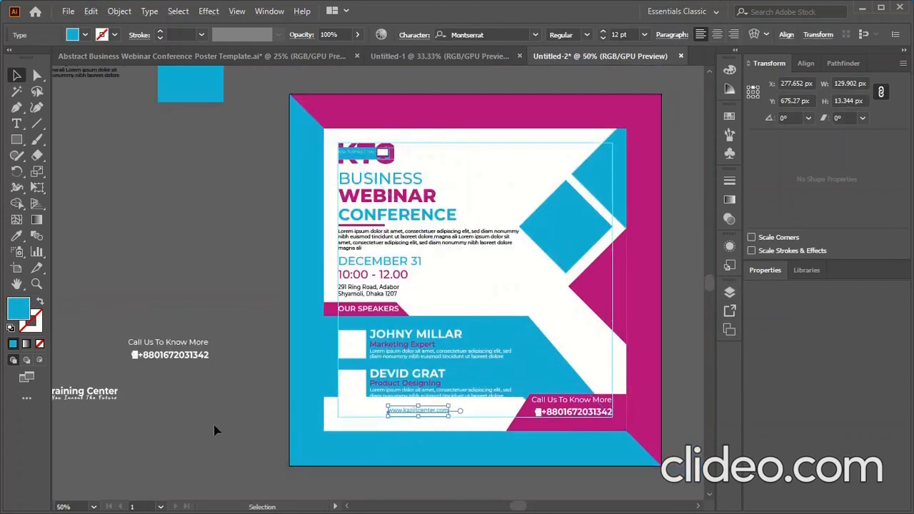
pyautogui.click(211, 429)
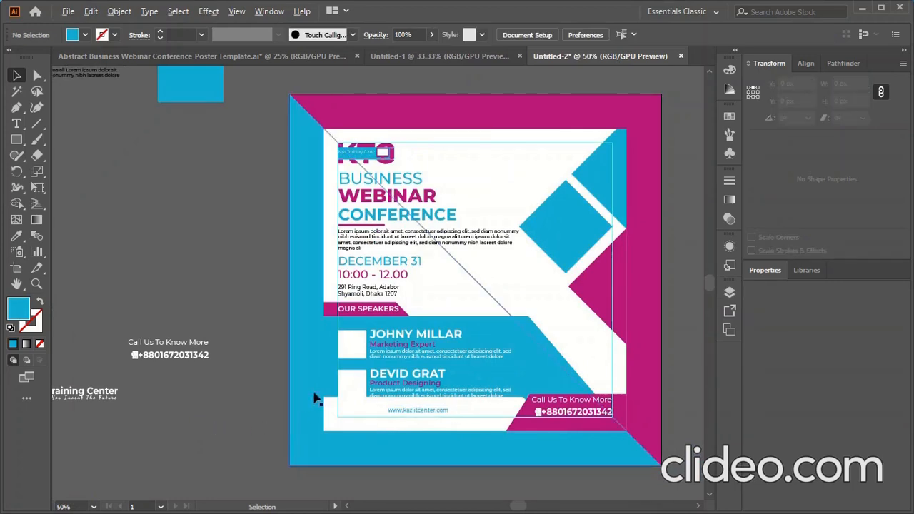
# Move the two-speaker group up to about Y 488 px so it fits inside the blue banner
pyautogui.hotkey('ctrl', '+')
pyautogui.hotkey('ctrl', '+')
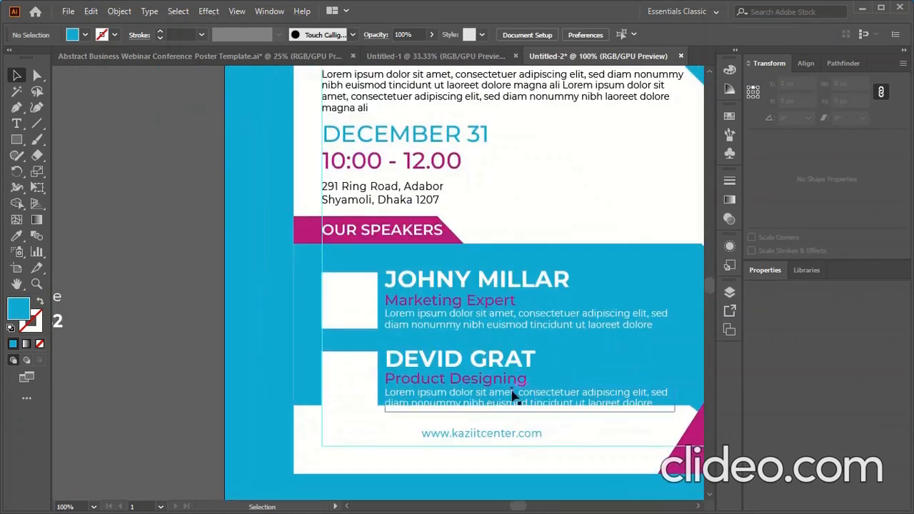
pyautogui.click(451, 363)
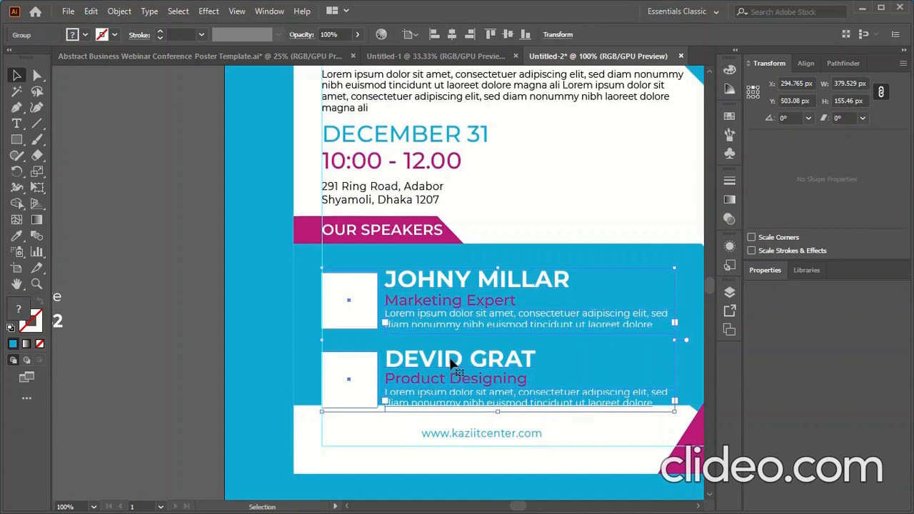
pyautogui.hotkey('shift', 'Up')
pyautogui.hotkey('shift', 'Up')
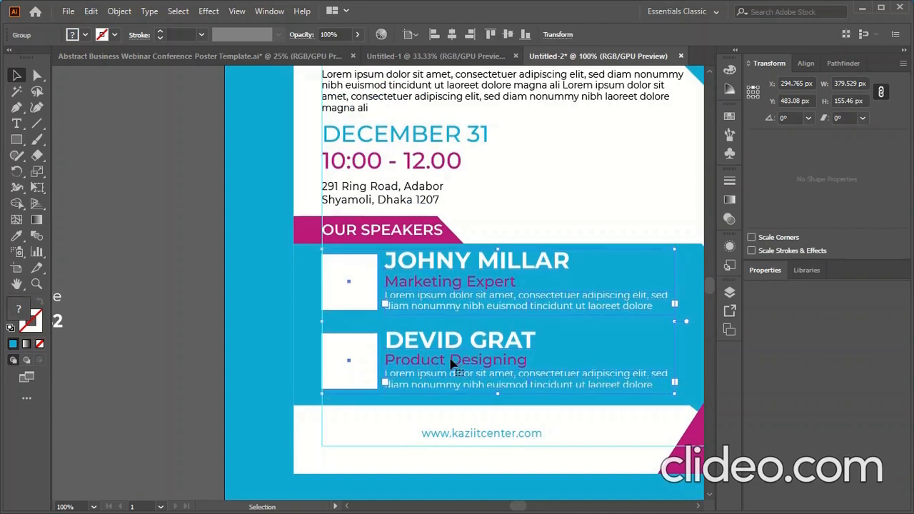
pyautogui.press('Down')
pyautogui.press('Down')
pyautogui.press('Down')
pyautogui.press('Down')
pyautogui.press('Down')
# Move the website address to about X 238 px, Y 665 px so it starts in line with the speaker names
pyautogui.hotkey('ctrl', '-')
pyautogui.hotkey('ctrl', '-')
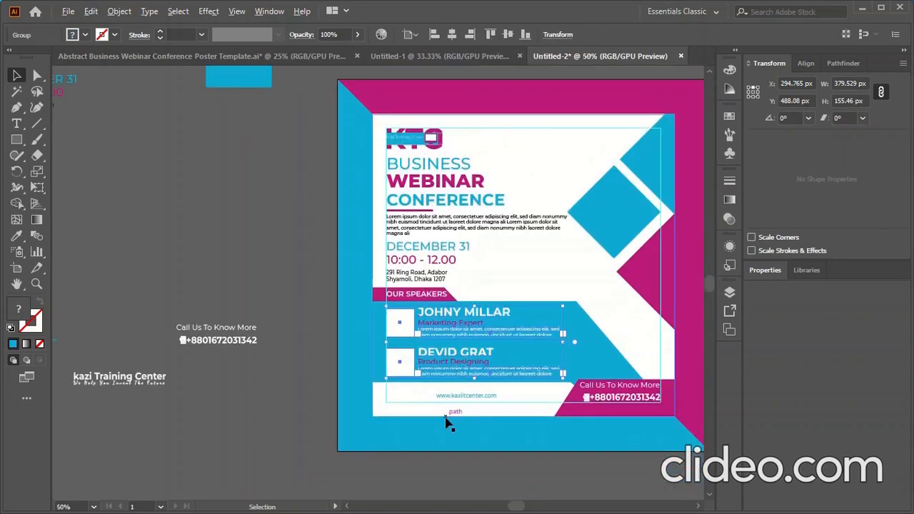
pyautogui.scroll(2, 447, 422)
pyautogui.click(465, 382)
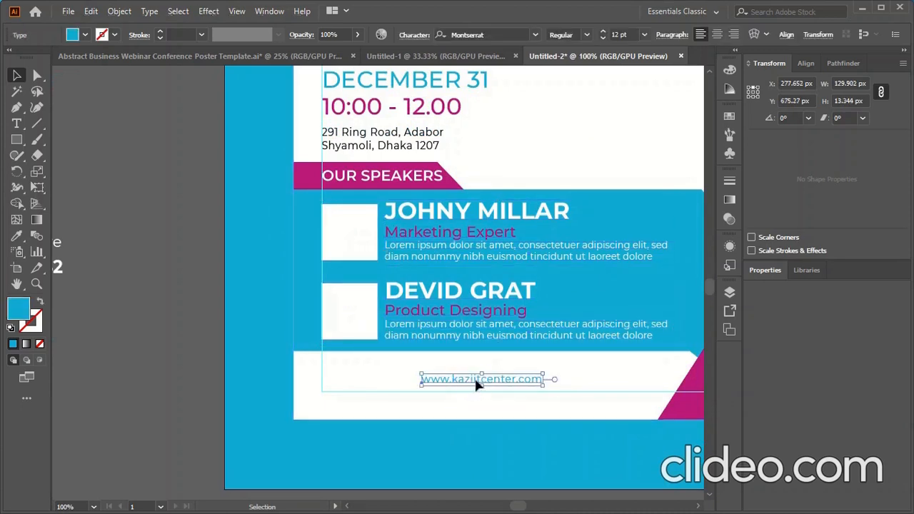
pyautogui.moveTo(477, 384); pyautogui.dragTo(442, 375)
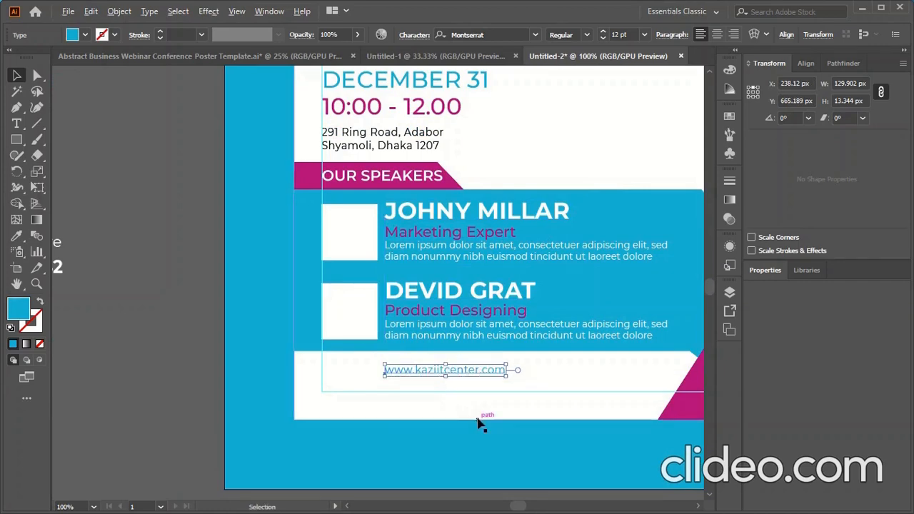
# Examine the overall layout of the post at several magnifications and deselect the website address
pyautogui.scroll(-2, 478, 420)
pyautogui.scroll(-1, 470, 431)
pyautogui.scroll(1, 479, 488)
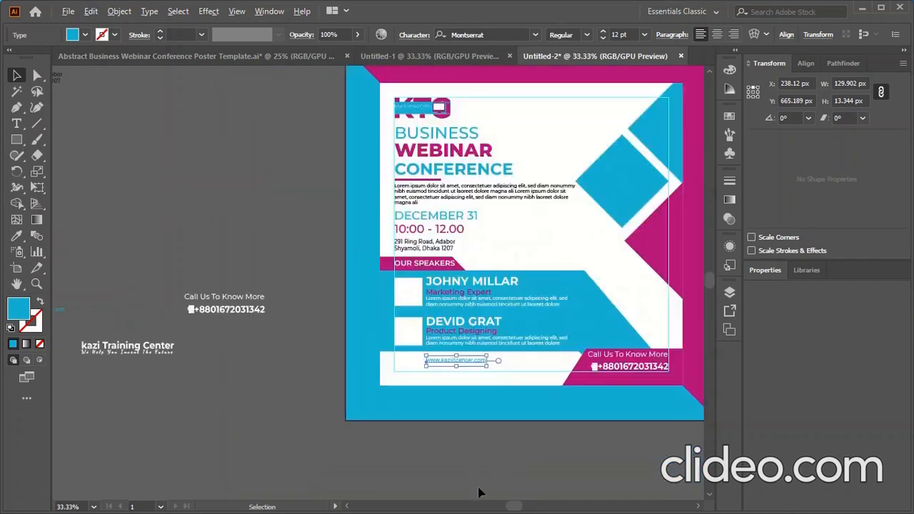
pyautogui.scroll(1, 480, 493)
pyautogui.scroll(1, 471, 482)
pyautogui.scroll(-1, 472, 481)
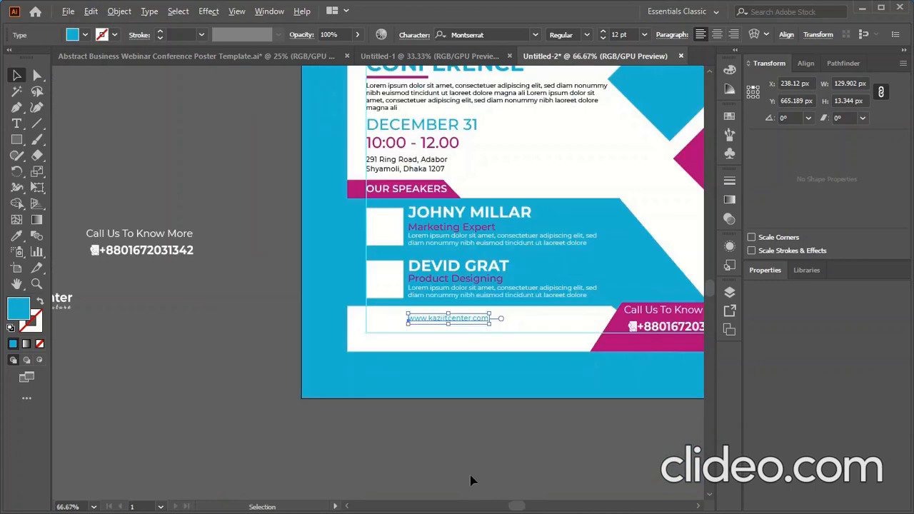
pyautogui.scroll(-1, 470, 481)
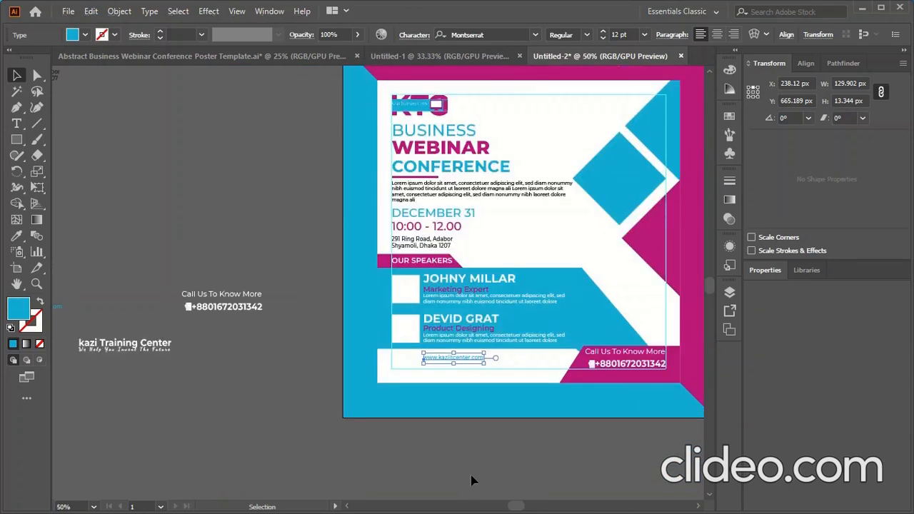
pyautogui.scroll(-1, 410, 461)
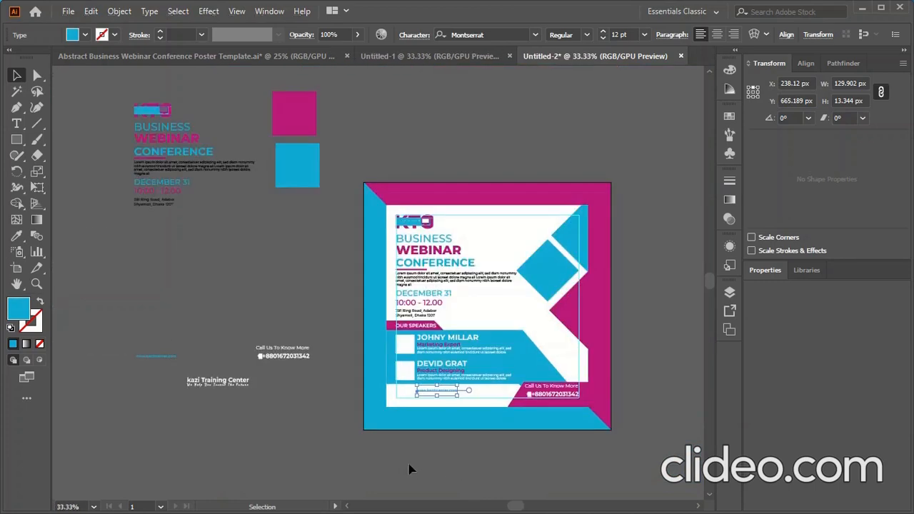
pyautogui.click(452, 471)
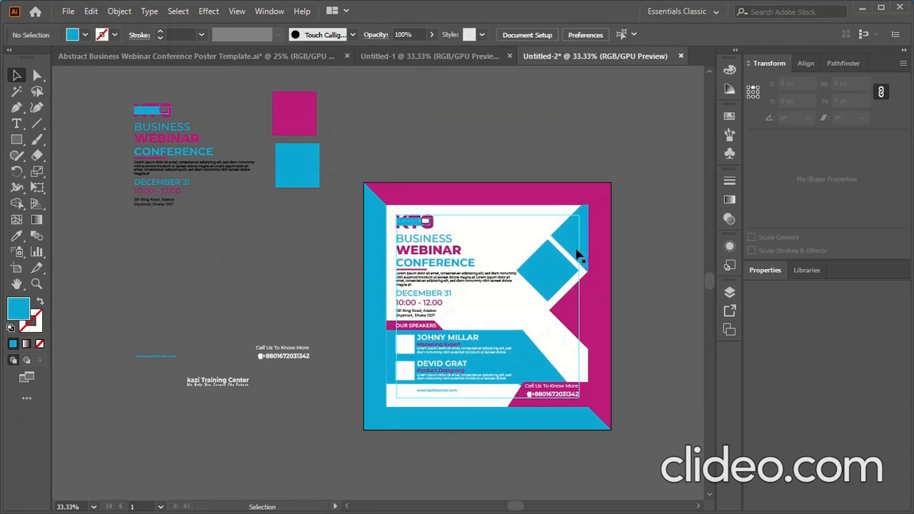
# Copy the large blue diamond and scale the copy down to about 68 px wide just above the original
pyautogui.click(555, 284)
pyautogui.moveTo(555, 284); pyautogui.dragTo(526, 242)
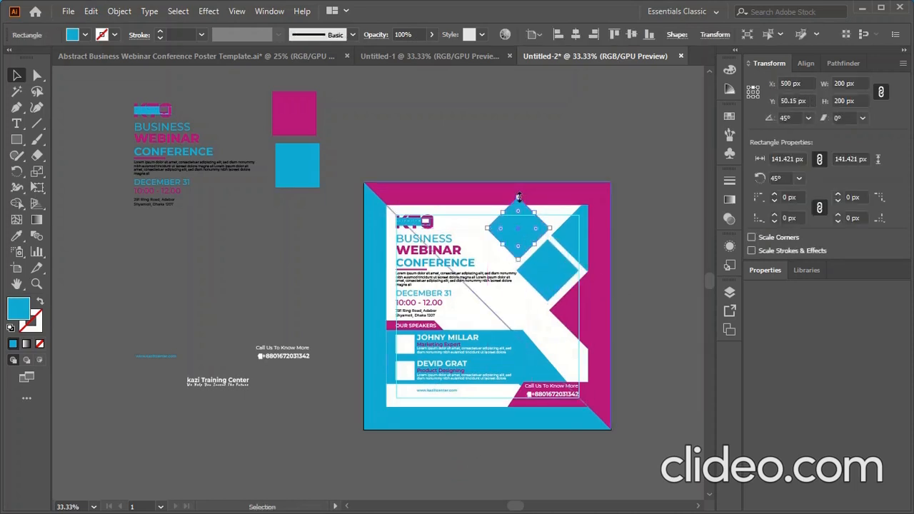
pyautogui.moveTo(518, 197); pyautogui.dragTo(541, 266)
# Shrink the lower of the two small blue diamonds to about 40 px wide and deselect it
pyautogui.scroll(3, 517, 253)
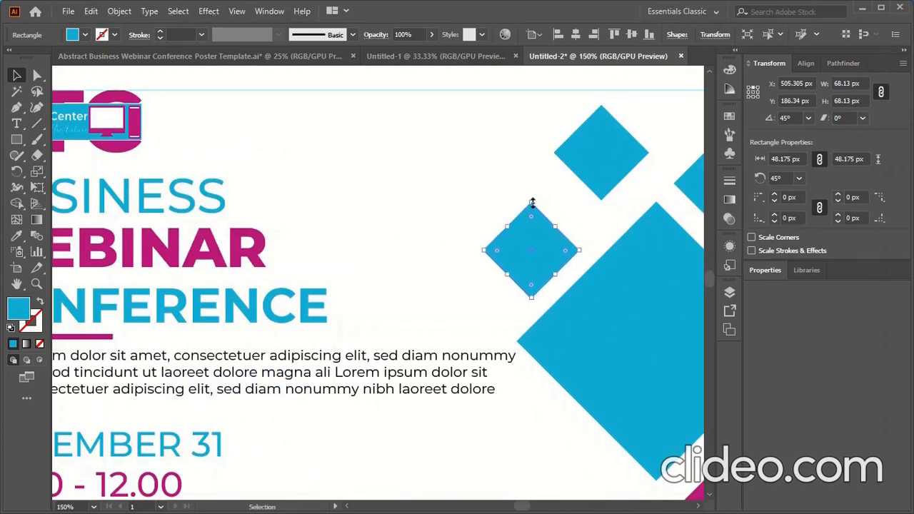
pyautogui.moveTo(531, 200); pyautogui.dragTo(532, 243)
pyautogui.scroll(-4, 577, 246)
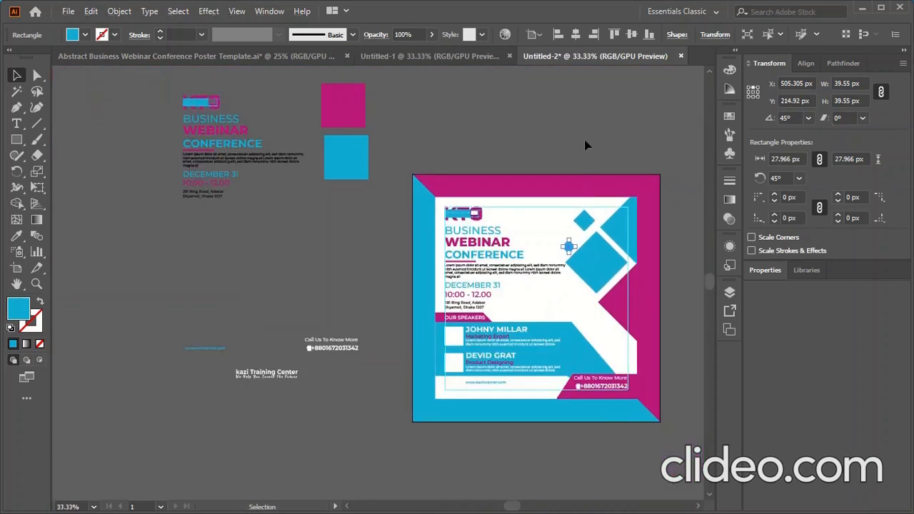
pyautogui.click(585, 146)
# Recolor the upper small diamond with the magenta sampled from the frame and deselect it
pyautogui.click(584, 223)
pyautogui.click(16, 236)
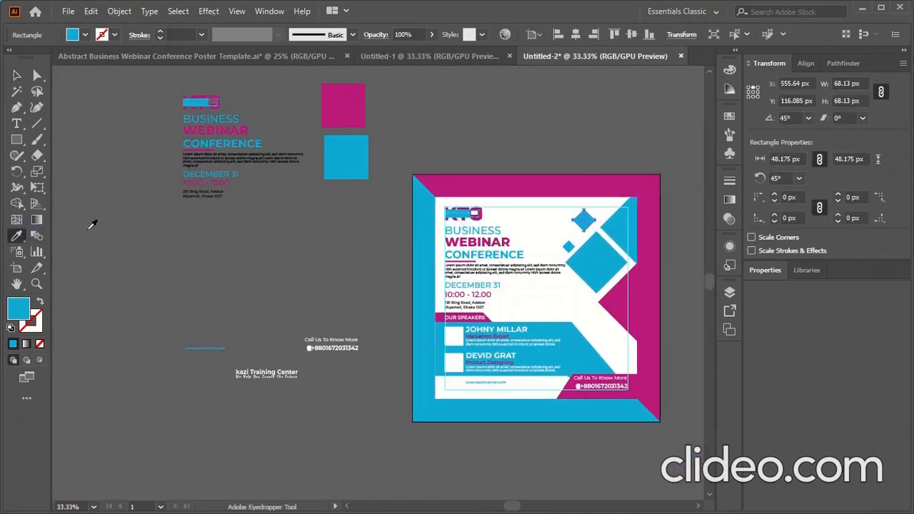
pyautogui.click(652, 191)
pyautogui.click(16, 75)
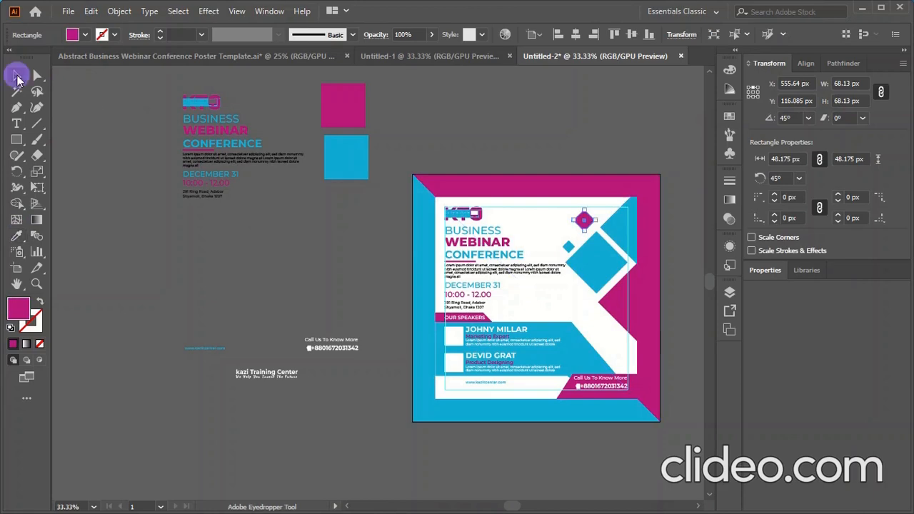
pyautogui.click(153, 290)
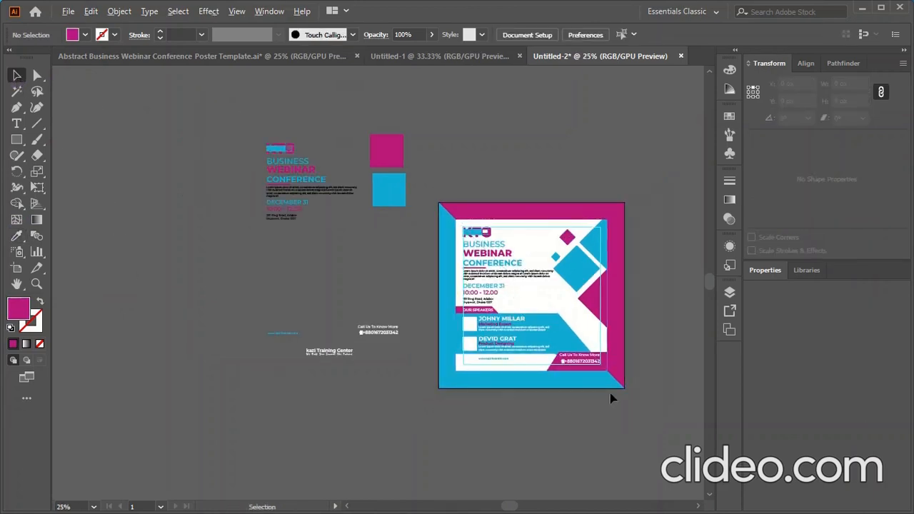
pyautogui.hotkey('ctrl', '+')
pyautogui.hotkey('ctrl', '-')
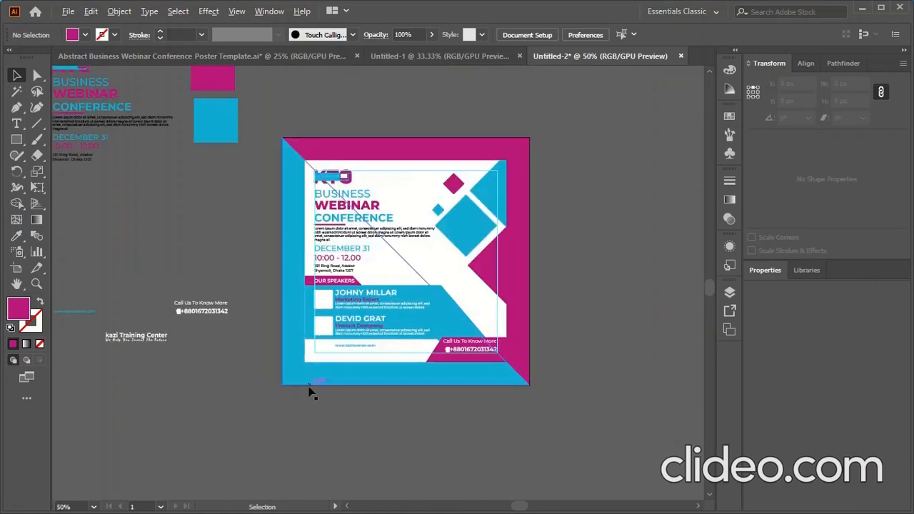
pyautogui.click(431, 409)
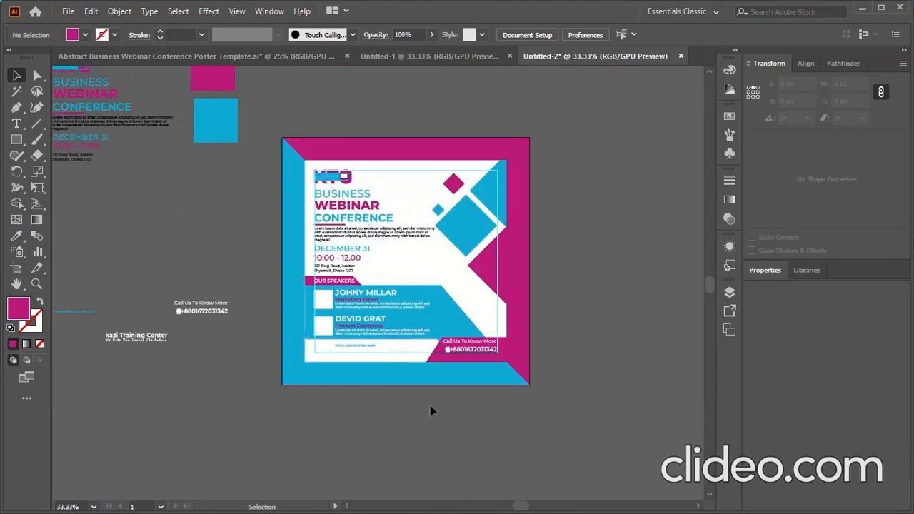
pyautogui.scroll(4, 490, 345)
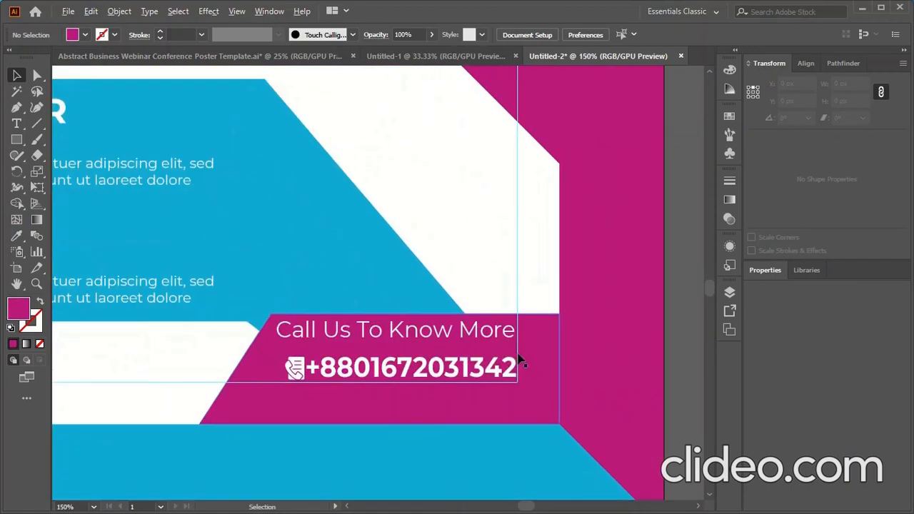
pyautogui.scroll(-4, 521, 362)
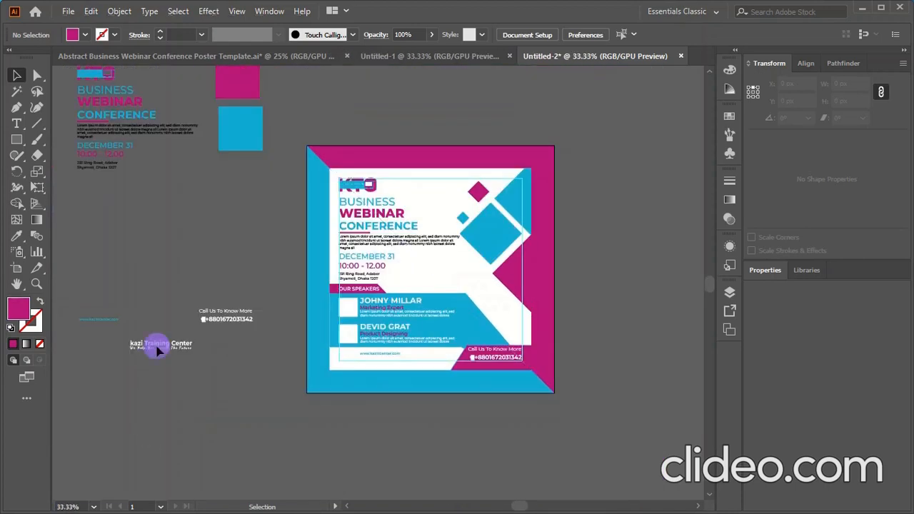
# Place a copy of the kazi Training Center name and tagline in the lower blue frame band and bring it to the front
pyautogui.click(159, 350)
pyautogui.moveTo(159, 350); pyautogui.dragTo(416, 379)
pyautogui.rightClick(416, 379)
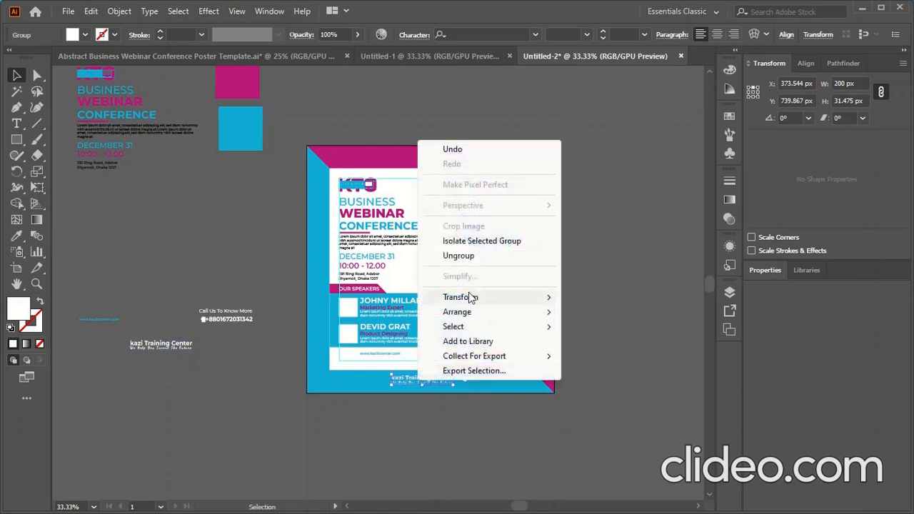
pyautogui.click(601, 312)
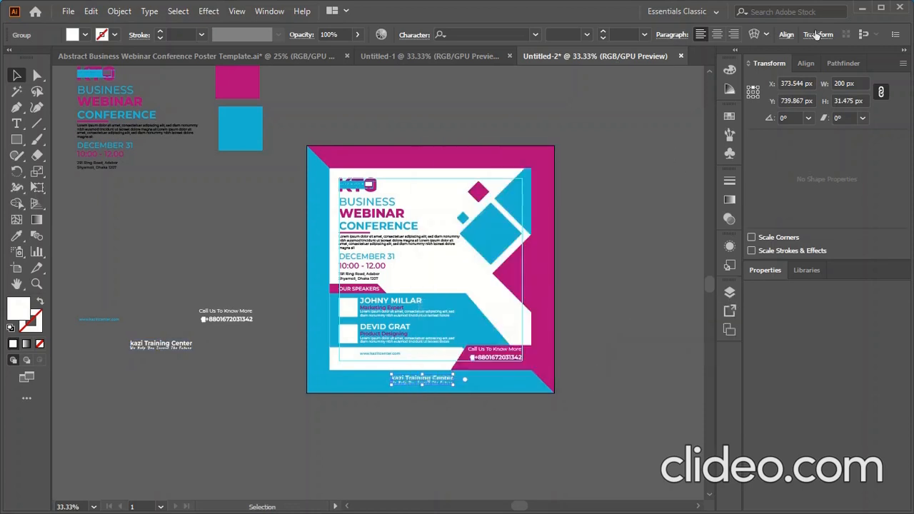
# Center the kazi Training Center name and tagline horizontally on the artboard and deselect it
pyautogui.click(786, 34)
pyautogui.click(676, 73)
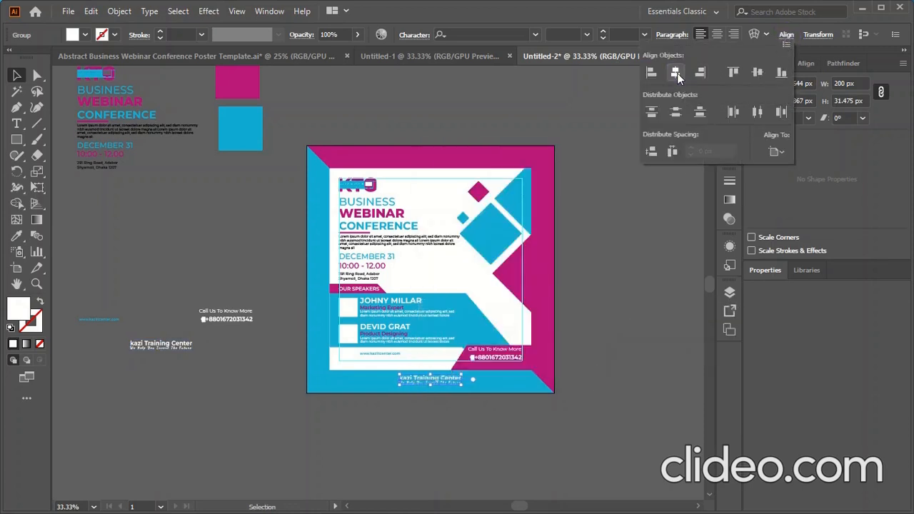
pyautogui.click(618, 303)
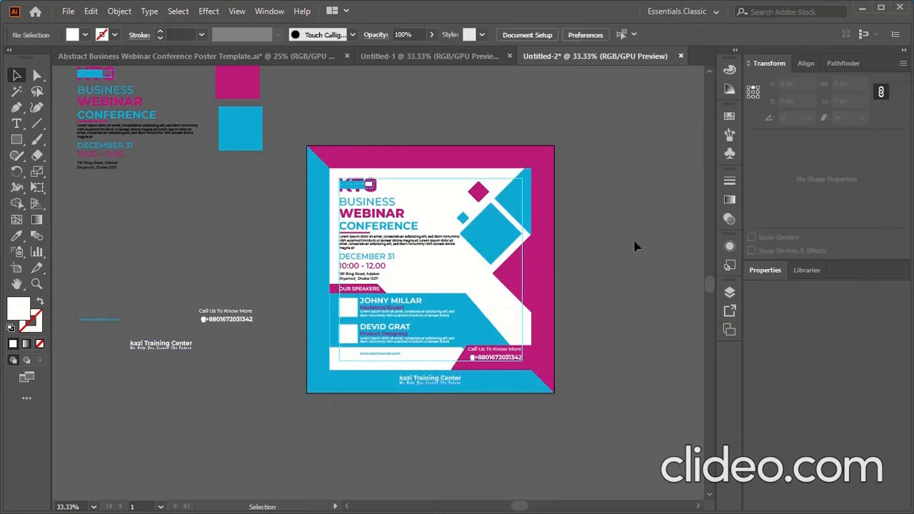
pyautogui.click(437, 382)
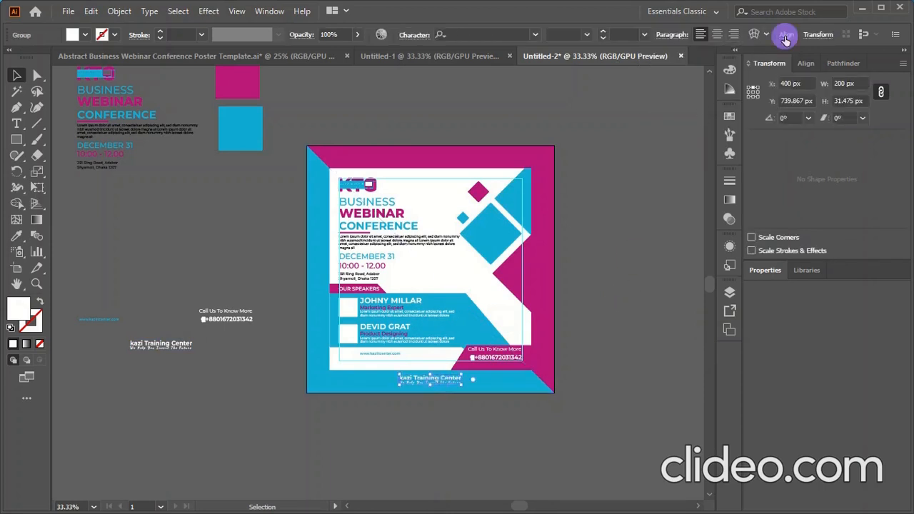
pyautogui.click(786, 35)
pyautogui.click(587, 244)
# Ungroup the logo, title and event text block on the artboard and deselect everything
pyautogui.scroll(2, 429, 307)
pyautogui.scroll(-1, 342, 230)
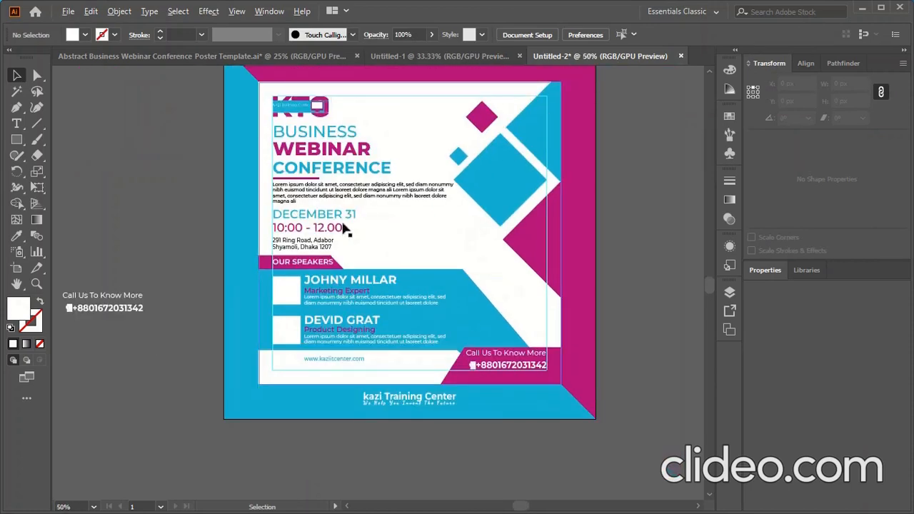
pyautogui.scroll(2, 337, 97)
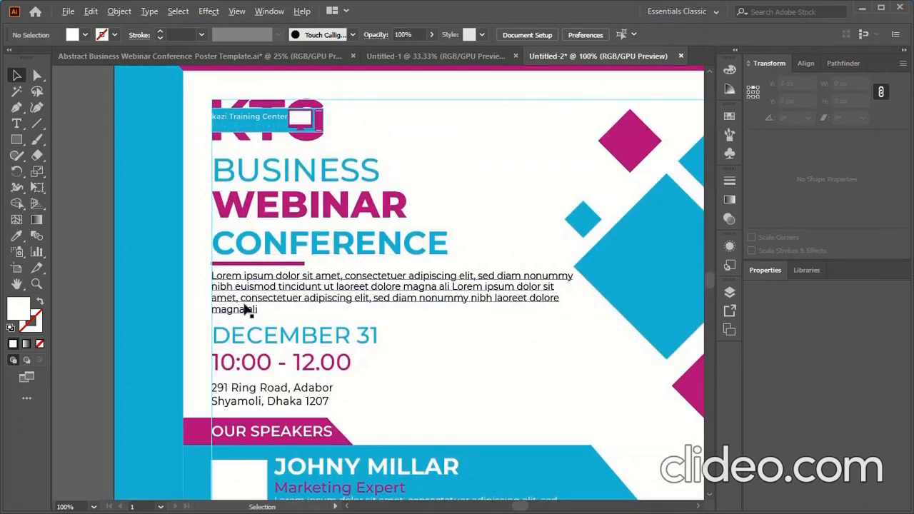
pyautogui.scroll(2, 225, 193)
pyautogui.click(229, 177)
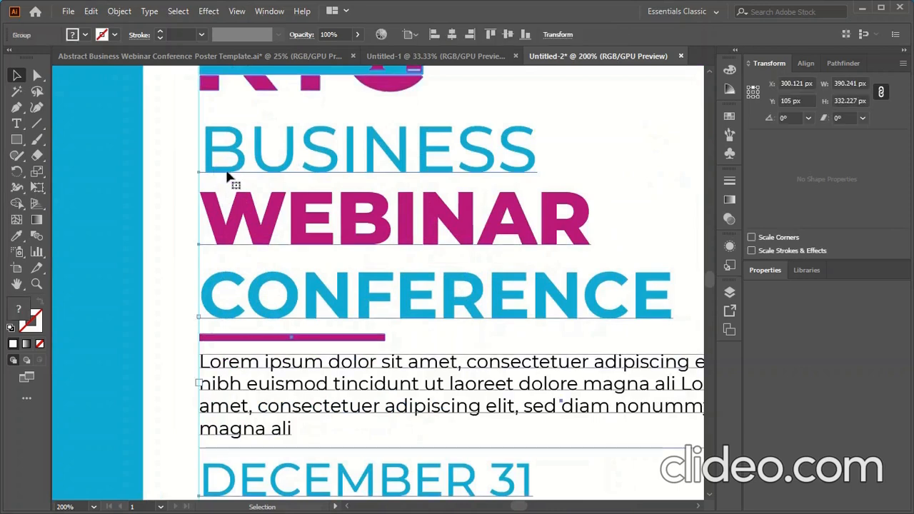
pyautogui.rightClick(228, 163)
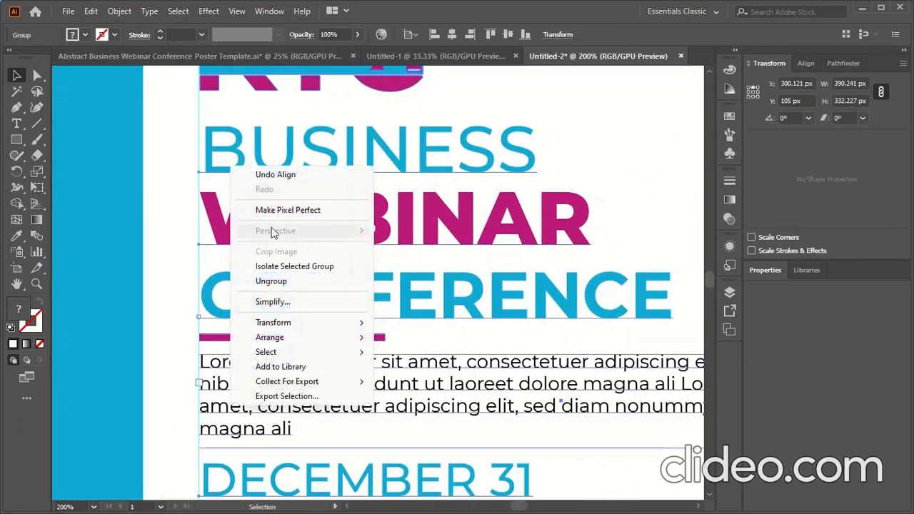
pyautogui.click(282, 279)
pyautogui.scroll(-3, 178, 250)
pyautogui.click(178, 250)
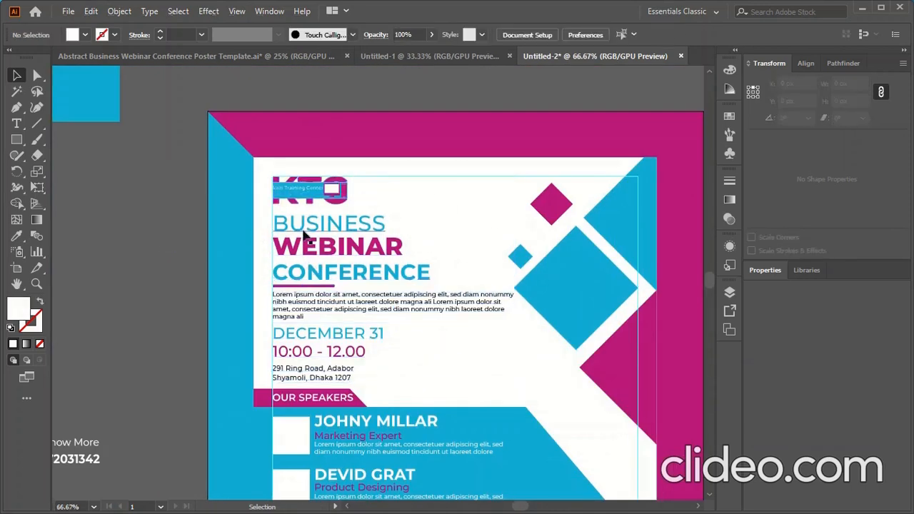
# Examine how the BUSINESS and WEBINAR title lines align with the margin guide, then clear the selection
pyautogui.click(286, 229)
pyautogui.scroll(4, 287, 230)
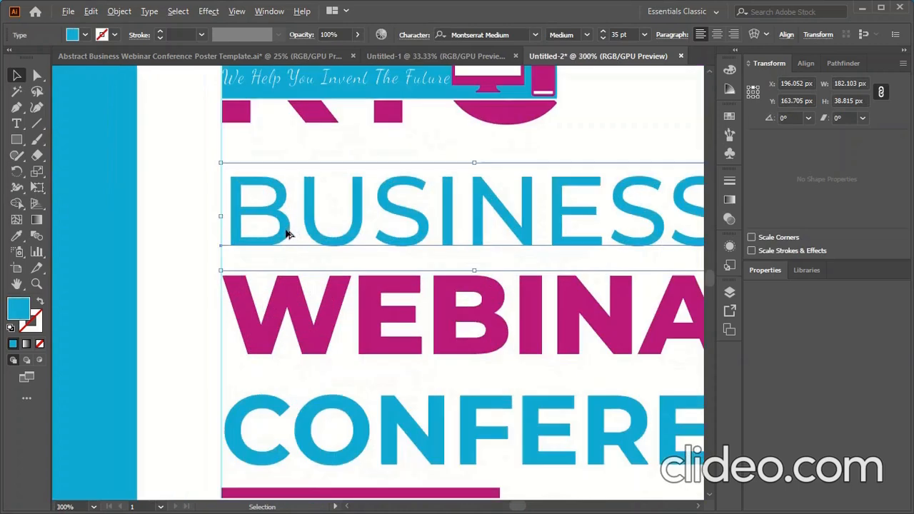
pyautogui.click(241, 302)
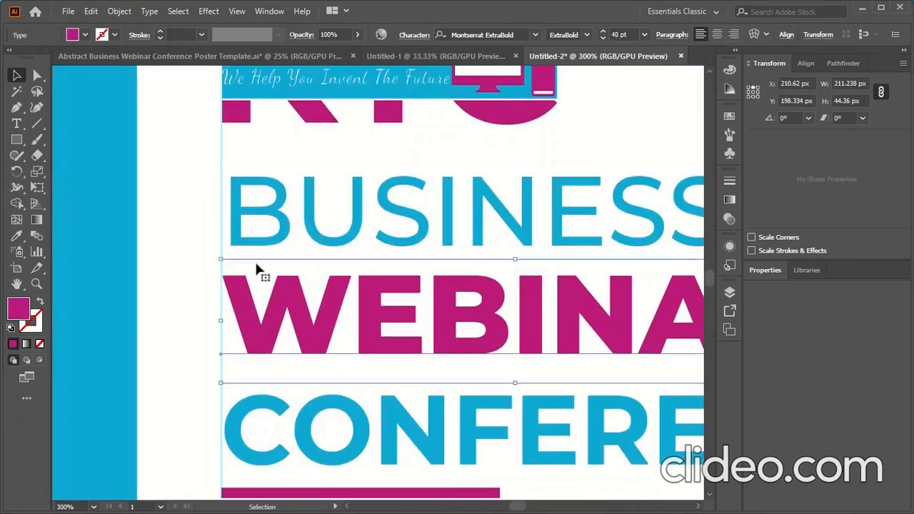
pyautogui.click(254, 214)
pyautogui.scroll(-4, 254, 214)
pyautogui.click(218, 262)
# Review the whole post at different magnifications, including the title, speakers banner, contact details and footer name
pyautogui.scroll(-2, 401, 302)
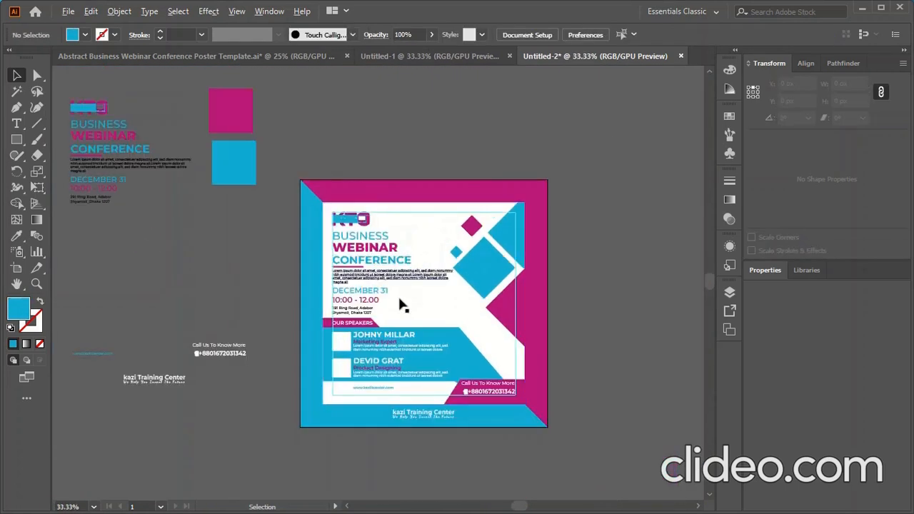
pyautogui.scroll(1, 357, 325)
pyautogui.scroll(1, 357, 325)
pyautogui.scroll(-2, 185, 302)
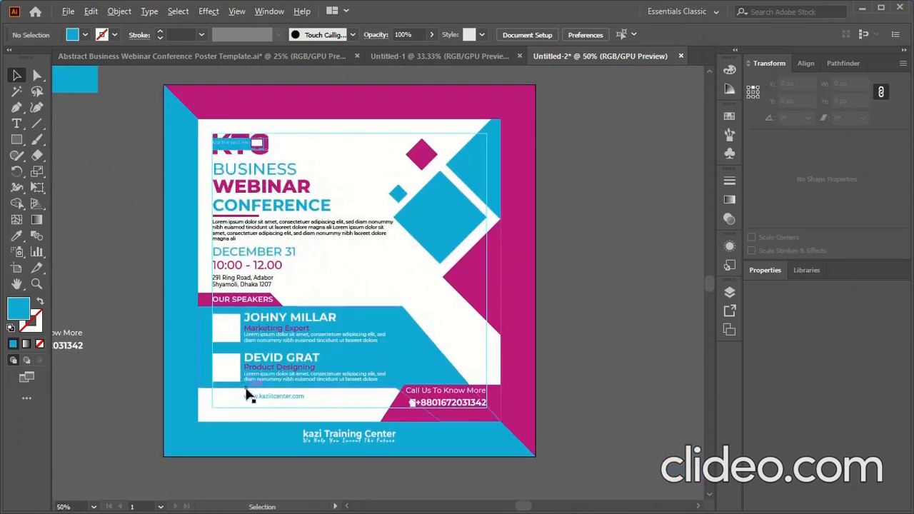
pyautogui.scroll(-2, 367, 398)
pyautogui.scroll(3, 310, 432)
pyautogui.scroll(-1, 309, 433)
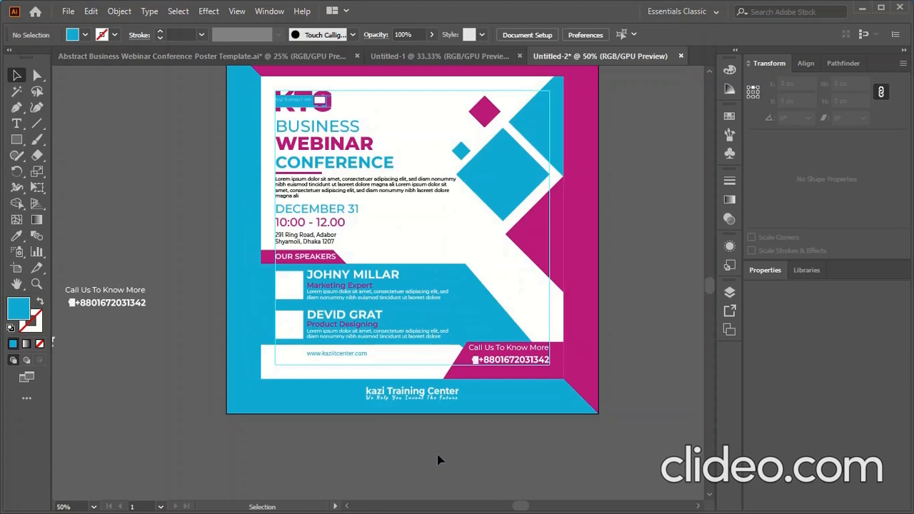
pyautogui.scroll(2, 438, 460)
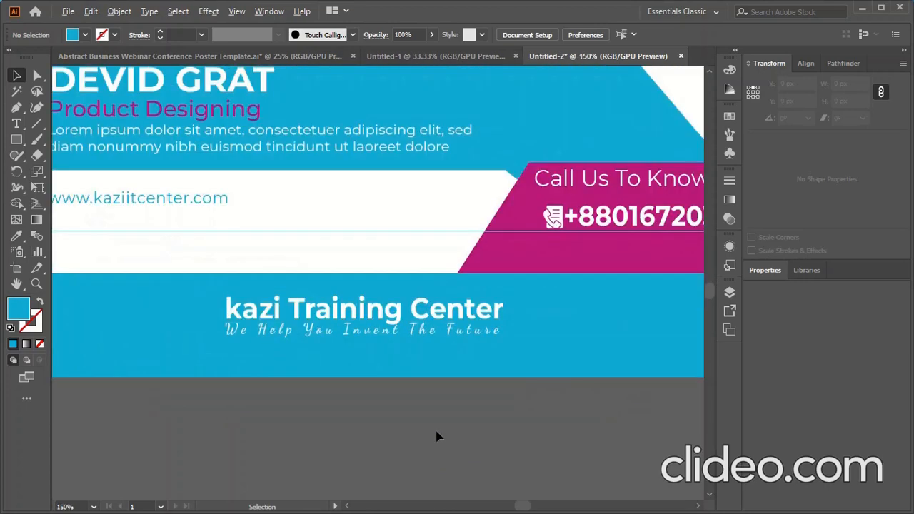
pyautogui.scroll(-2, 437, 434)
pyautogui.scroll(-1, 546, 335)
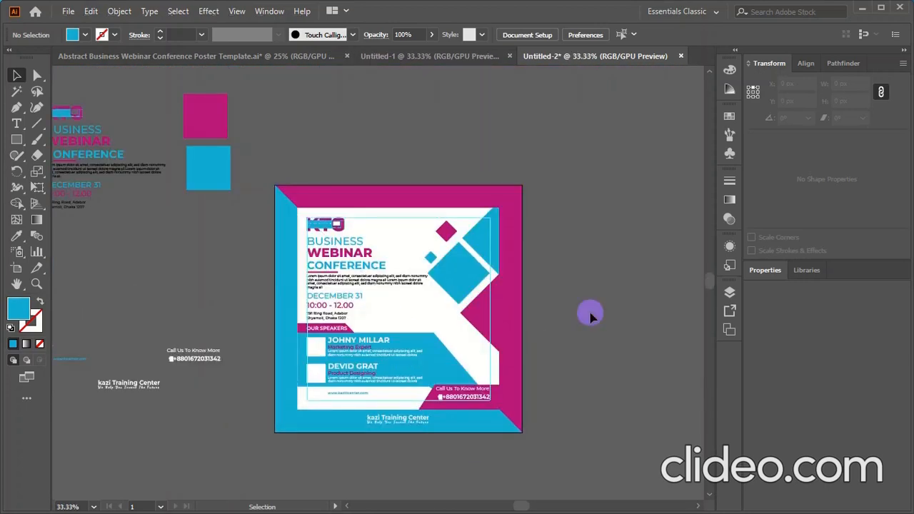
pyautogui.scroll(1, 491, 332)
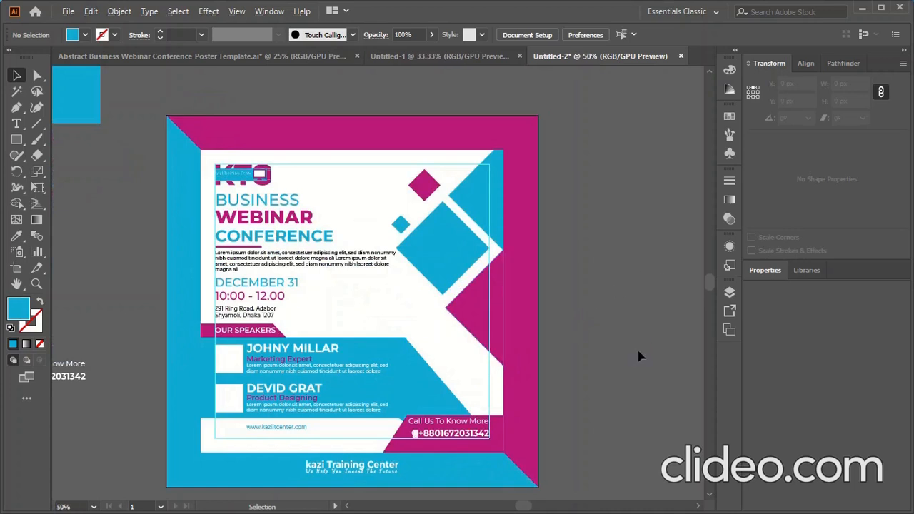